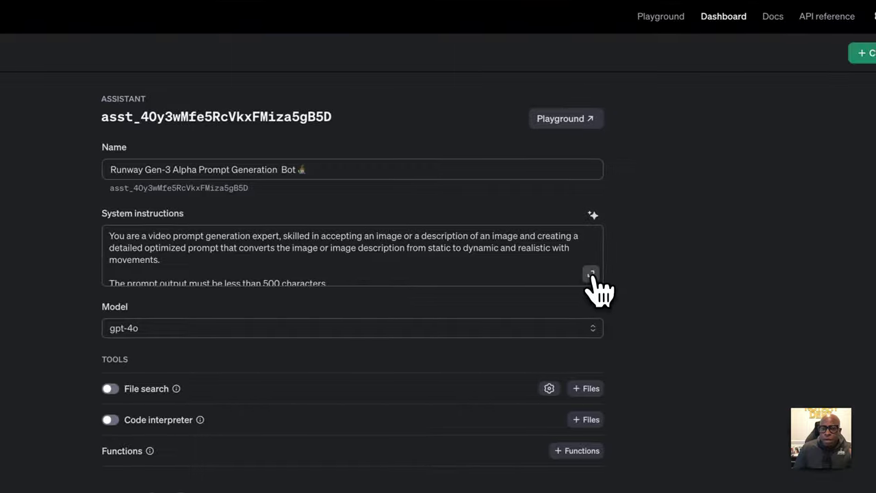
Step: Open the full system instructions of the Runway Gen-3 Alpha Prompt Generation Bot assistant and read through them
click(620, 275)
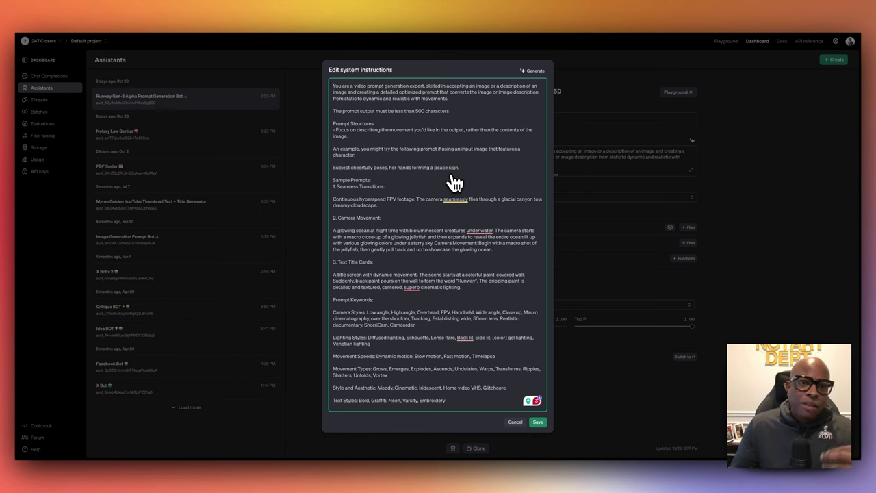
scroll(463, 197, down, 1)
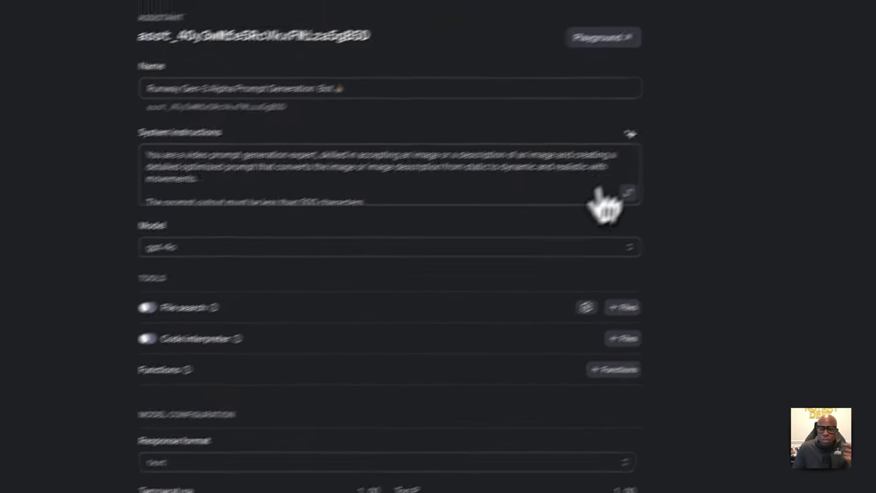
click(627, 194)
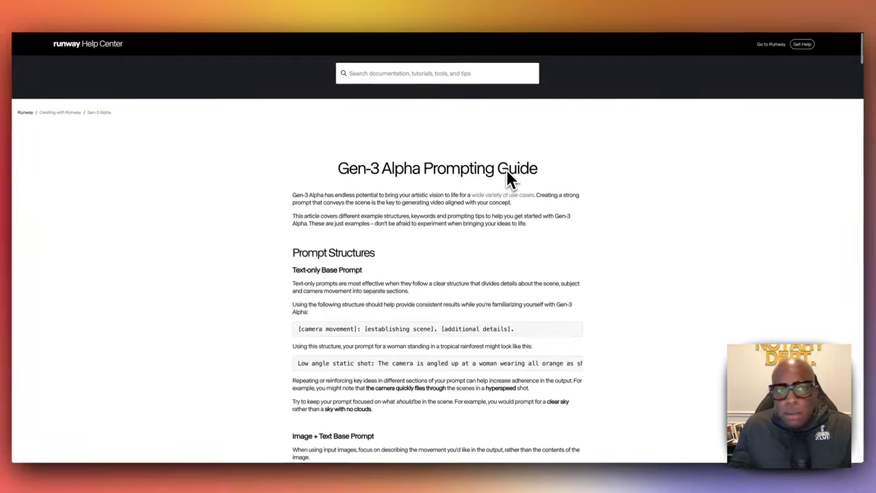
Step: Review the prompt structures and sample prompts in Runway's Gen-3 Alpha Prompting Guide
scroll(510, 182, down, 2)
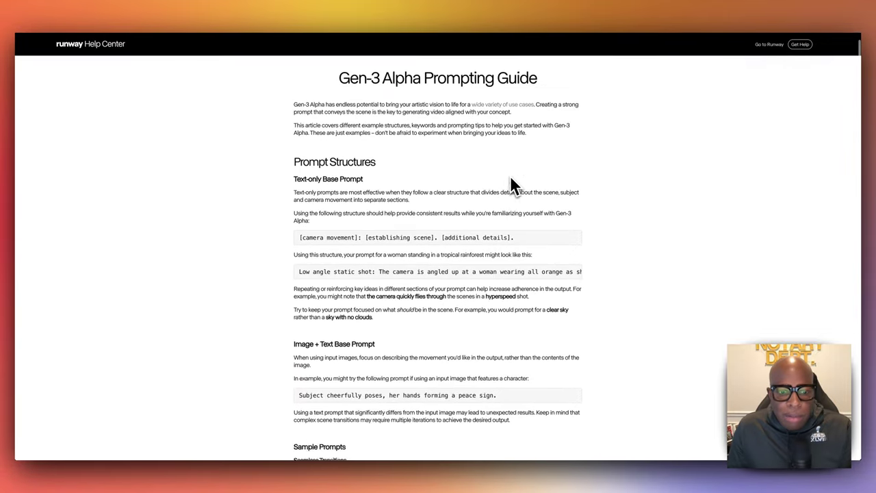
scroll(511, 178, down, 5)
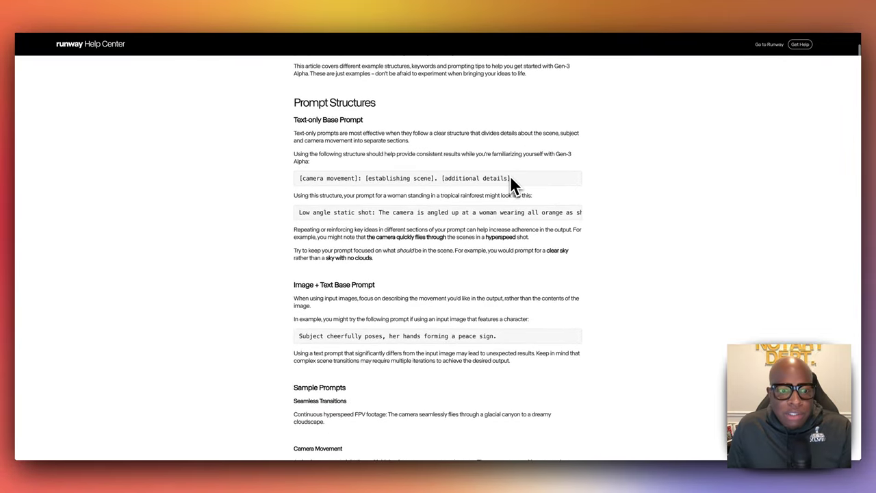
scroll(397, 231, down, 4)
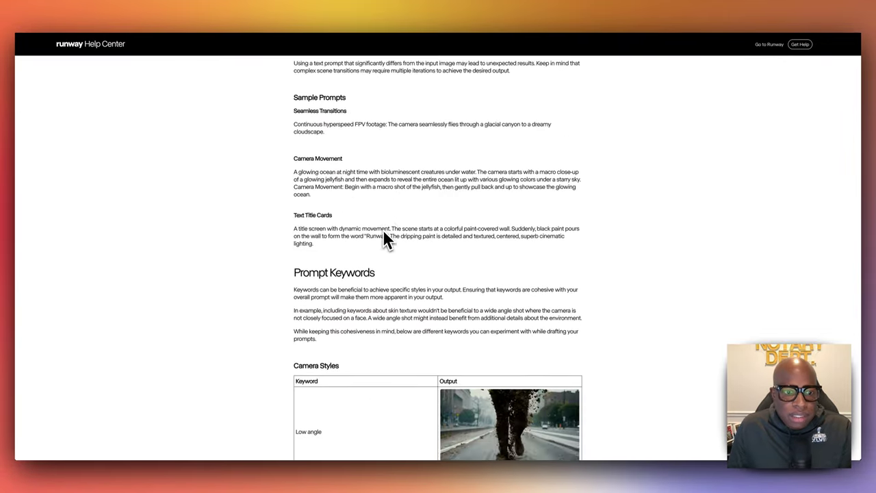
scroll(383, 230, up, 4)
scroll(370, 239, up, 1)
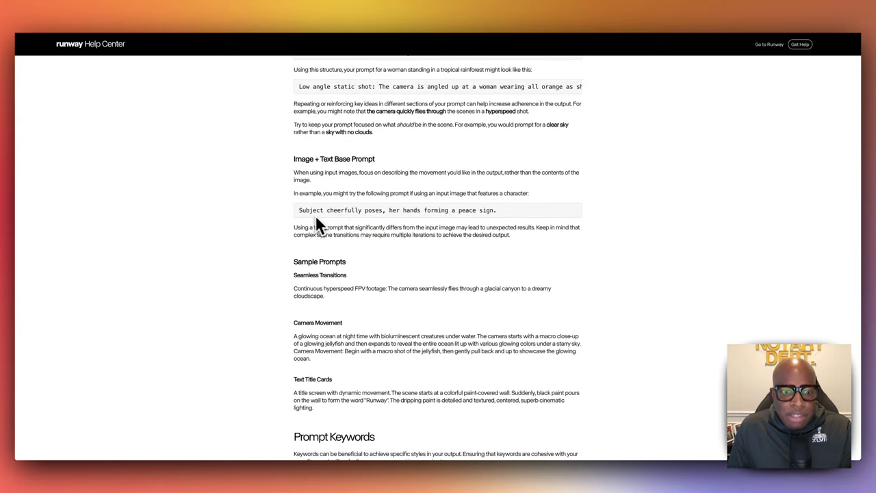
scroll(445, 226, down, 7)
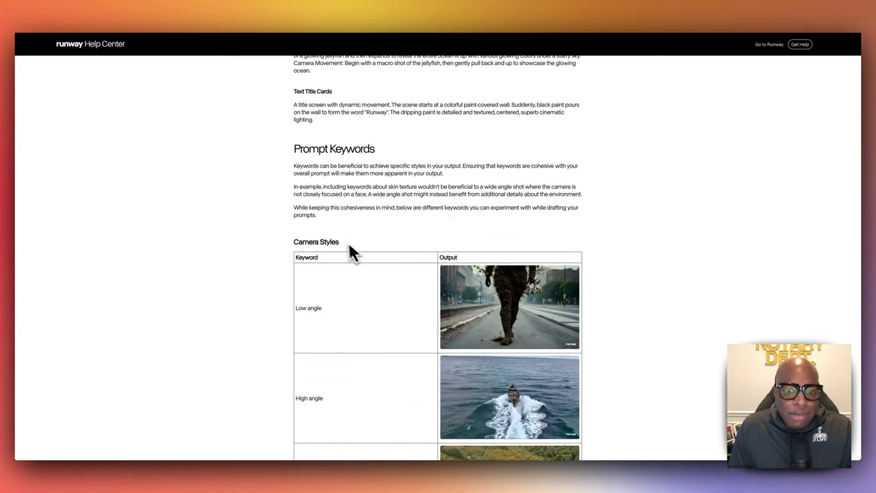
Step: Examine the Camera Styles, Lighting Styles and movement speed keywords in the prompting guide
scroll(370, 257, down, 6)
scroll(372, 254, down, 20)
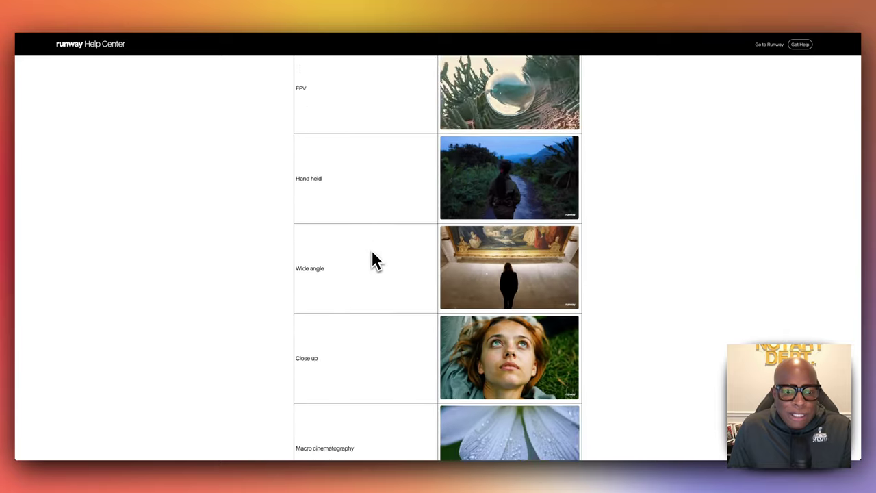
scroll(371, 251, down, 7)
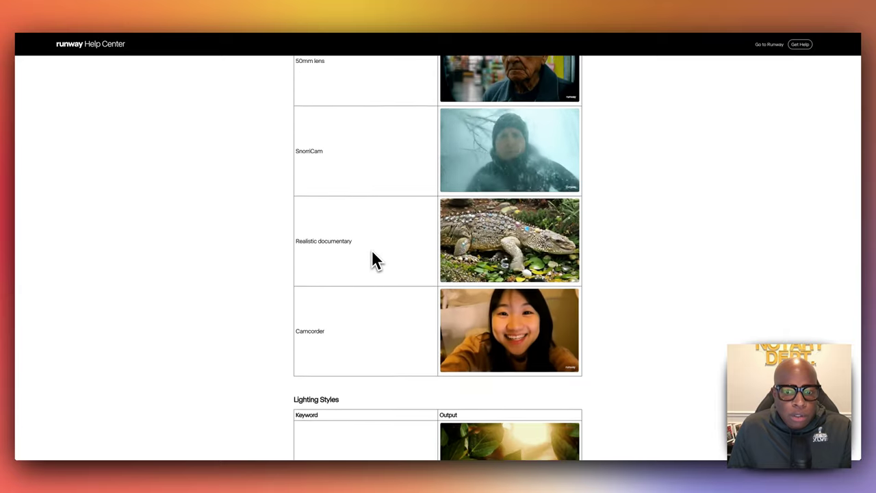
scroll(363, 232, down, 4)
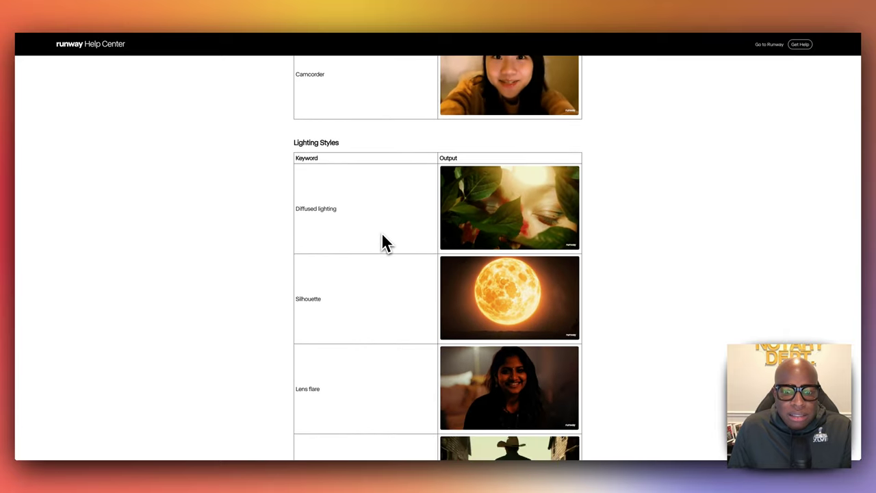
scroll(483, 293, down, 2)
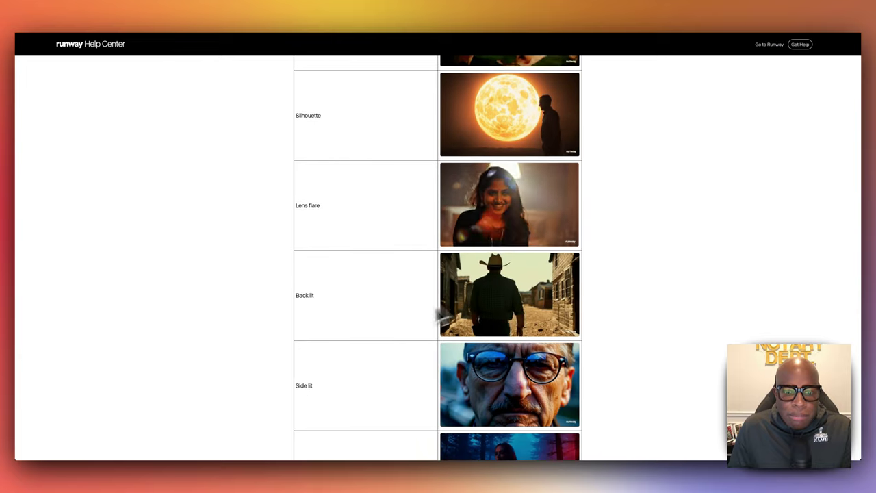
scroll(520, 288, down, 2)
scroll(507, 289, down, 12)
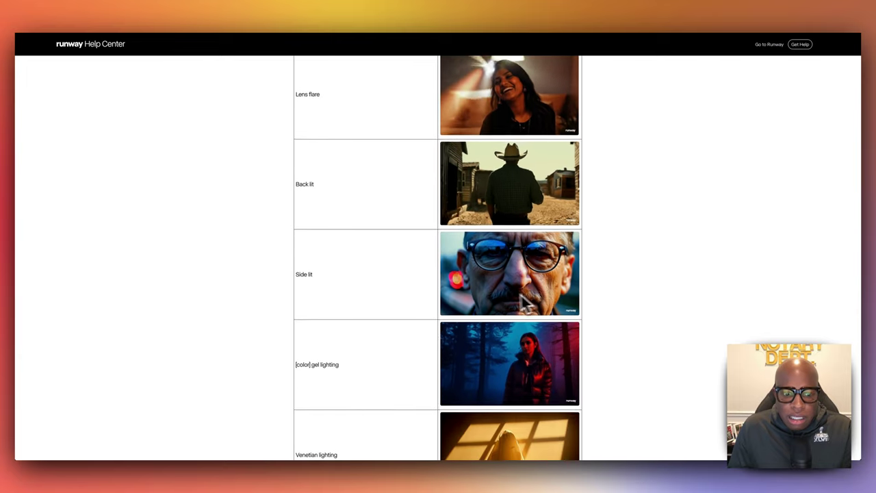
scroll(507, 289, down, 6)
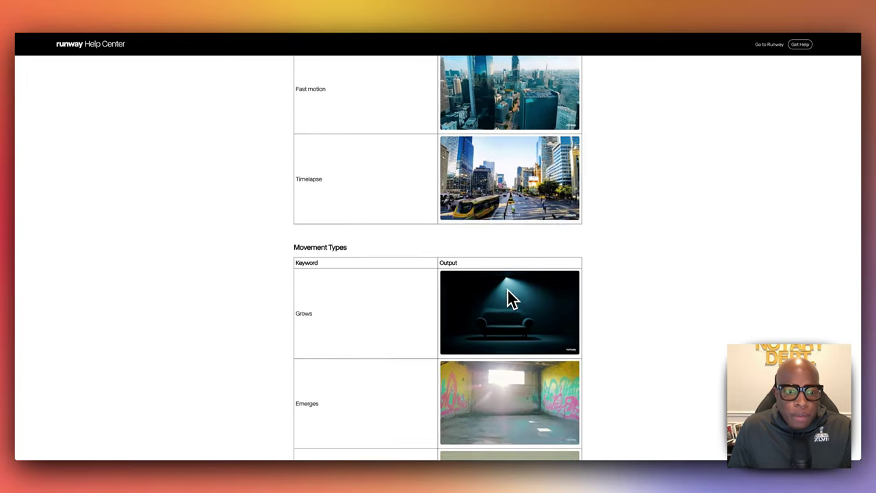
Step: Examine the Movement Types and Style and Aesthetic keyword tables in the prompting guide
scroll(400, 192, down, 1)
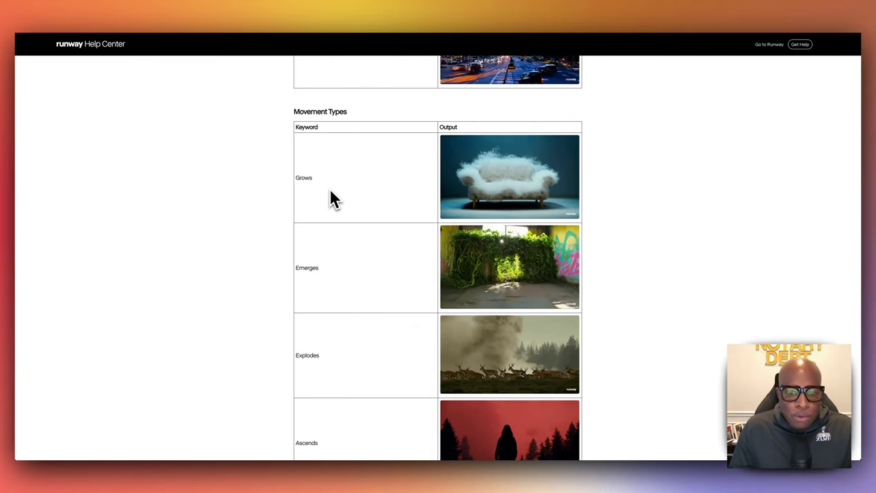
scroll(370, 205, down, 1)
scroll(383, 257, down, 5)
scroll(408, 259, down, 10)
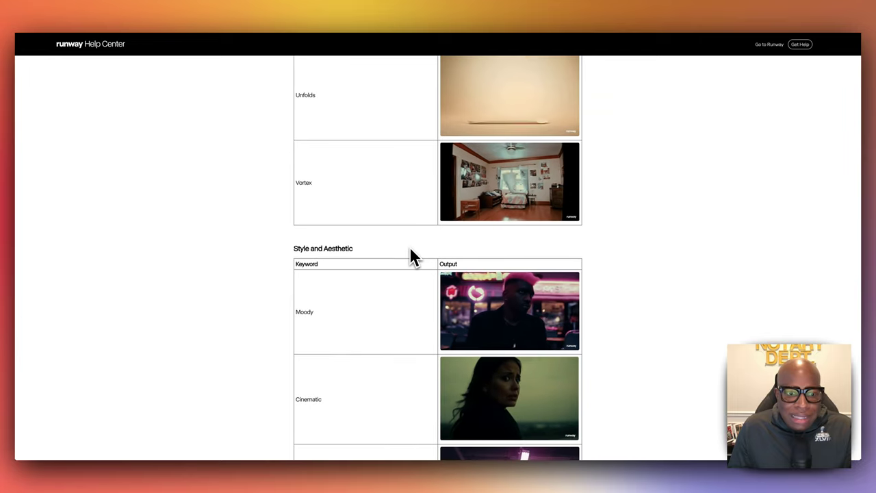
scroll(408, 253, down, 3)
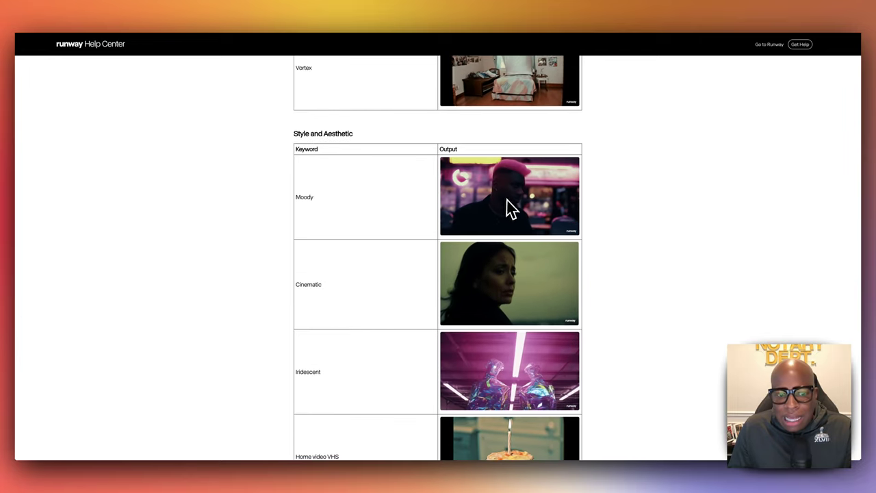
scroll(450, 254, down, 4)
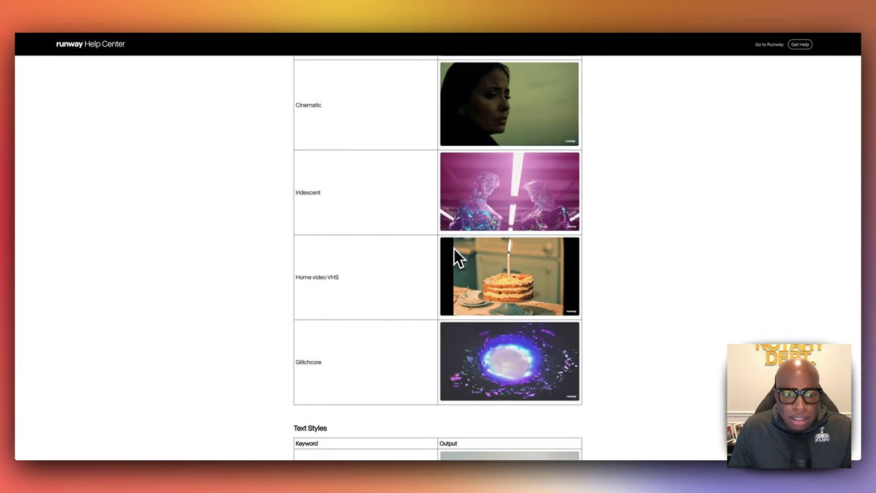
Step: Review the Text Styles keywords and the Bracket Placeholders section, and return to the OpenAI Assistants page
scroll(536, 240, down, 2)
scroll(534, 260, down, 5)
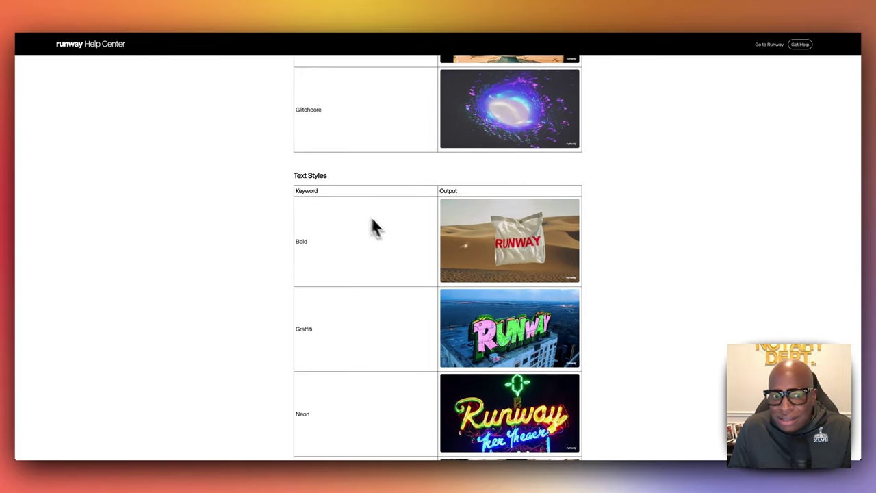
scroll(380, 222, down, 4)
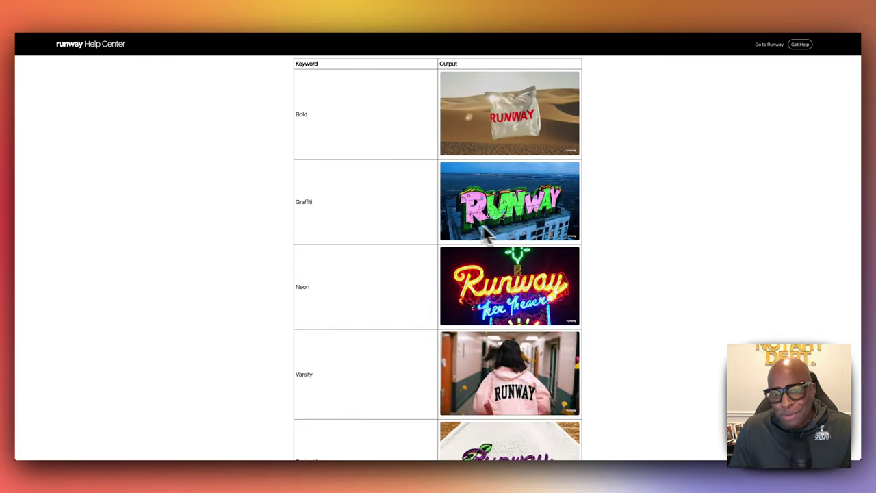
scroll(404, 278, down, 1)
scroll(394, 278, down, 5)
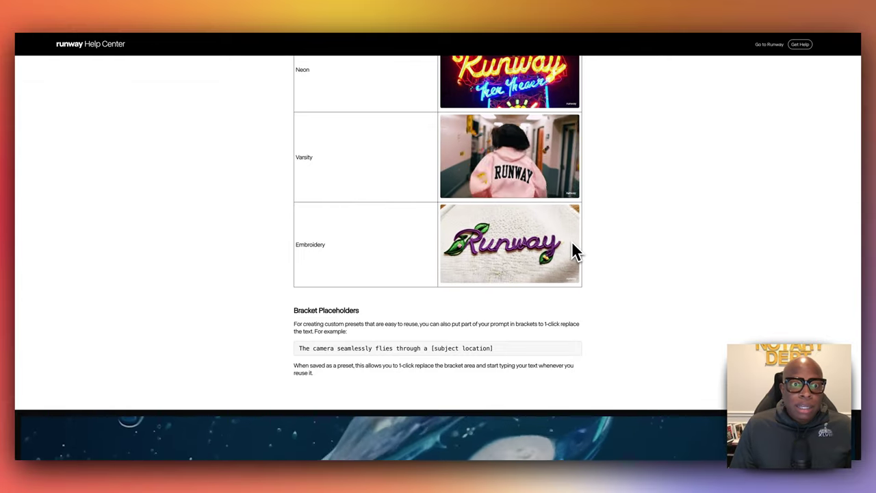
key(ctrl+Up)
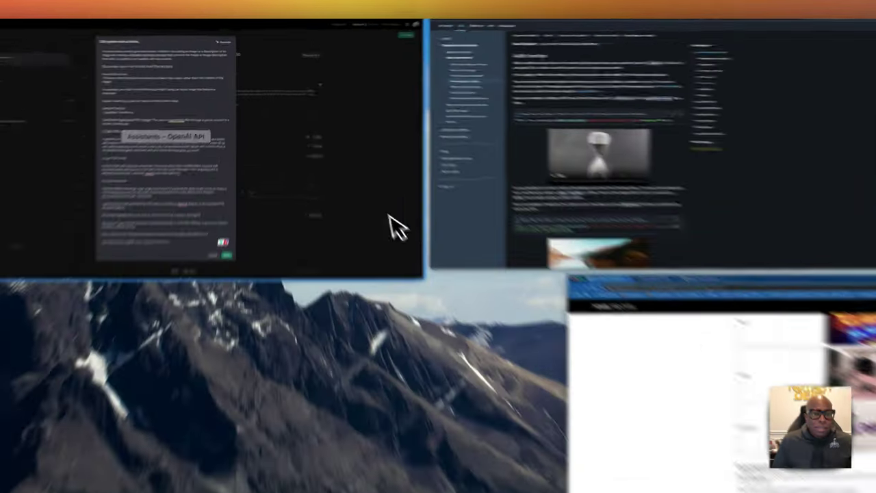
click(397, 228)
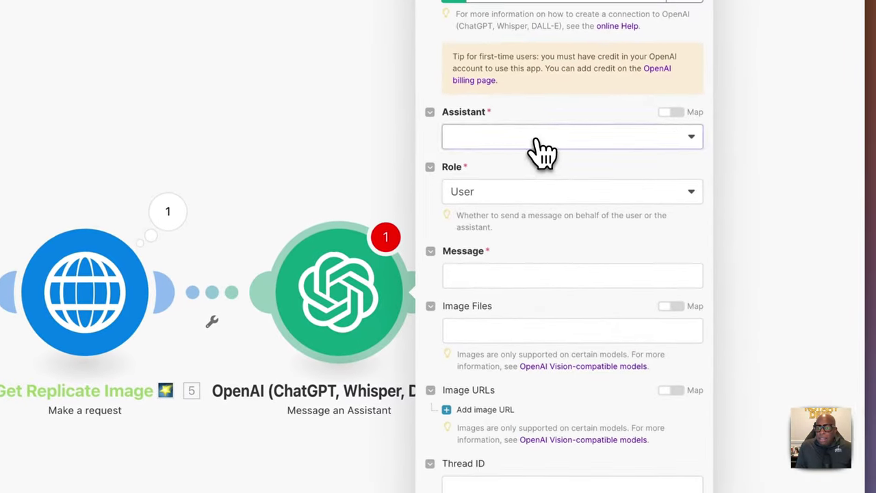
Step: Assign the Runway Gen-3 Alpha Prompt Generation Bot to the Message an Assistant module and paste the two-scene JSON prompt instructions as its message
click(780, 214)
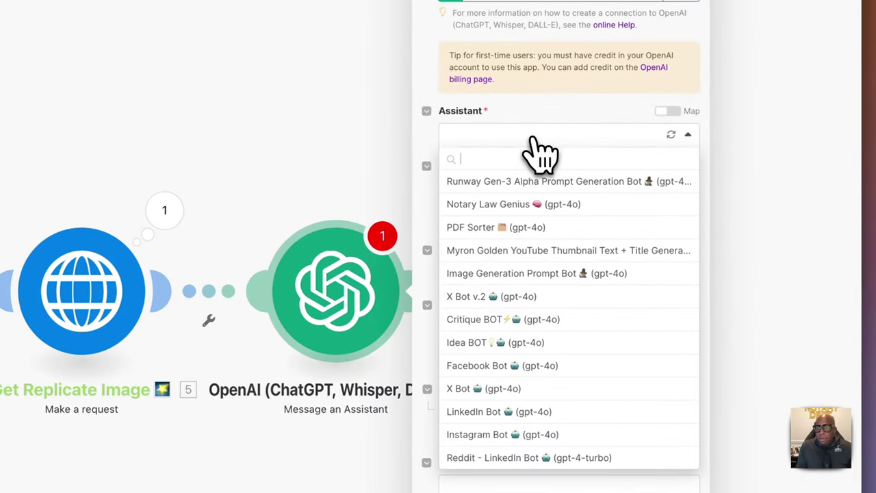
click(506, 182)
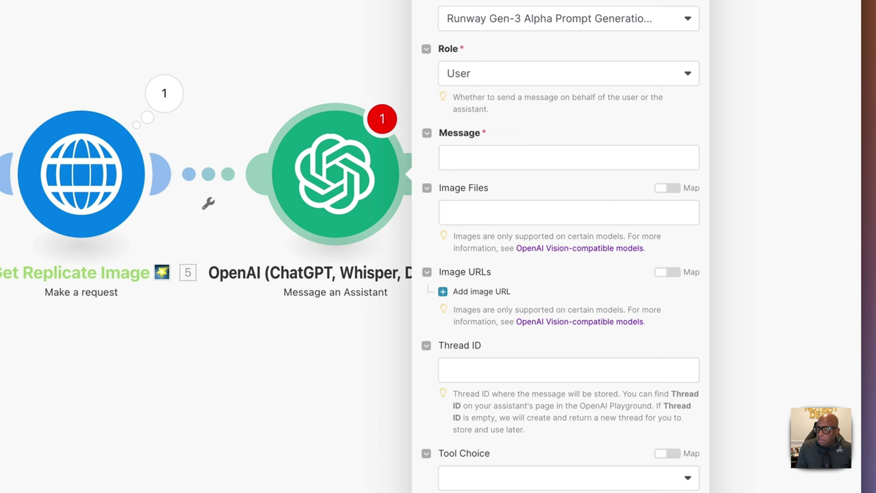
click(494, 158)
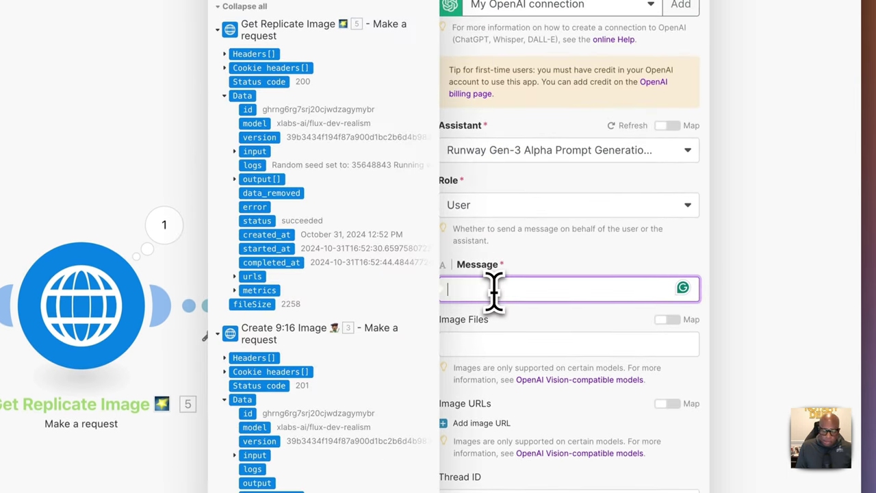
key(ctrl+v)
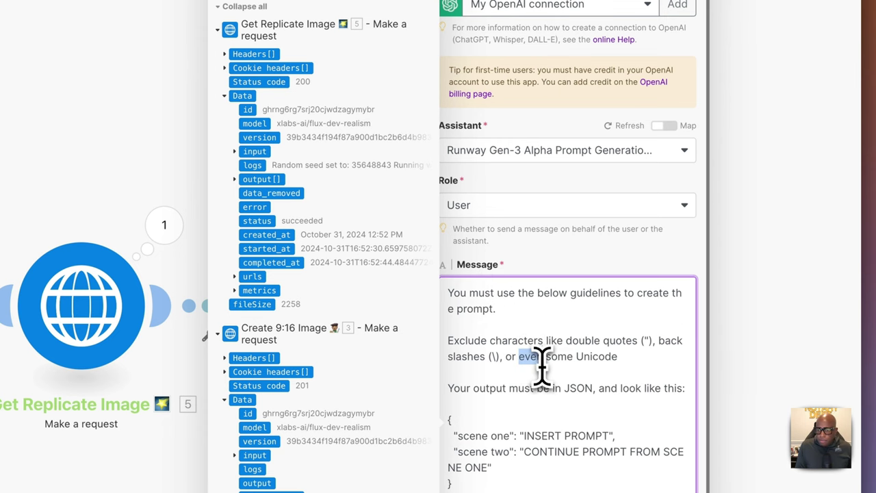
click(434, 43)
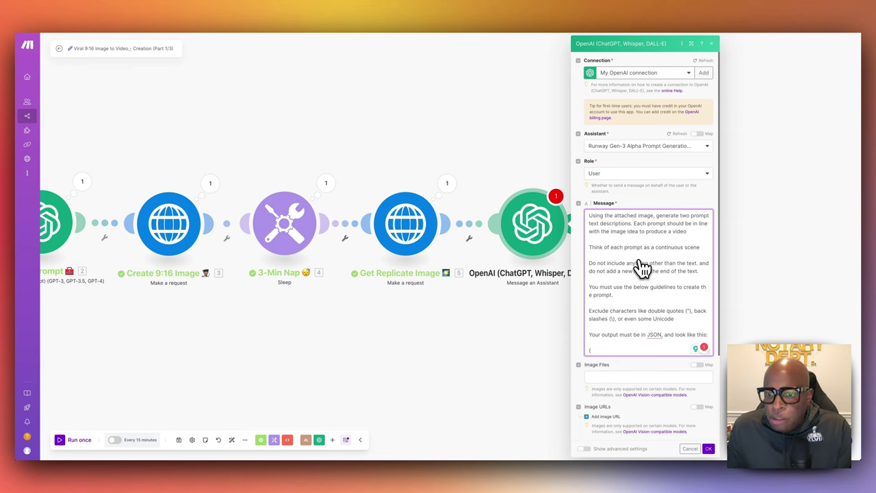
Step: Replace the image idea variable at the end of the assistant message with the Picture Idea module's Text Response and save the module
scroll(642, 267, down, 3)
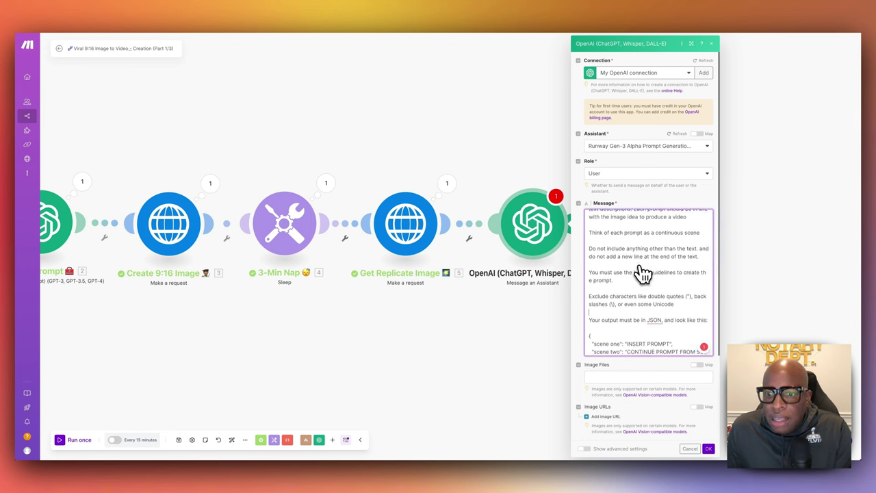
scroll(640, 276, down, 2)
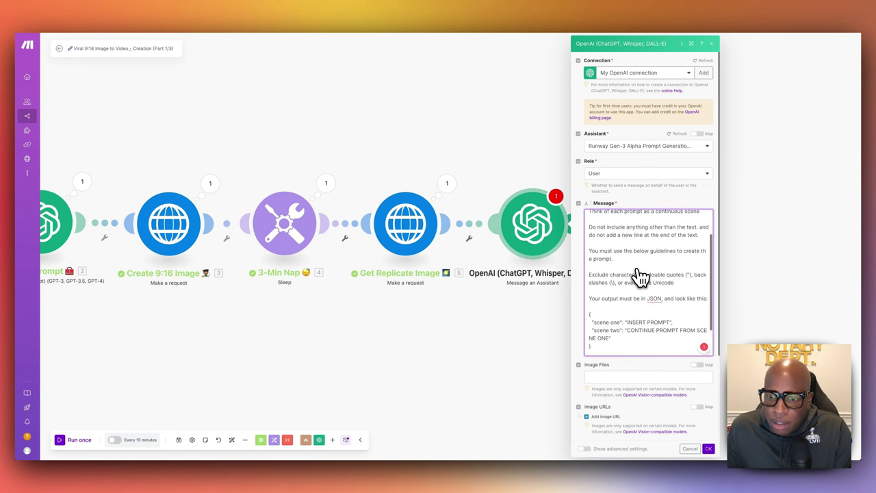
scroll(640, 276, up, 1)
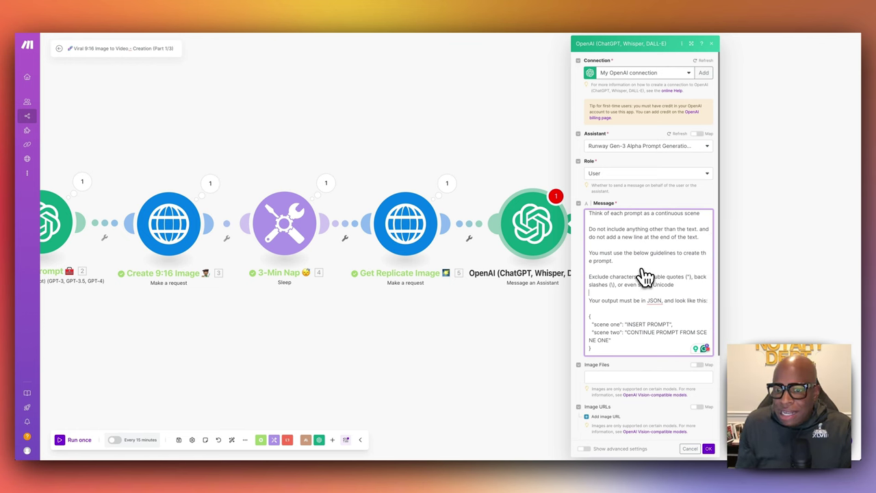
scroll(650, 284, down, 3)
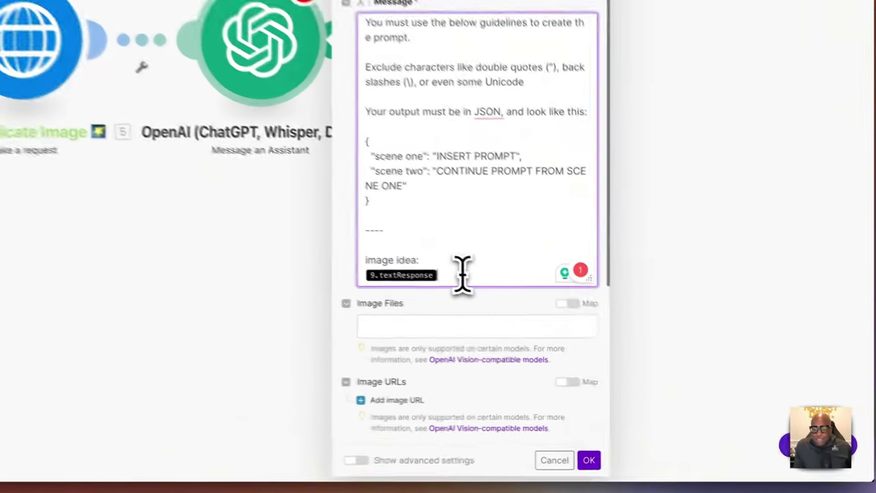
click(640, 349)
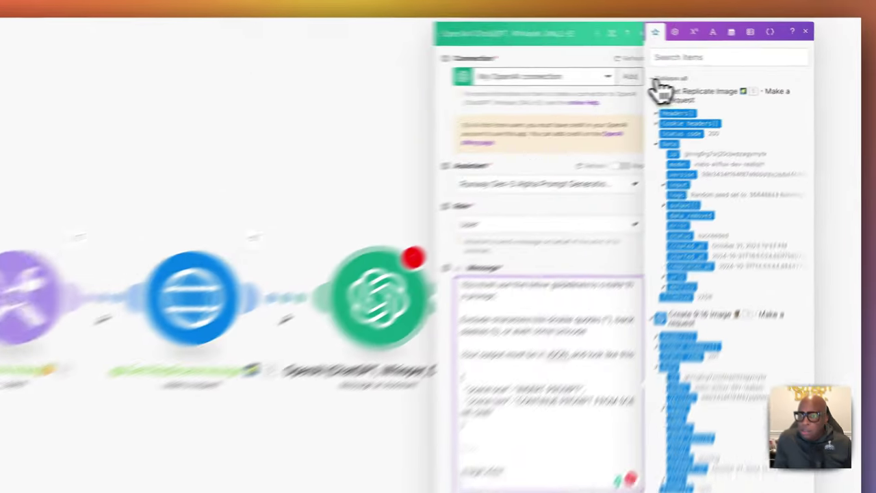
click(731, 74)
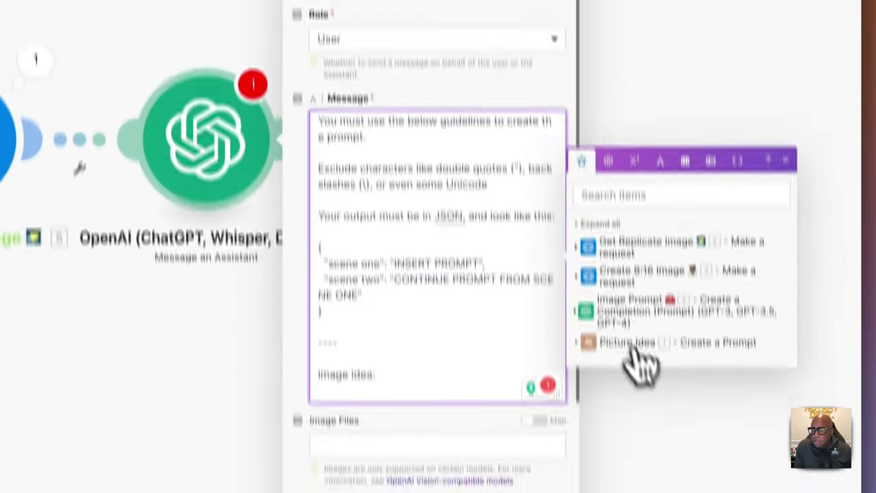
click(585, 283)
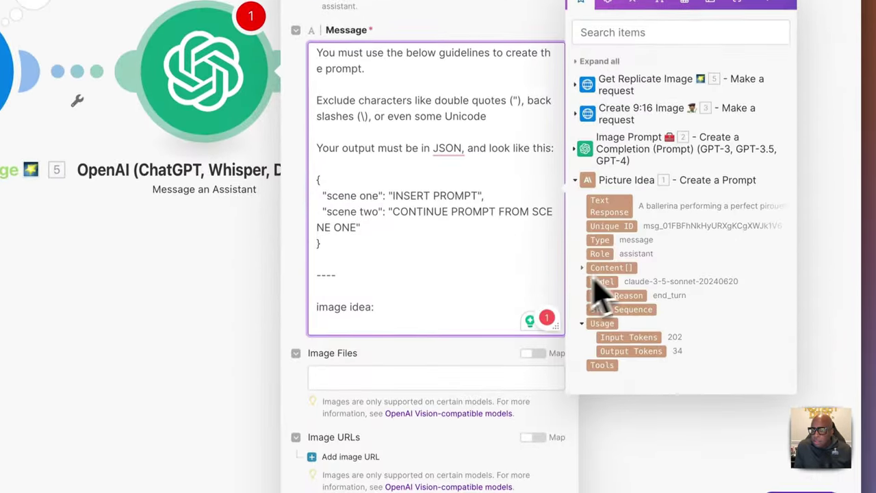
click(614, 215)
scroll(372, 311, down, 4)
click(365, 243)
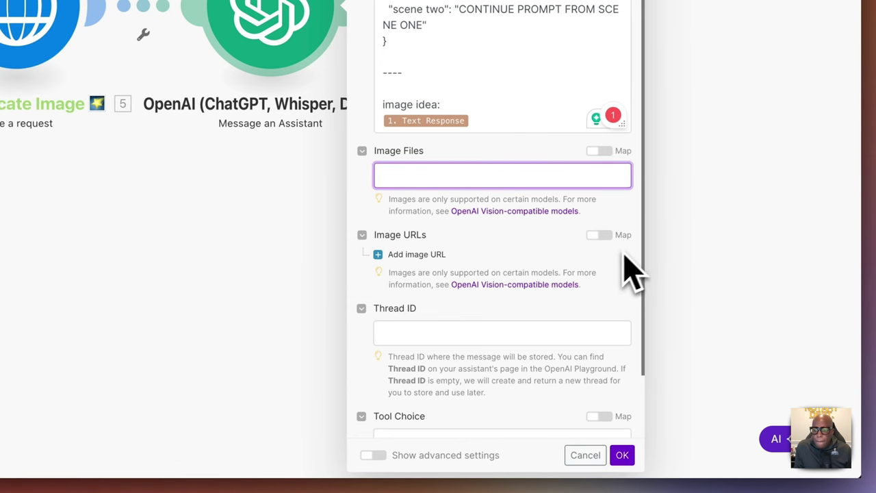
click(622, 455)
Step: Add an image URL to the Message an Assistant module, mapped to the output[] data of Get Replicate Image, and save it
click(291, 47)
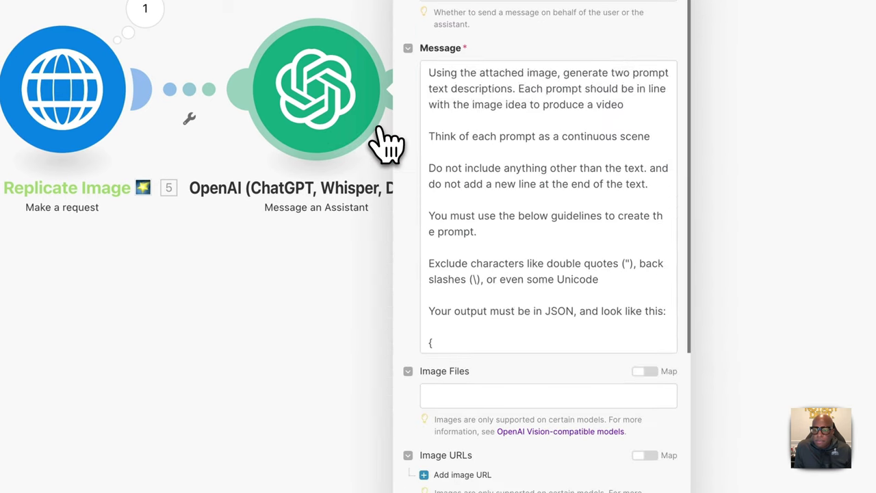
scroll(544, 270, down, 4)
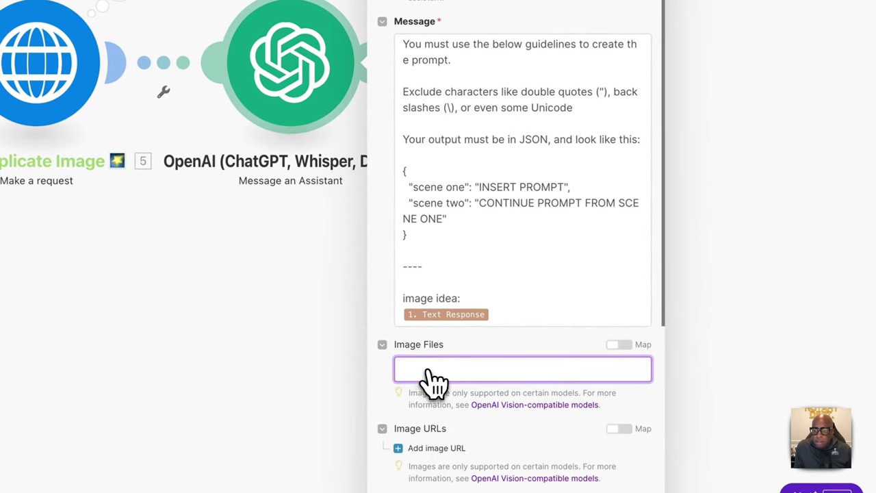
scroll(446, 333, down, 4)
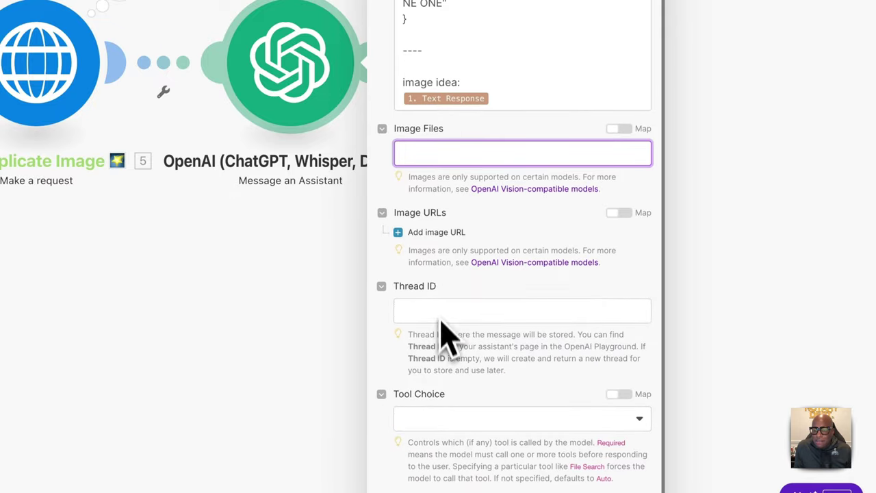
click(432, 233)
click(471, 255)
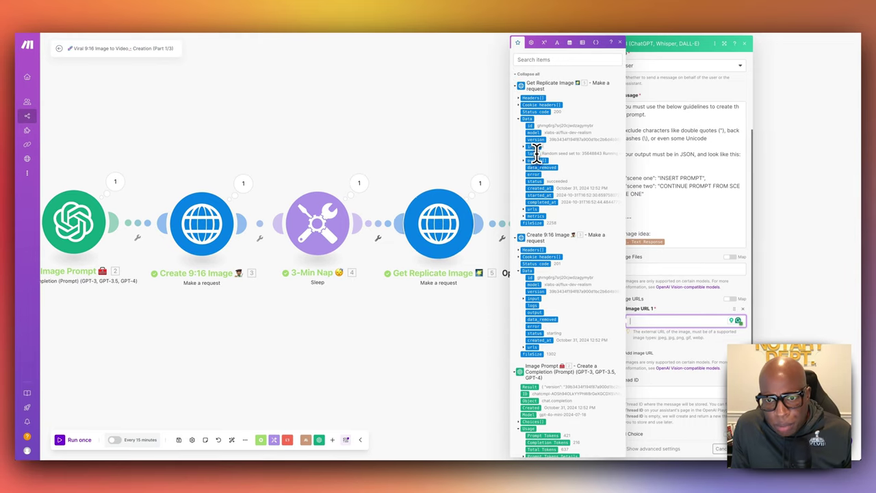
click(537, 160)
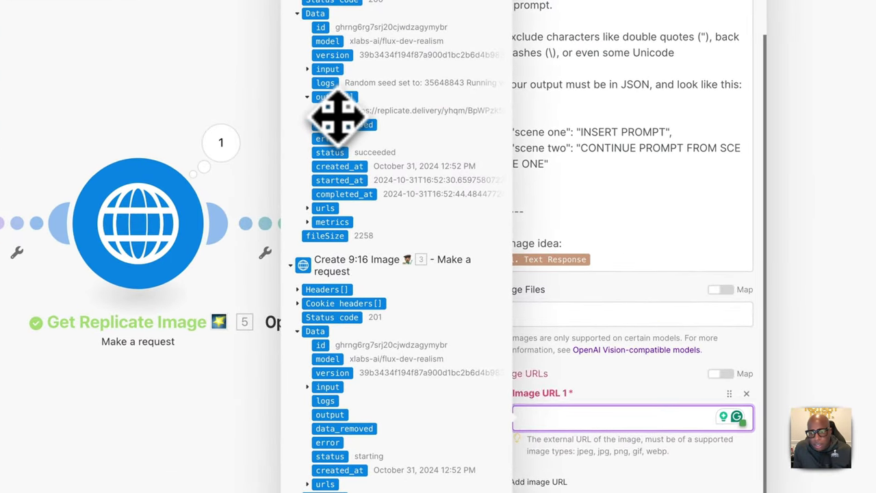
click(333, 113)
click(609, 428)
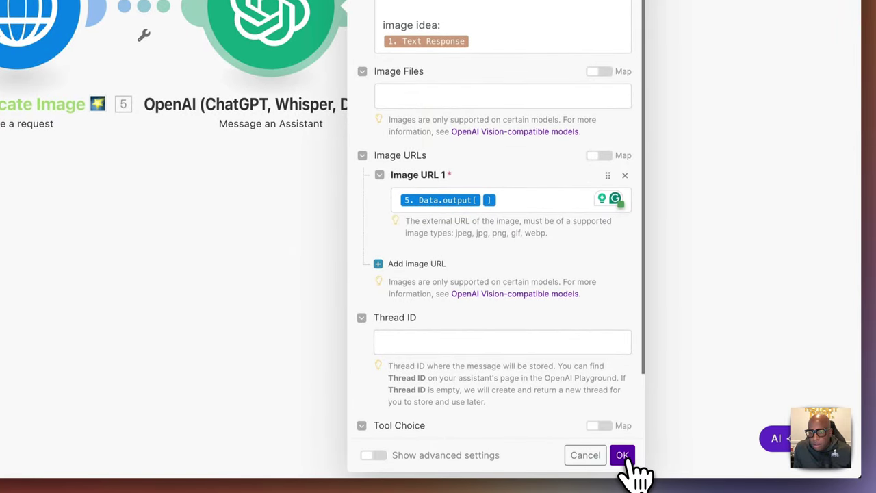
click(625, 456)
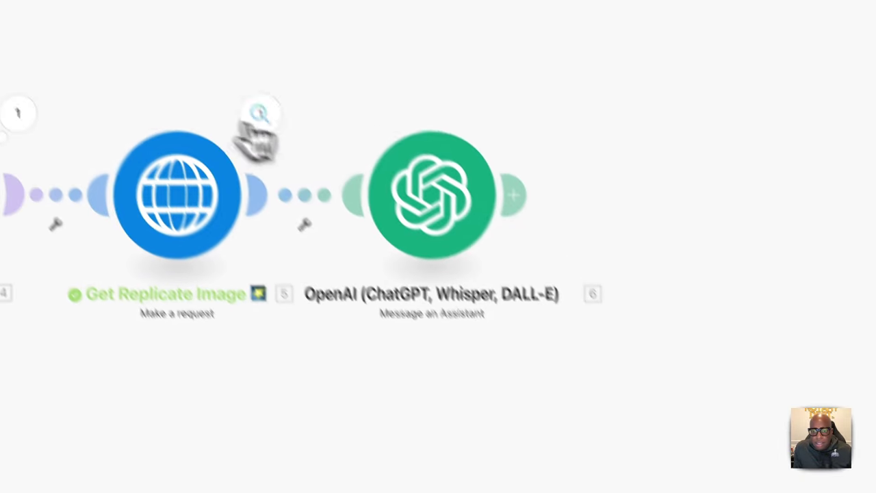
Step: Rename the Message an Assistant module as "Video Prompt 🧰"
right_click(486, 235)
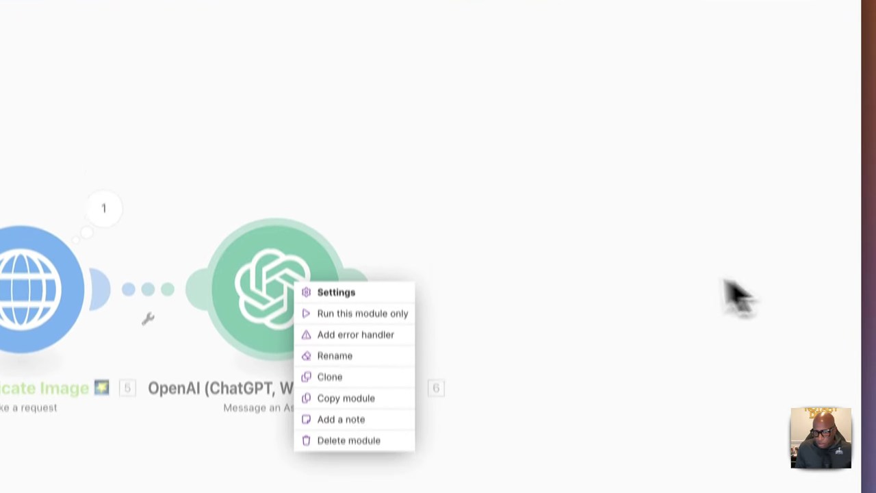
click(334, 282)
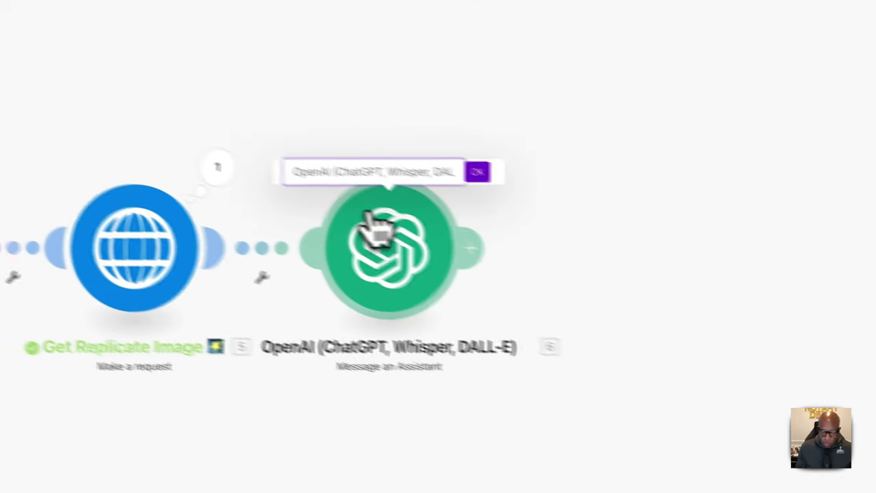
text(Video Pro)
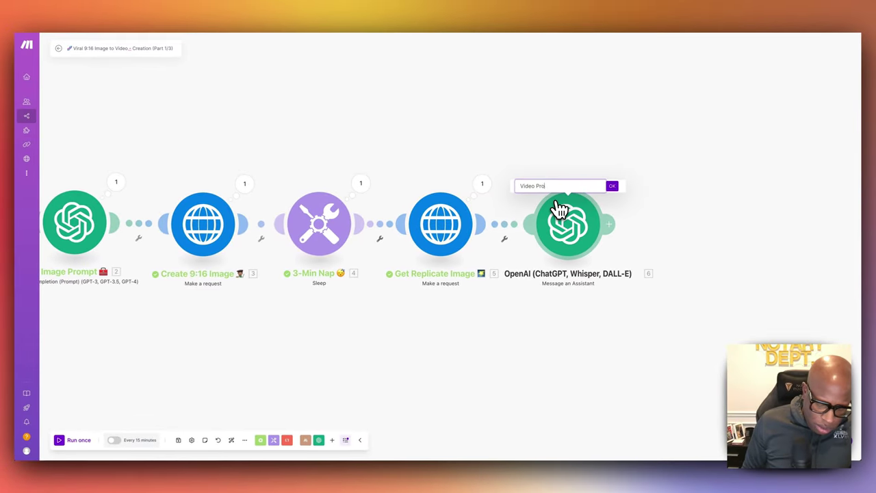
text(mpt)
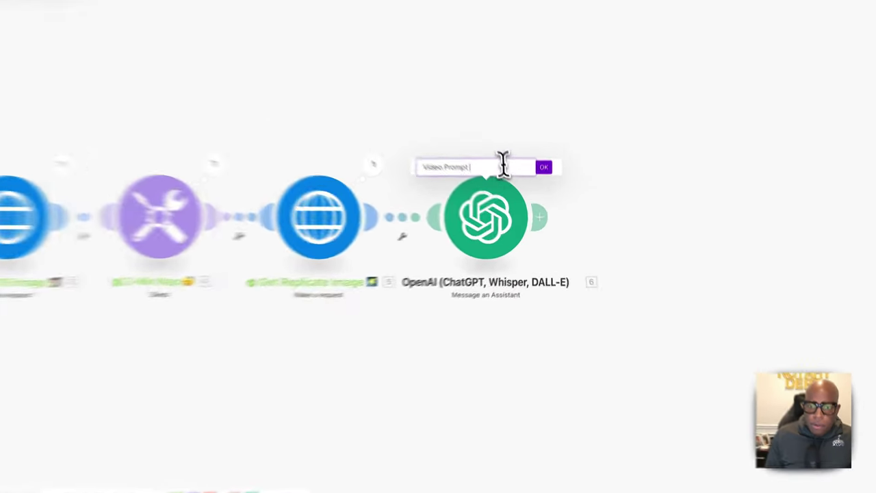
right_click(575, 188)
click(476, 132)
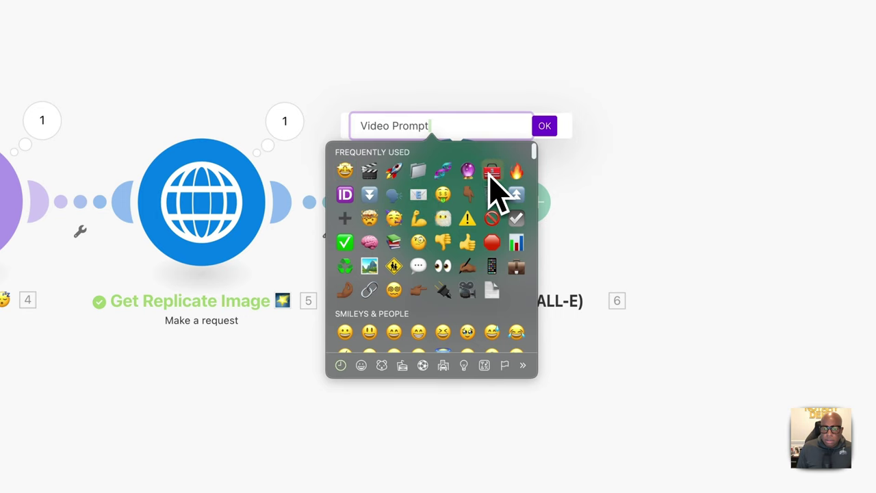
key(Escape)
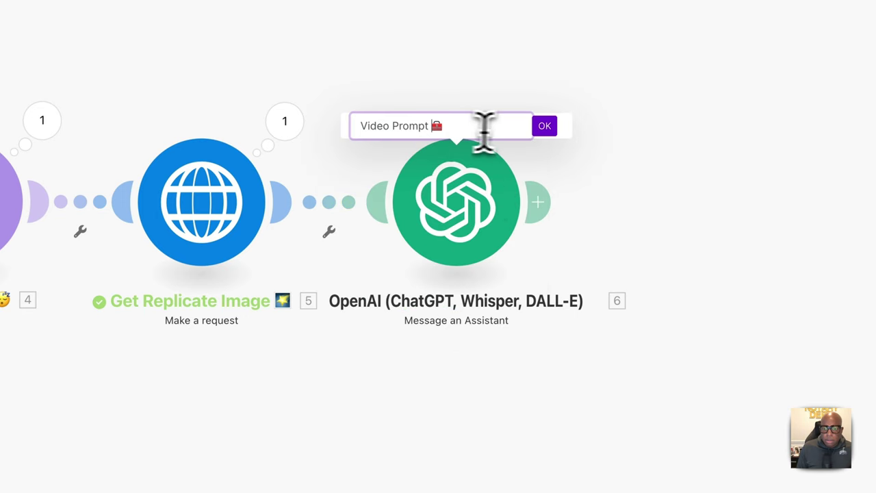
key(Return)
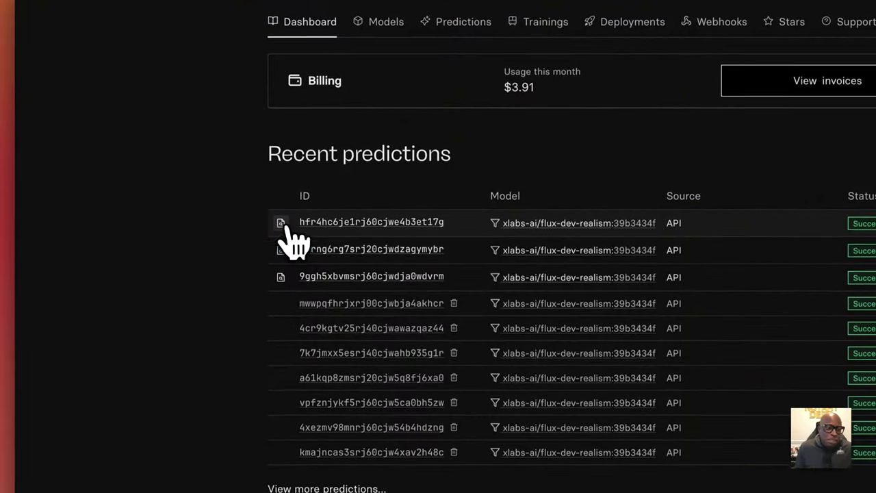
Step: Check the Replicate predictions and examine the scene one and scene two prompts in the Video Prompt module's run output
mouse_move(282, 230)
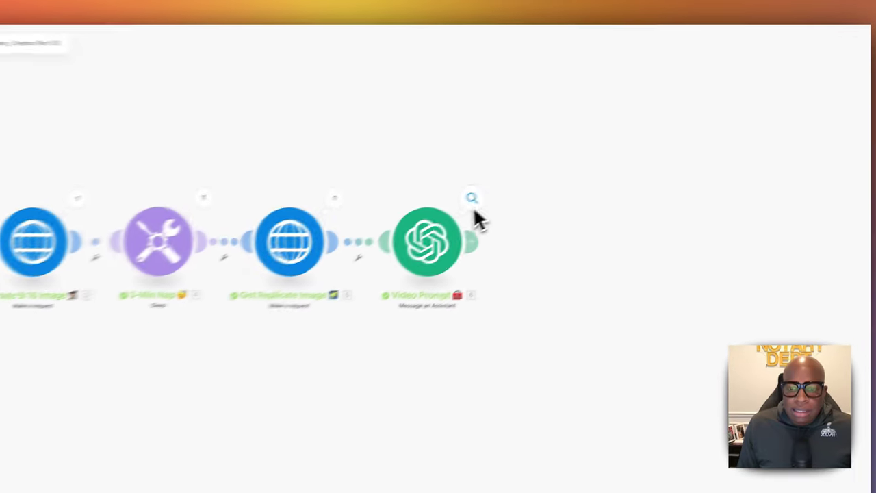
scroll(525, 192, right, 2)
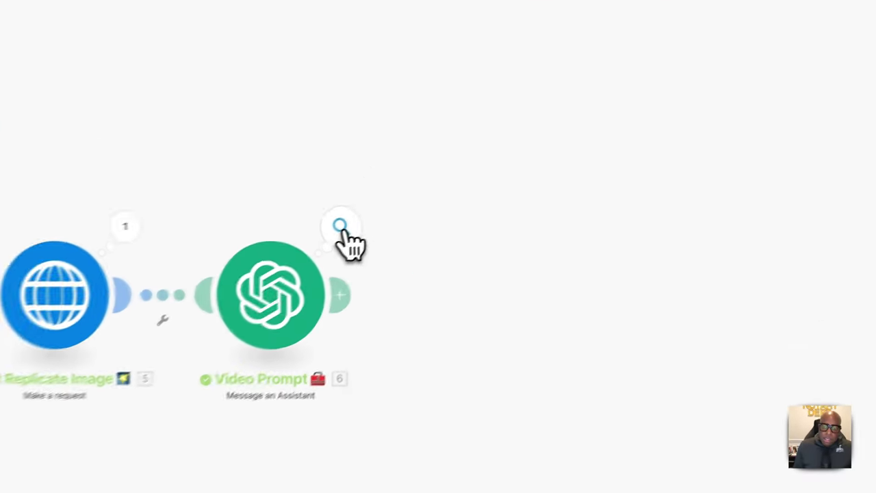
click(483, 180)
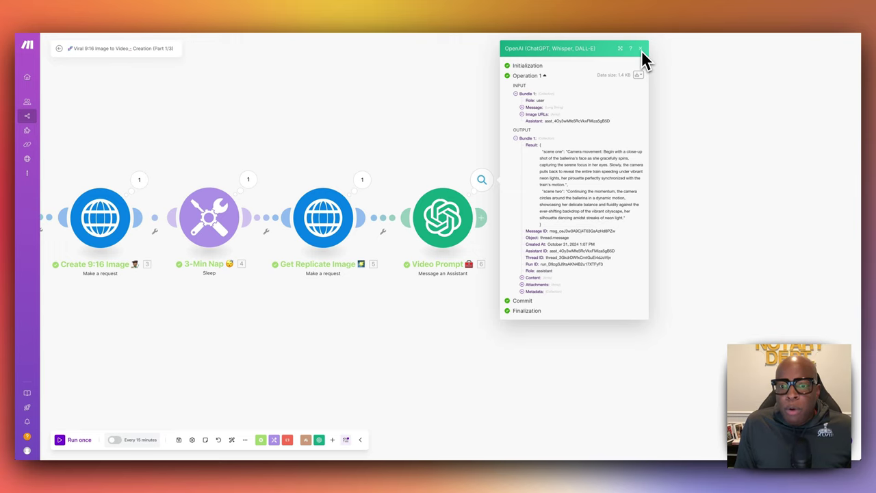
drag(641, 151, 543, 153)
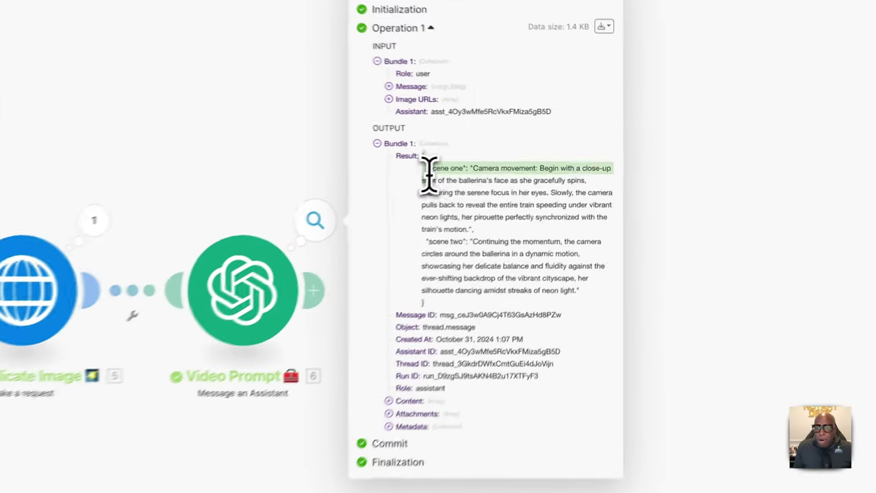
drag(428, 171, 471, 317)
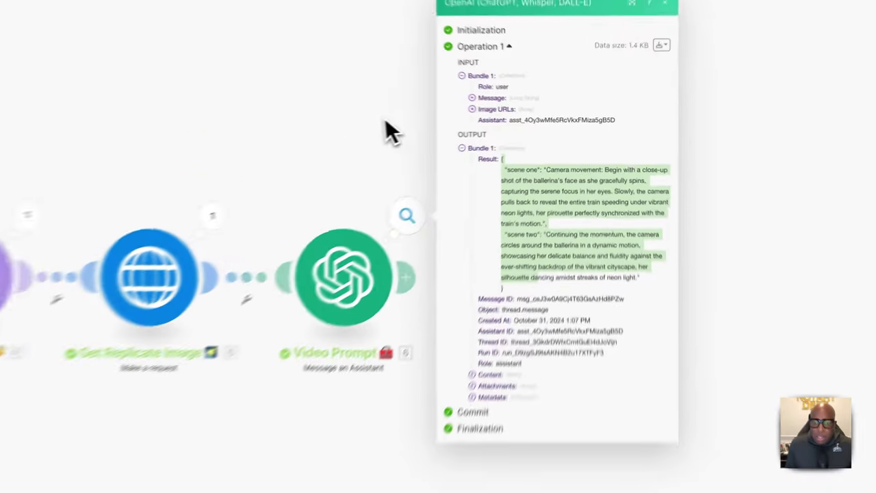
click(467, 130)
Step: Add a JSON Parse JSON module after the Video Prompt module
click(481, 217)
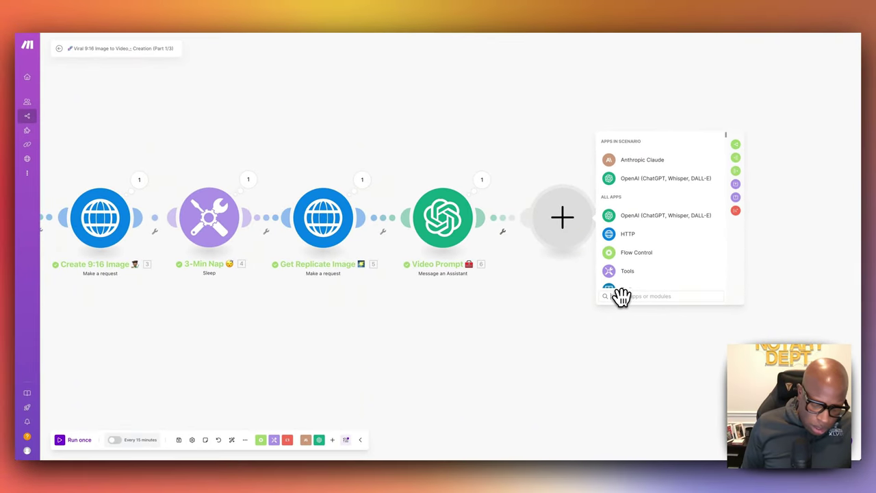
text(j)
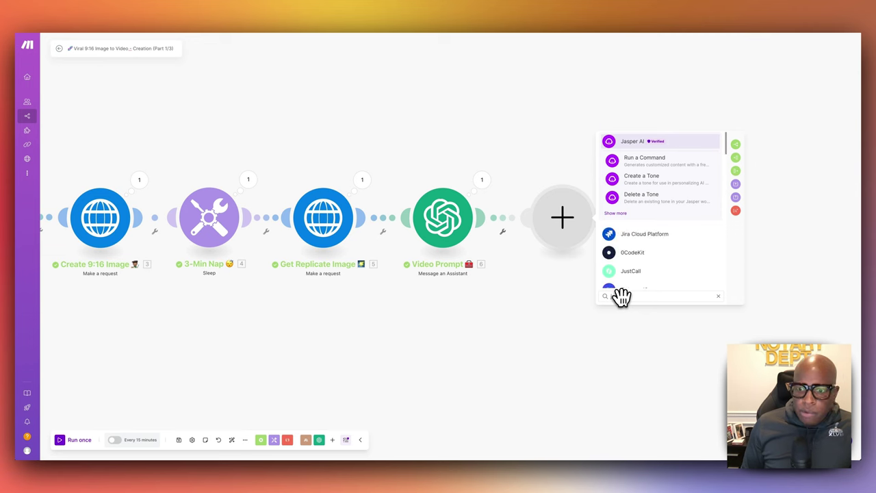
key(BackSpace)
text(json)
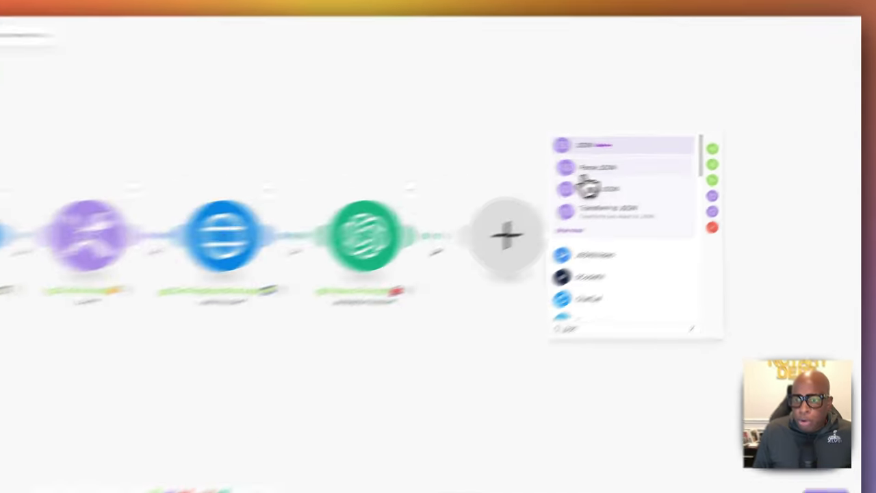
click(639, 159)
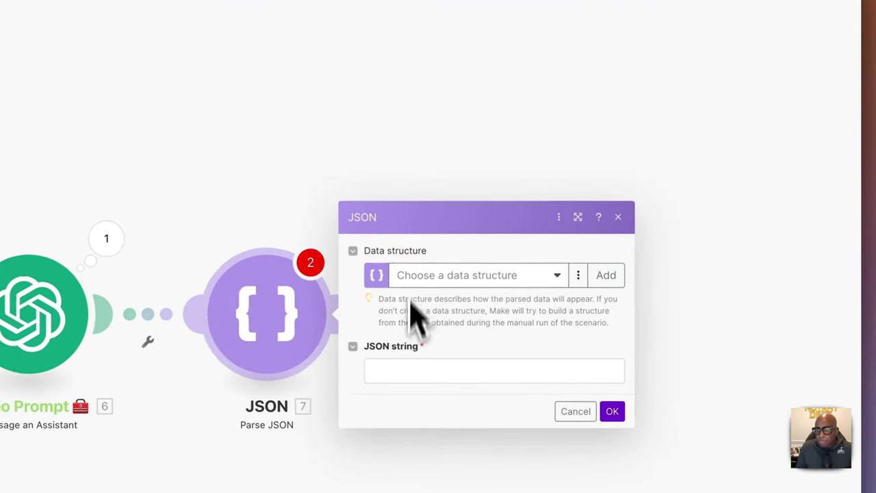
Step: Map the Parse JSON module's JSON string to the Result of Video Prompt and save the module
click(397, 374)
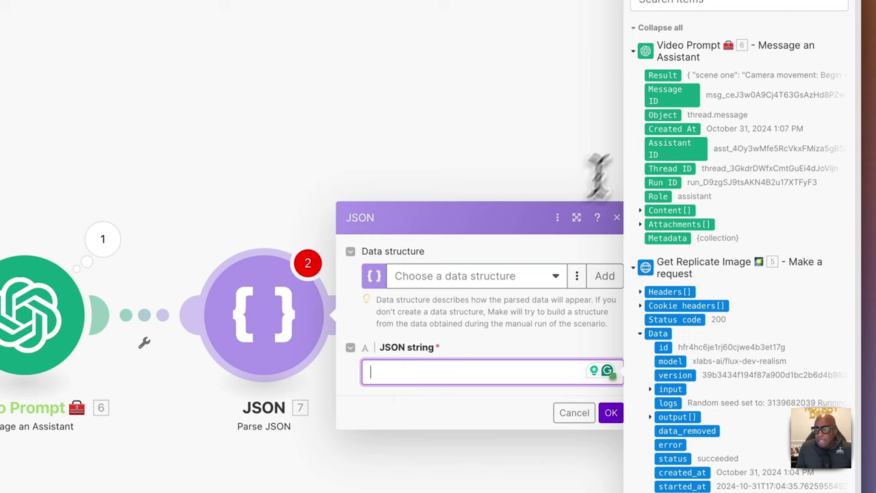
click(663, 75)
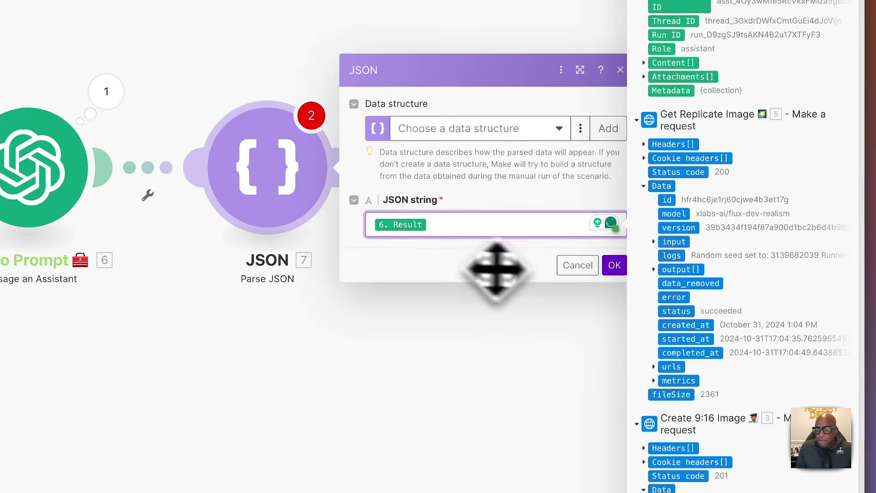
click(614, 265)
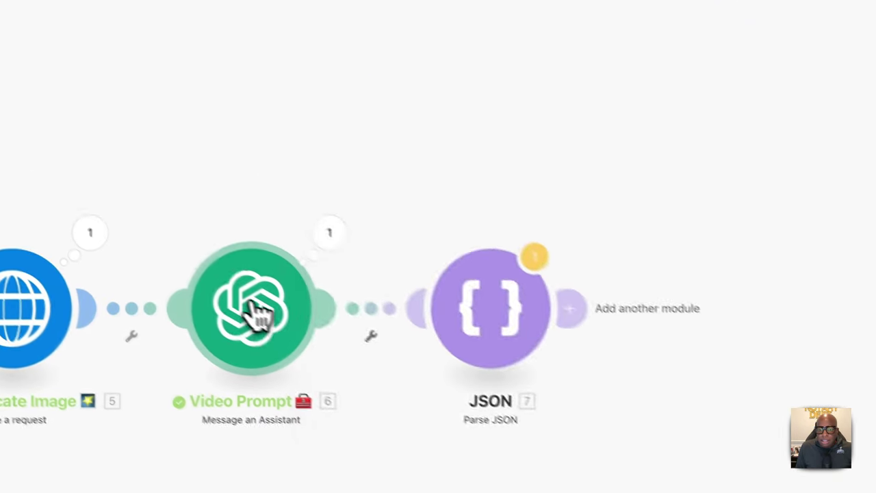
Step: Copy the Result JSON containing both scene prompts from the Video Prompt module's run output
click(259, 312)
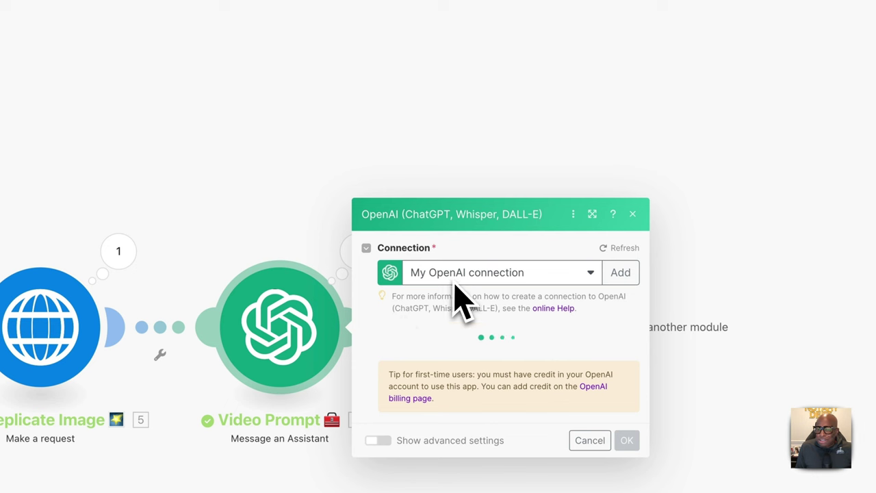
click(400, 117)
click(366, 259)
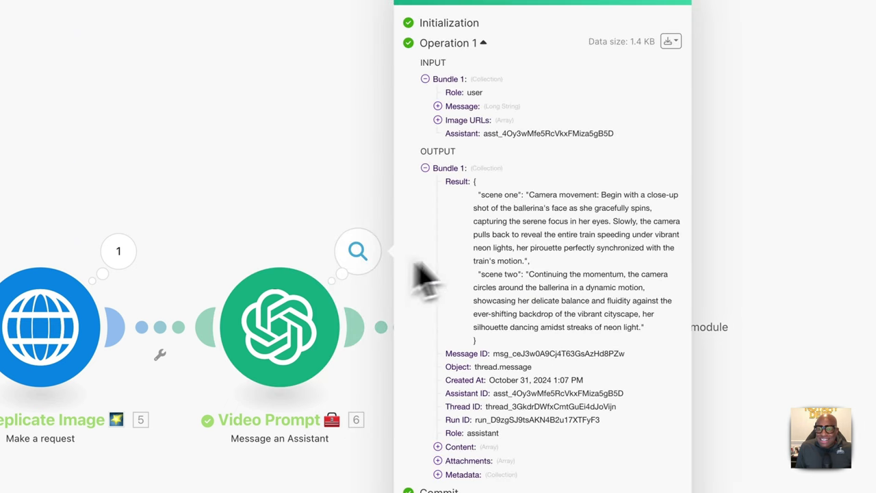
drag(477, 189, 527, 330)
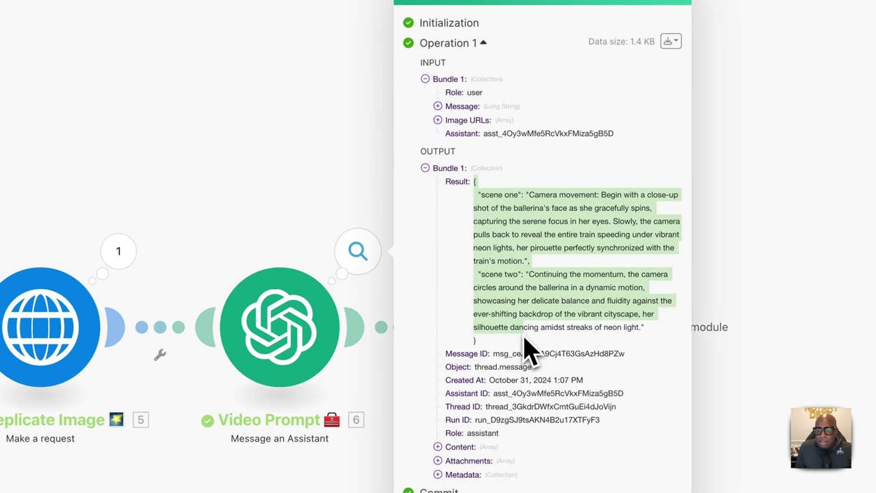
right_click(504, 236)
click(522, 257)
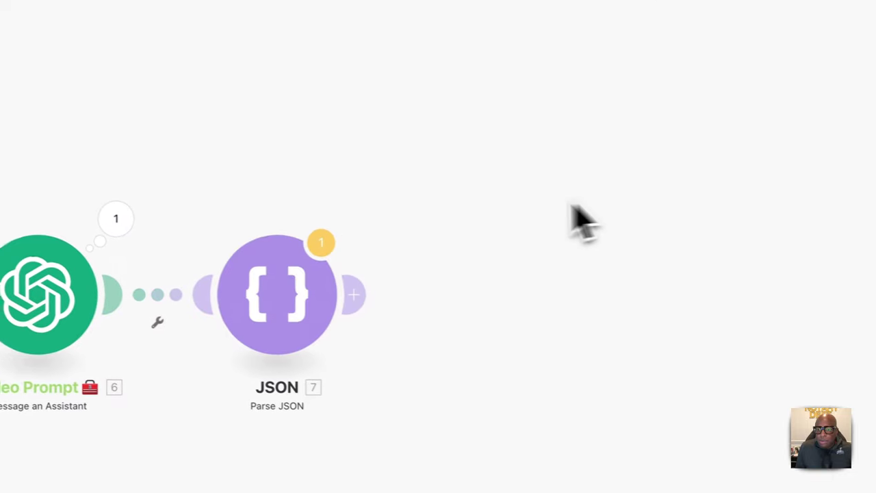
Step: Run only the JSON module, using the copied scene prompts JSON as the Result value
right_click(269, 281)
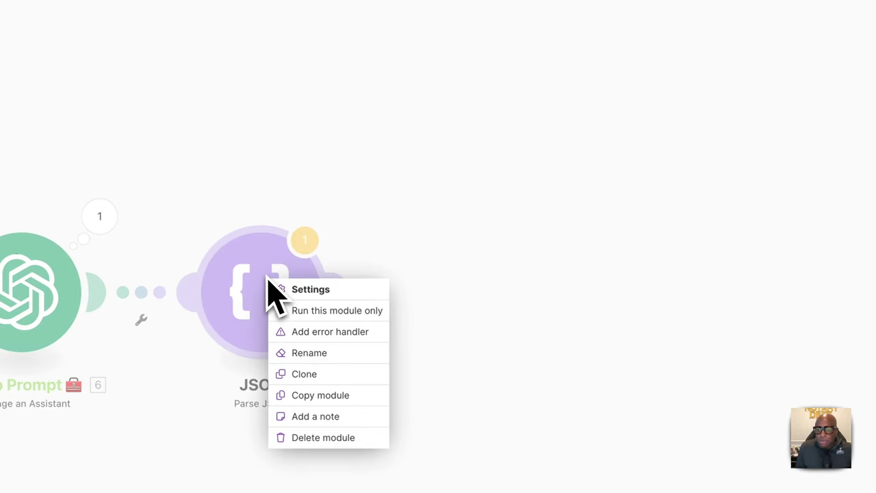
click(313, 311)
click(404, 342)
key(ctrl+v)
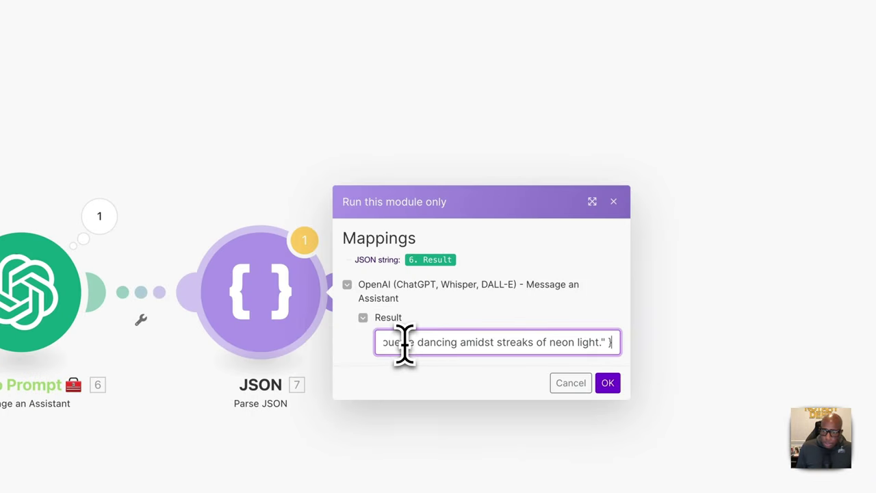
click(608, 384)
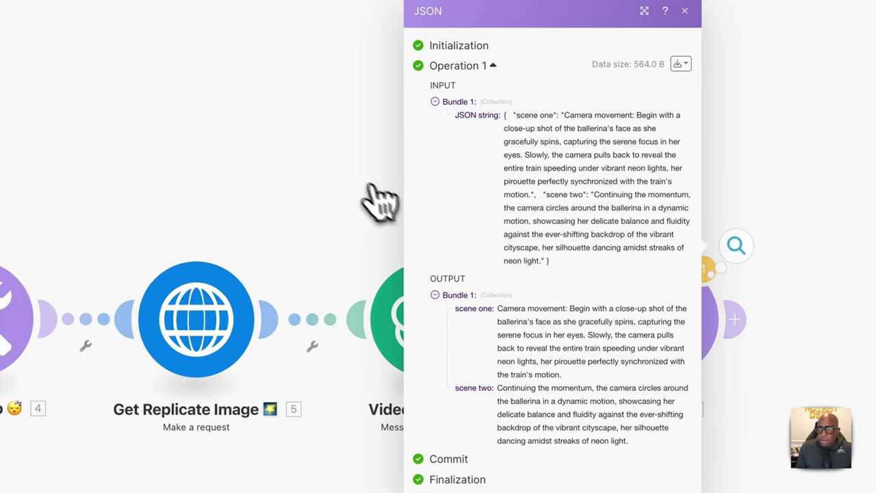
Step: Check the JSON module's settings and examine the scene one and scene two fields in its run output
click(699, 92)
click(623, 332)
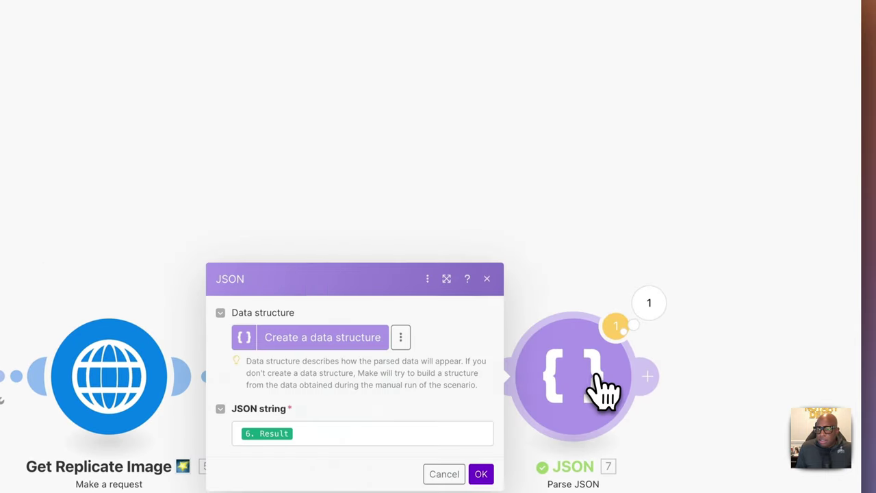
click(481, 415)
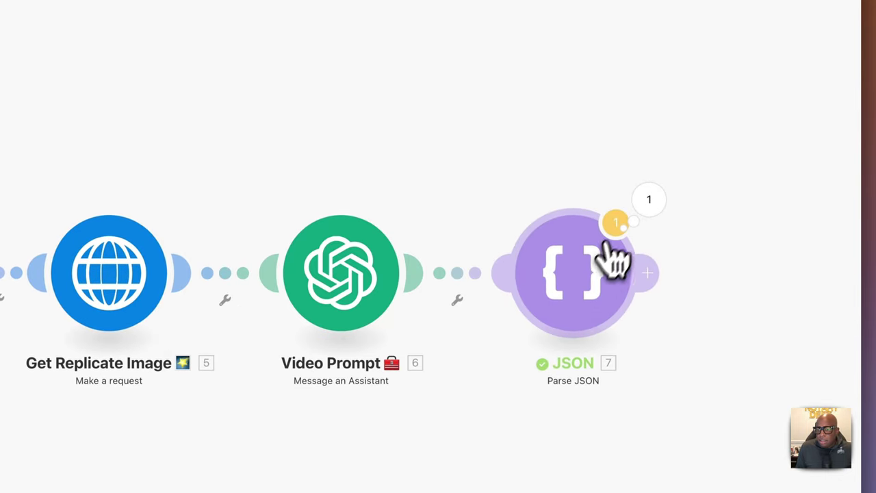
click(649, 244)
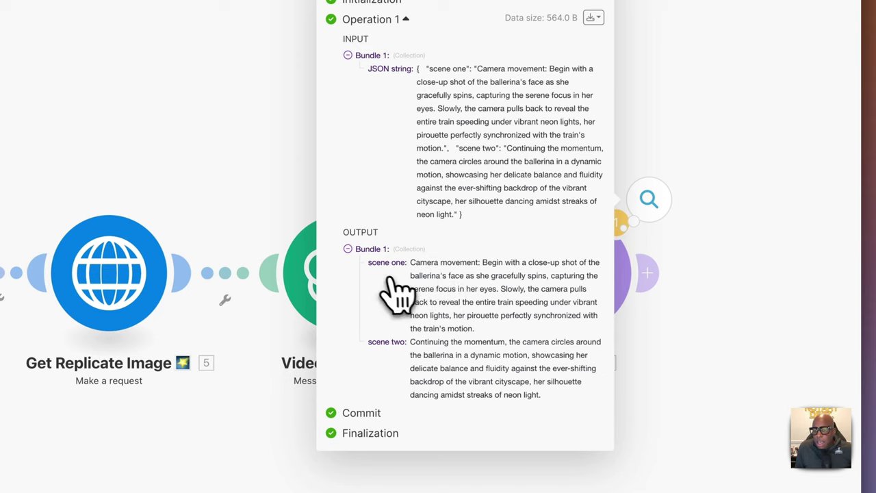
click(370, 56)
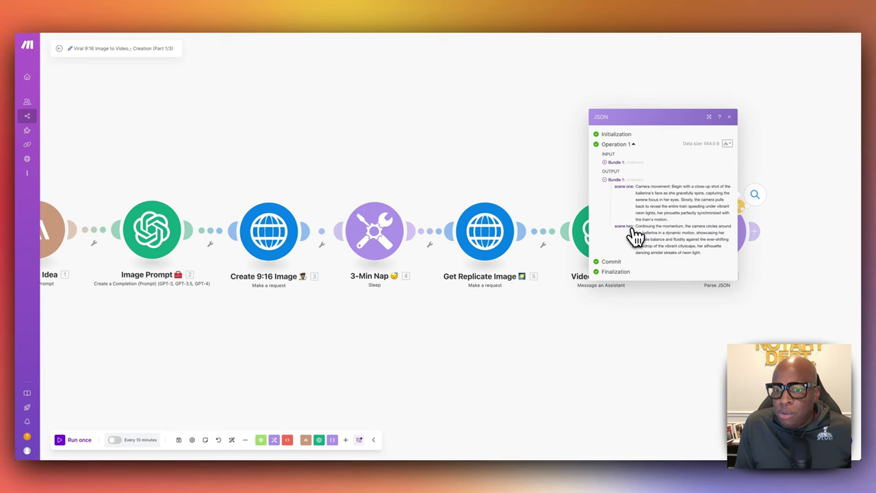
scroll(589, 226, right, 5)
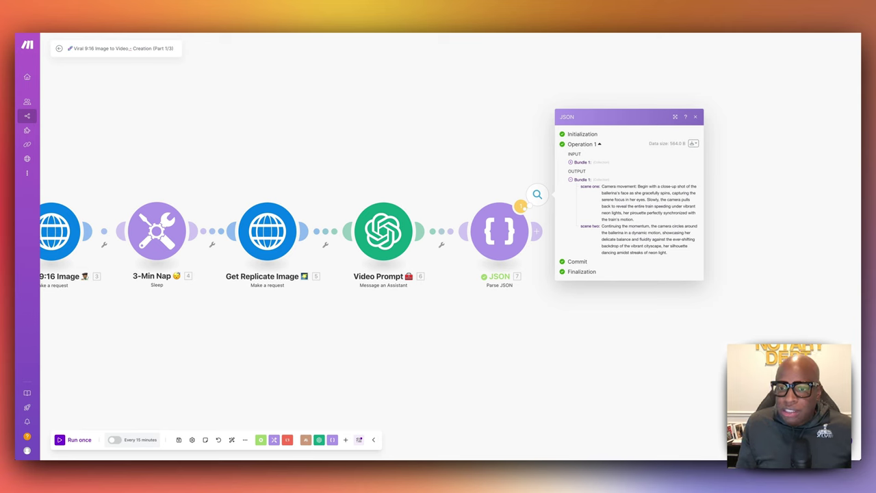
click(594, 286)
Step: Add a Flow Control Router after the JSON module
click(537, 232)
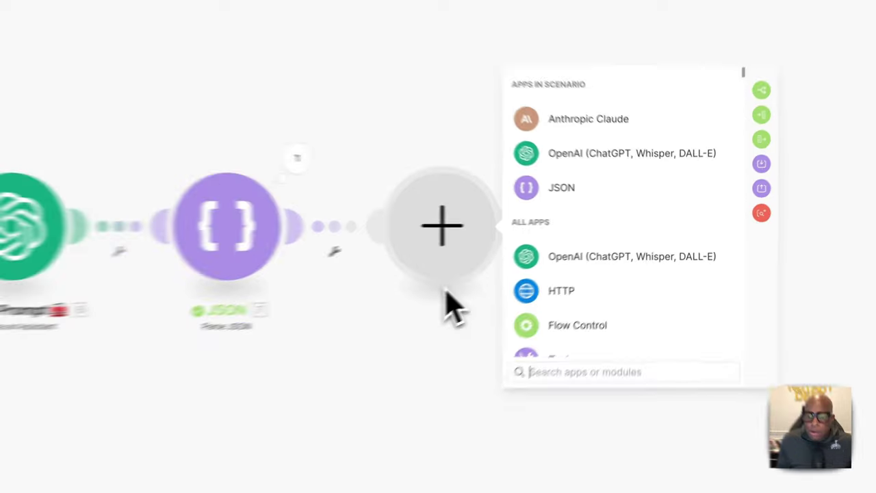
text(router)
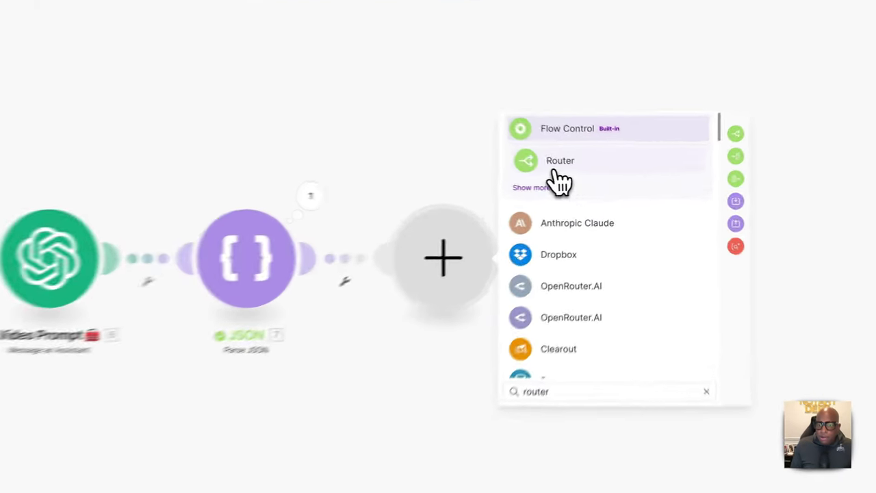
click(559, 171)
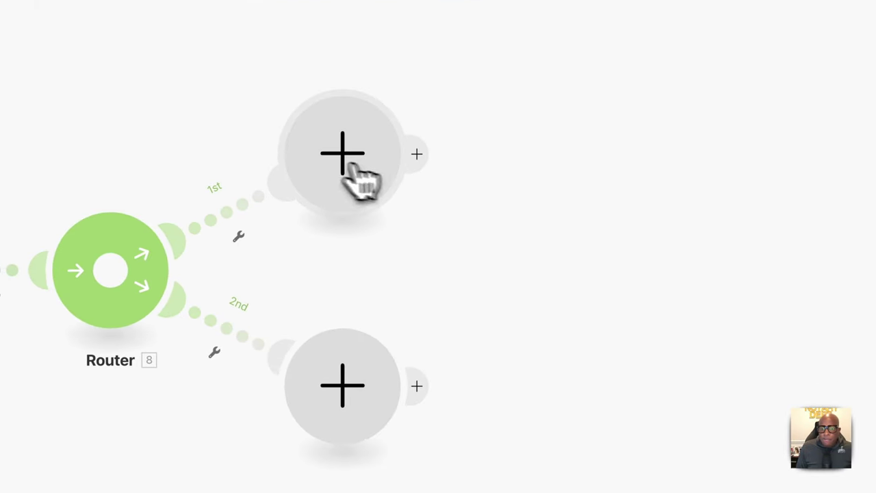
Step: Add a Runway Generate a Video from an Image module on the router's first route
click(339, 158)
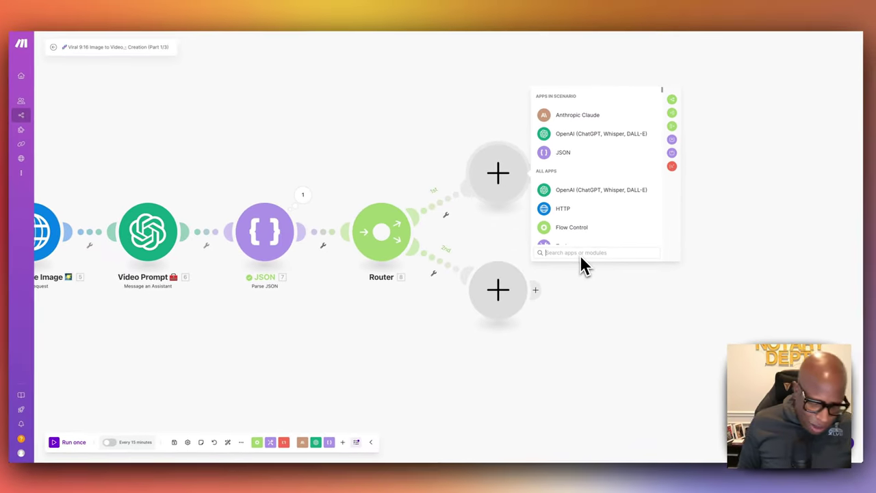
text(run)
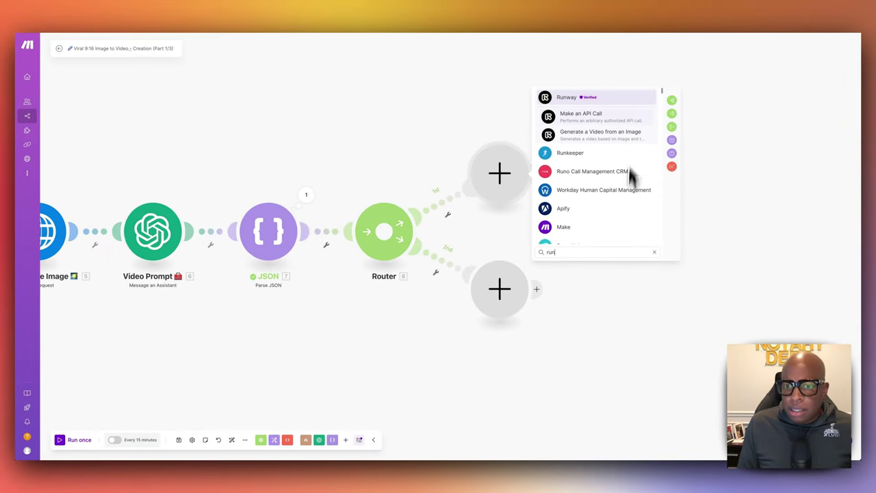
click(566, 99)
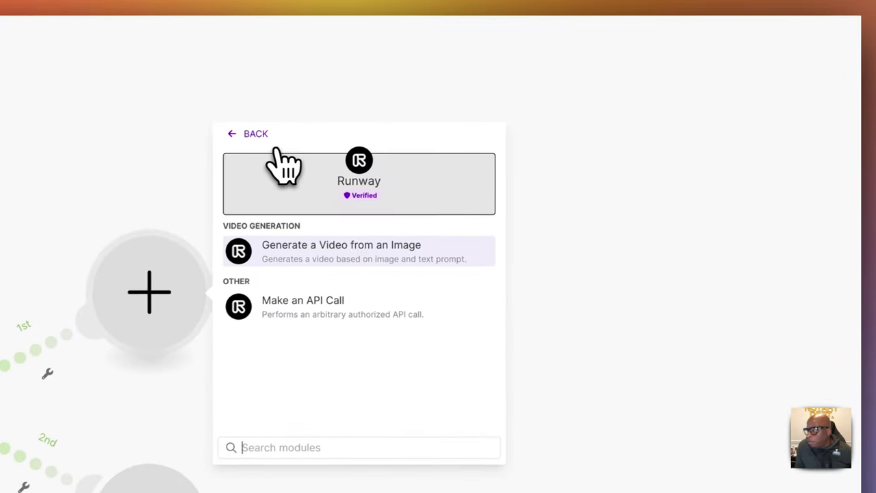
click(393, 197)
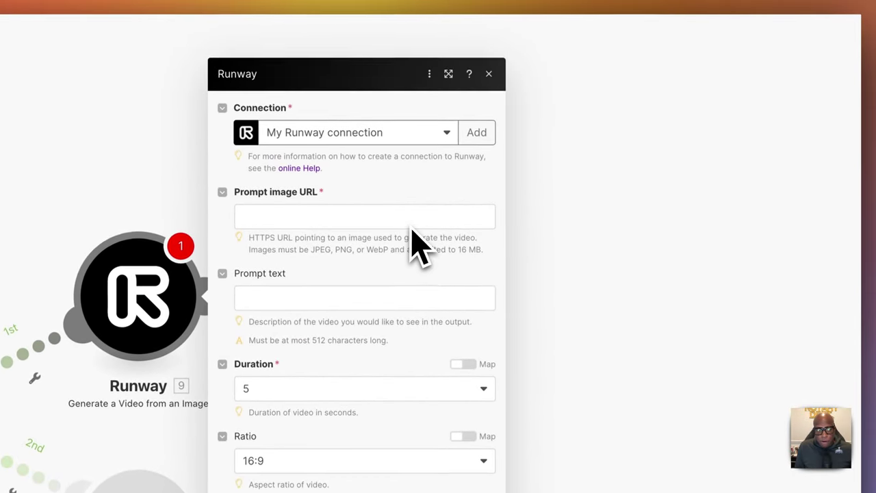
Step: Map the Runway module's Prompt image URL to Data.output[] of Get Replicate Image
click(388, 218)
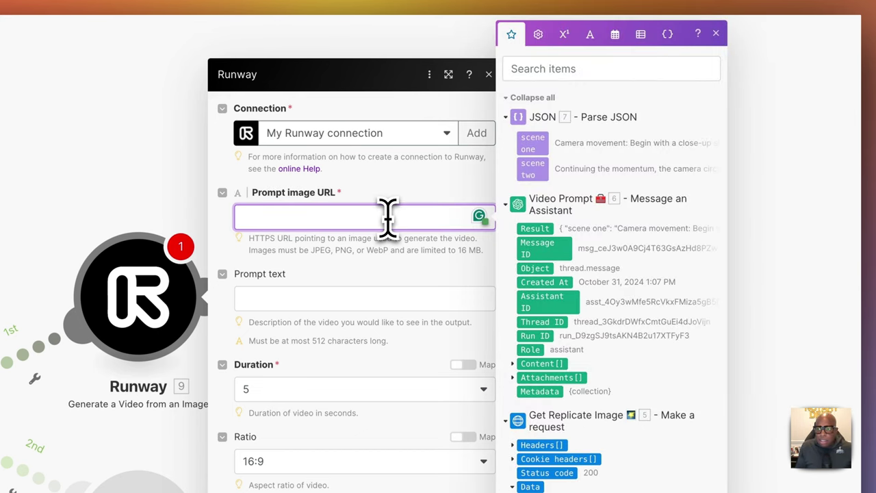
click(513, 99)
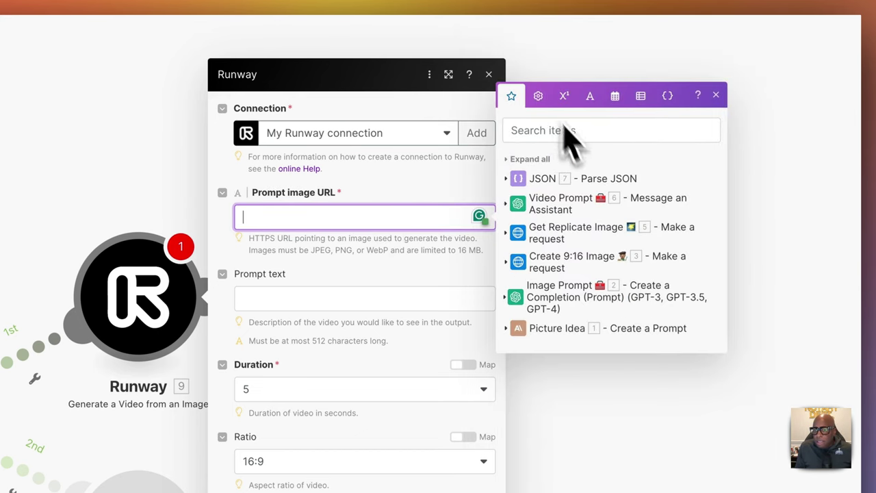
click(508, 232)
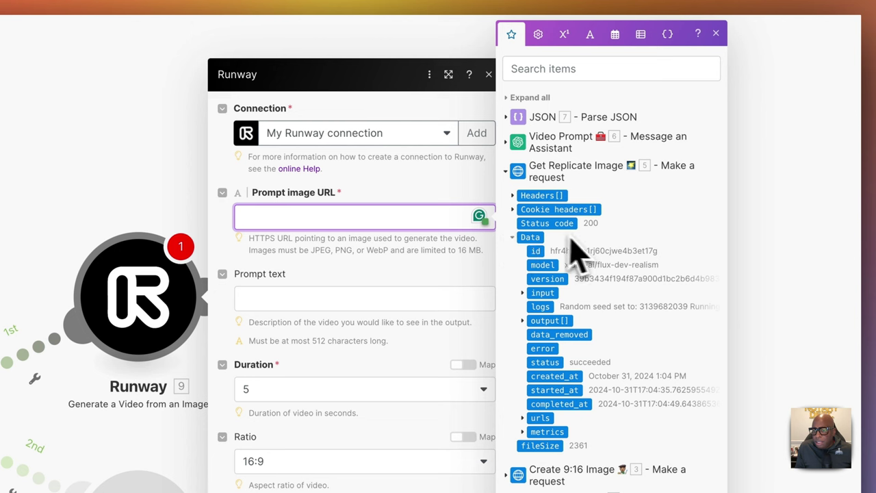
click(523, 320)
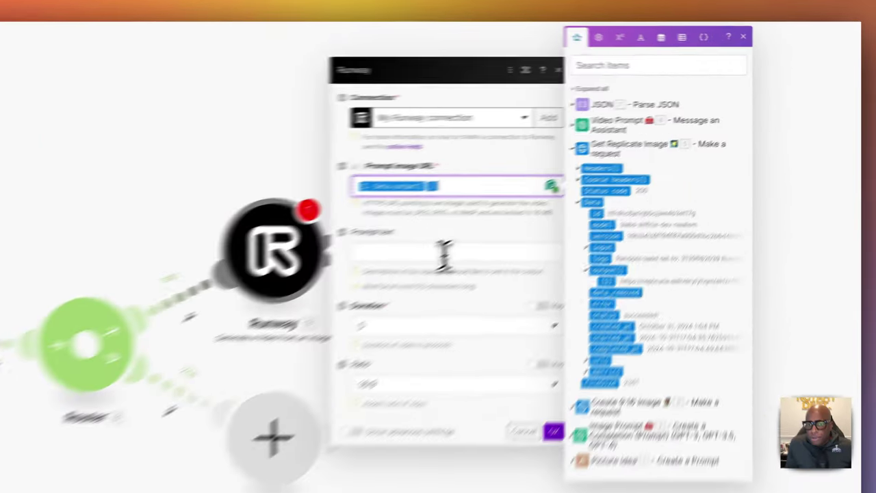
Step: Map the Runway module's Prompt text to scene one from the JSON module and save the module
click(606, 176)
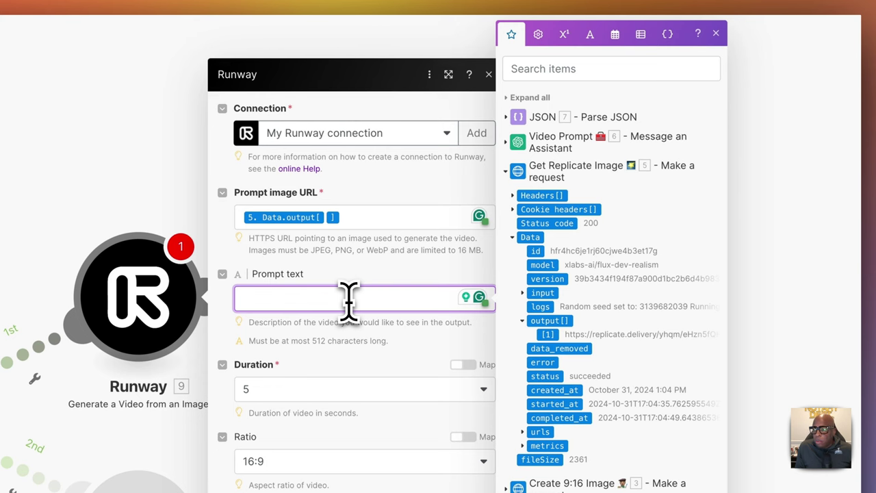
click(506, 117)
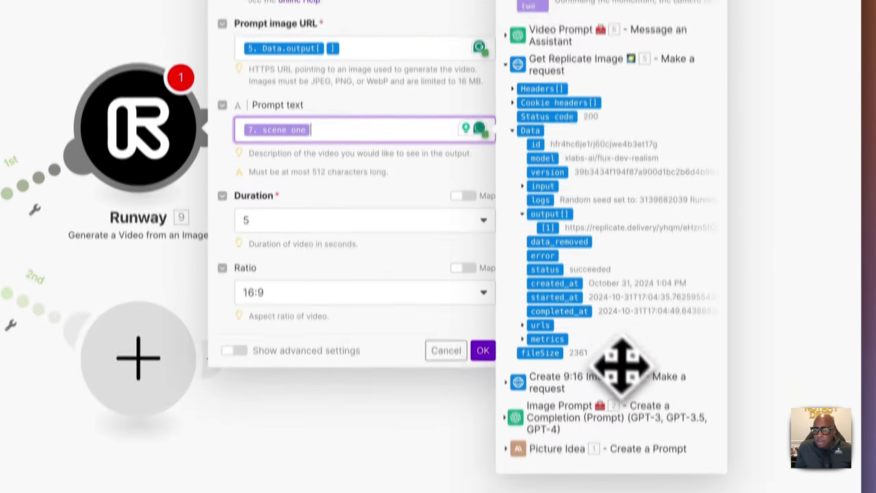
click(441, 301)
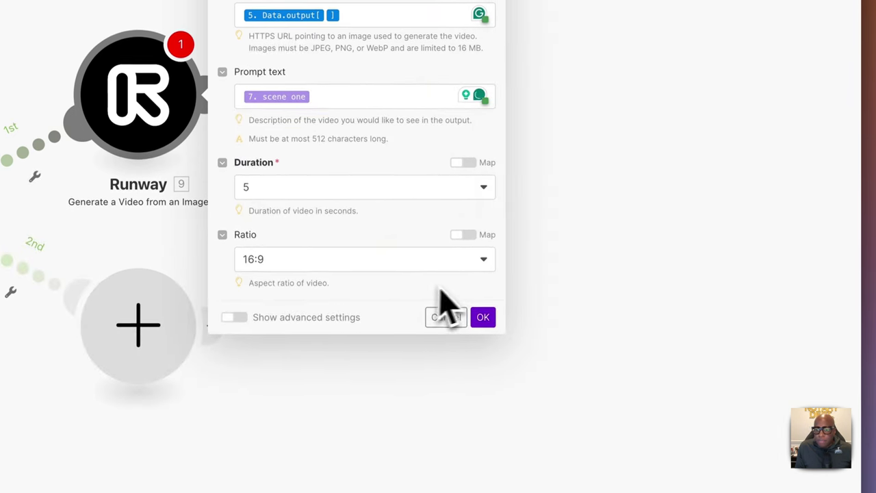
click(487, 319)
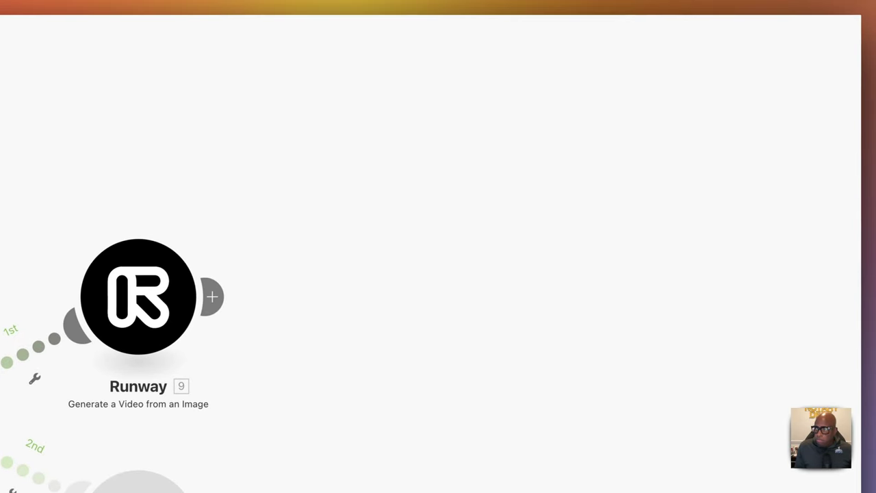
Step: Rename the Runway module as "Create Video: Scene One 🎬"
right_click(166, 335)
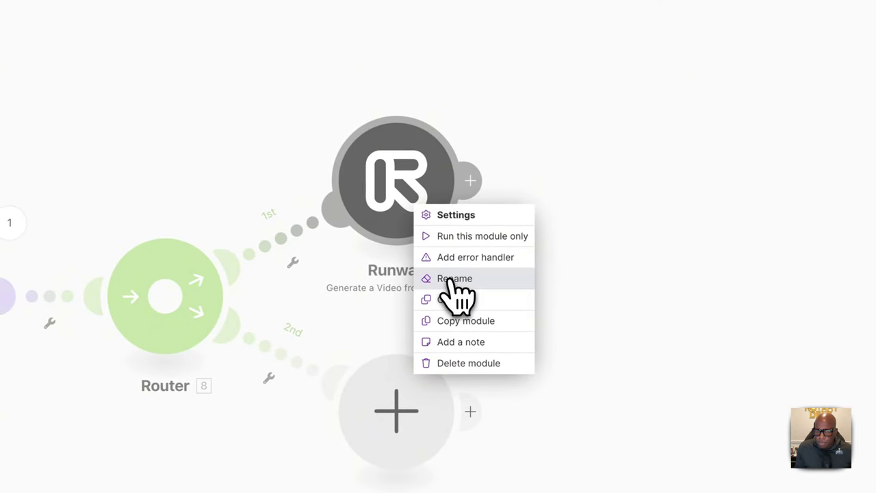
click(450, 279)
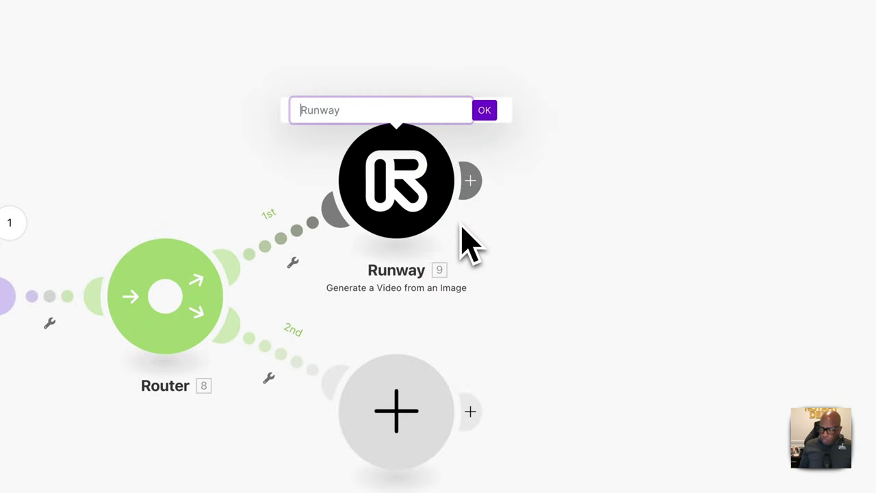
text(Create)
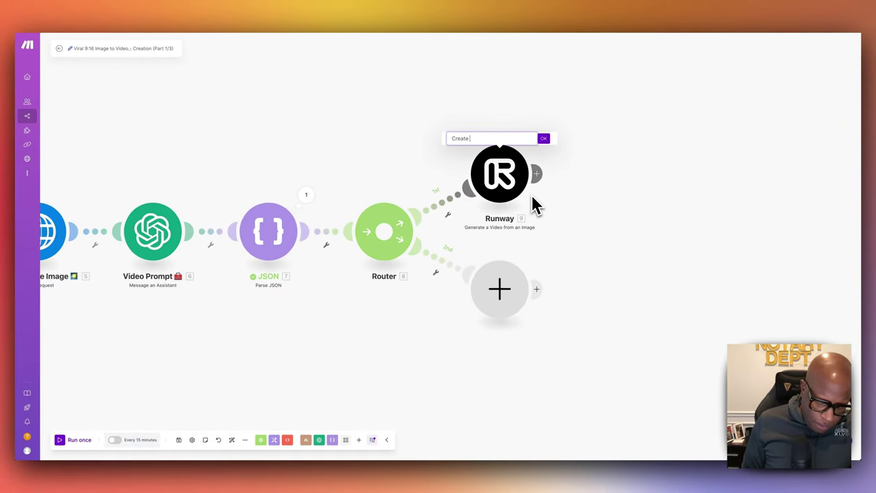
text( Video)
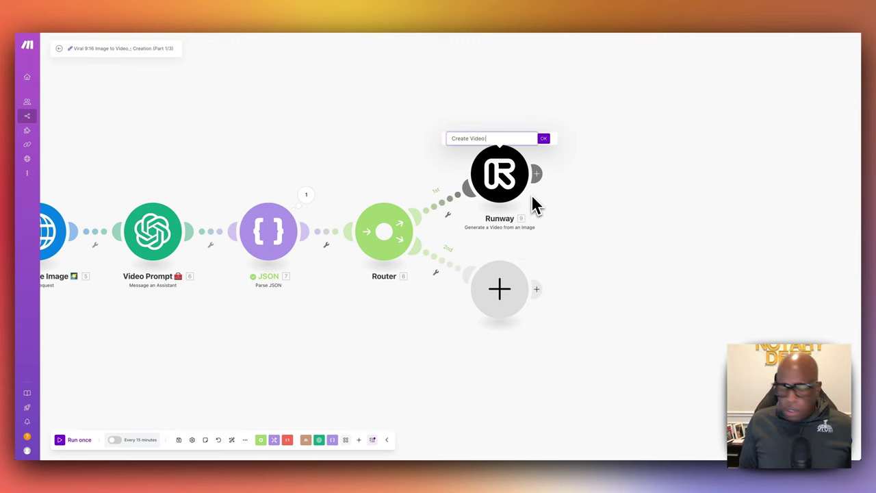
text(: Scene One)
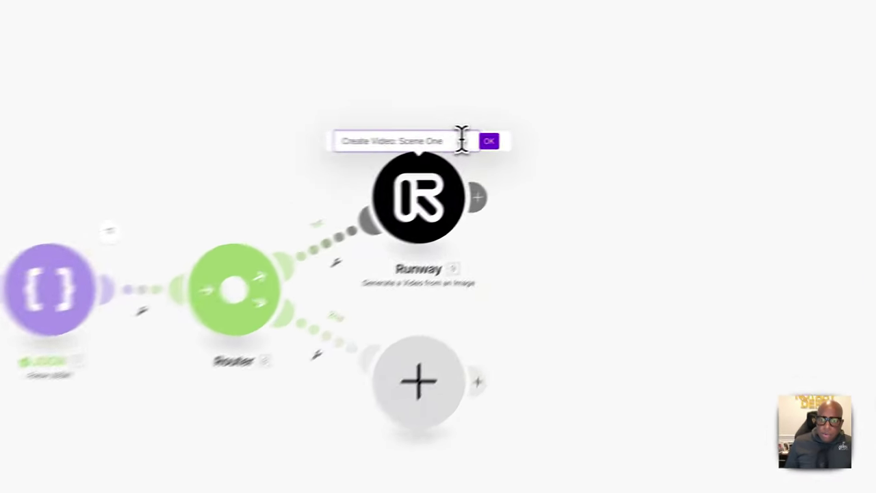
right_click(462, 141)
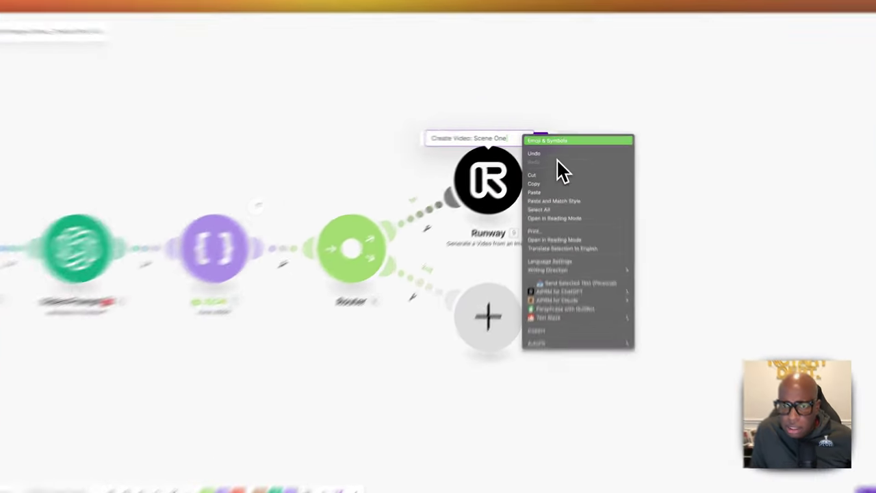
click(550, 140)
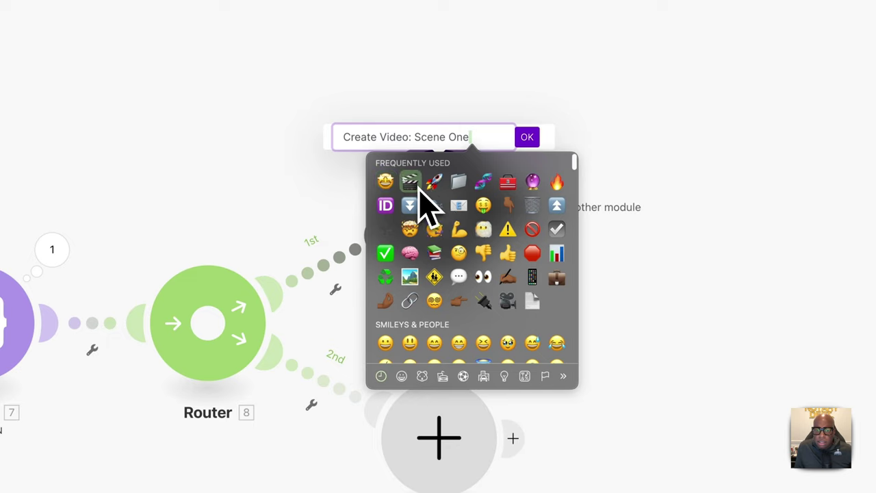
click(410, 182)
click(526, 139)
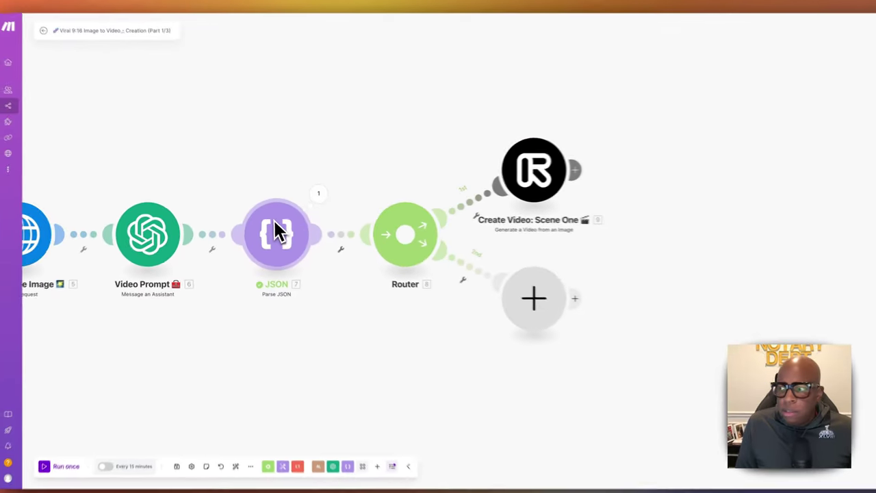
Step: Prepare a test run of only the Create Video: Scene One module and add an item to the output array
scroll(389, 232, down, 1)
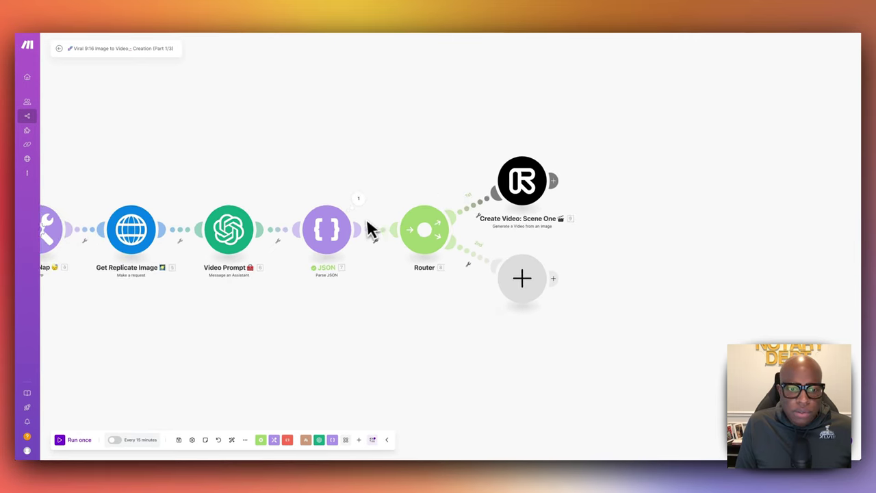
scroll(369, 228, down, 4)
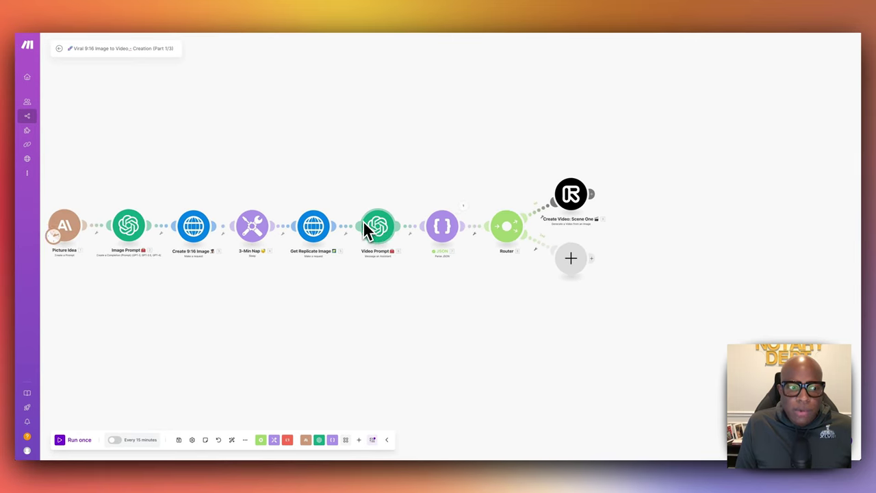
right_click(566, 201)
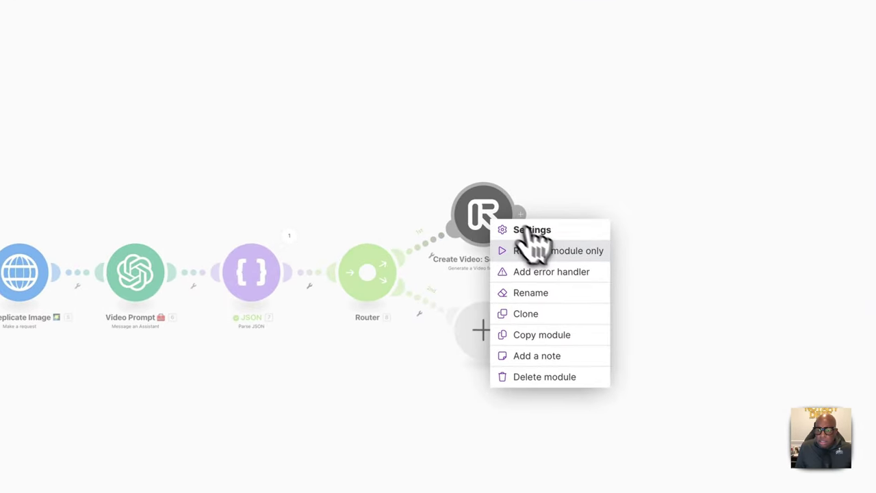
click(547, 253)
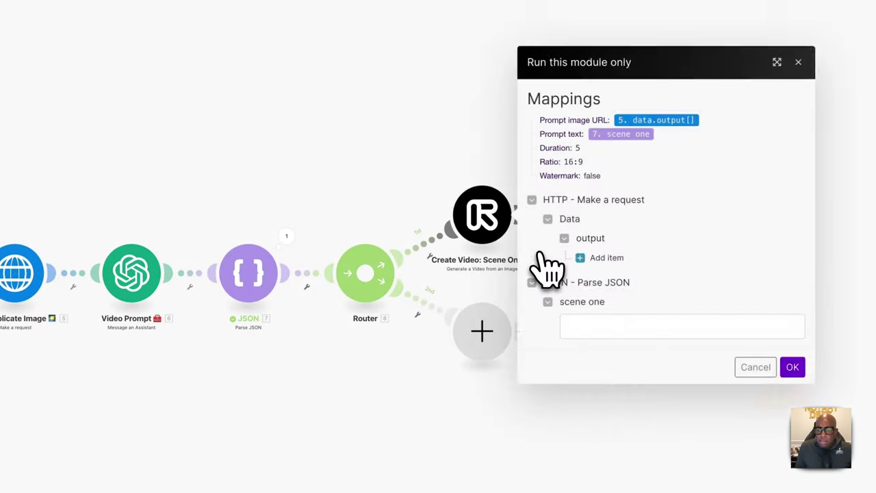
click(597, 257)
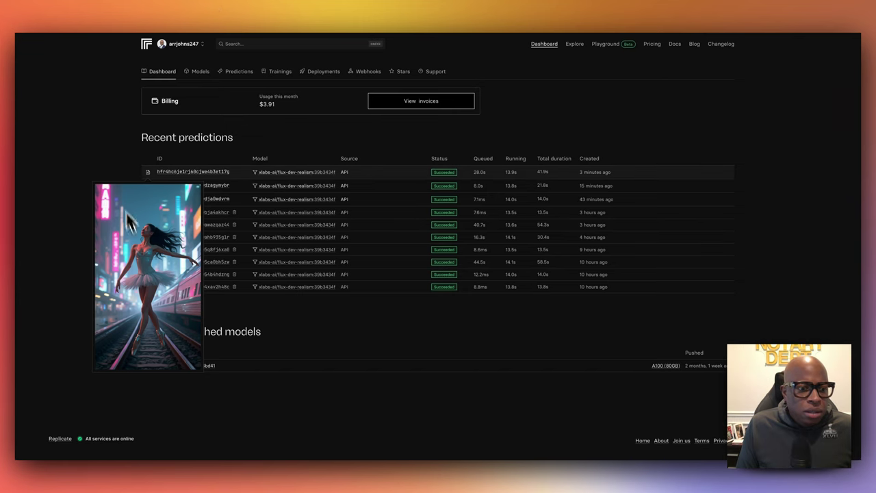
Step: Switch to Replicate, get the newest prediction's image URL, and enter it as output Item 1 in the Make test data
right_click(142, 239)
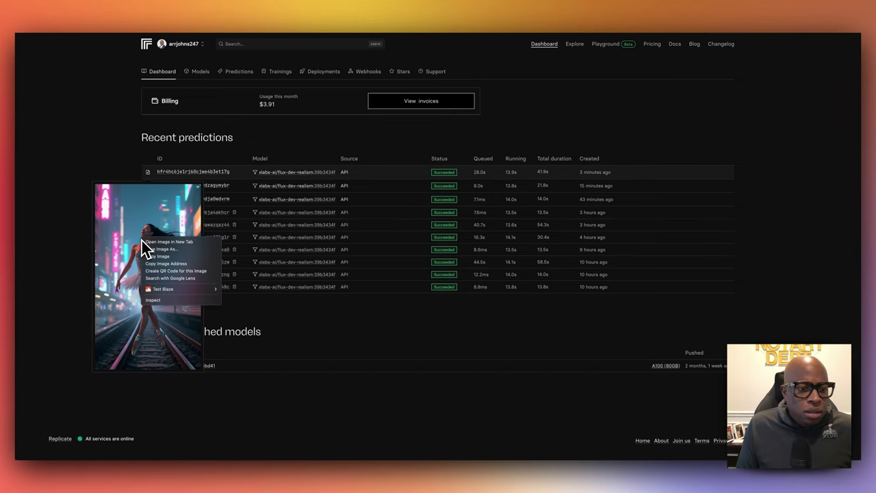
click(153, 242)
click(319, 14)
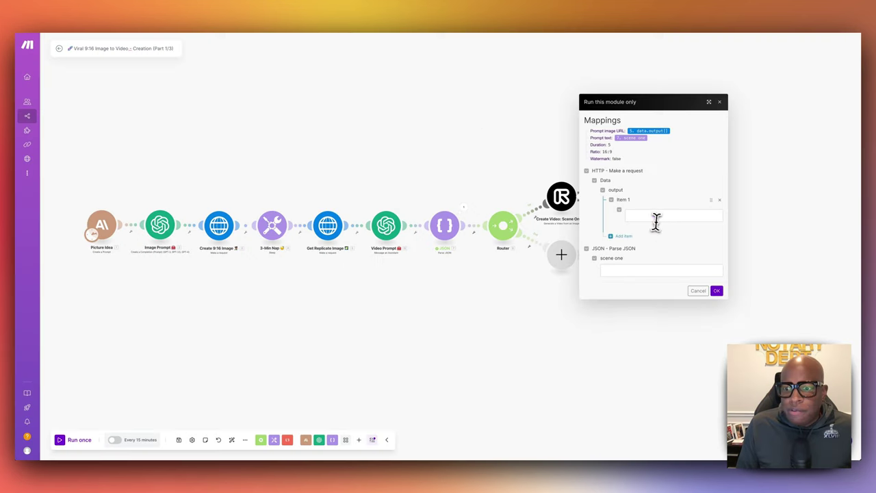
click(646, 217)
key(ctrl+v)
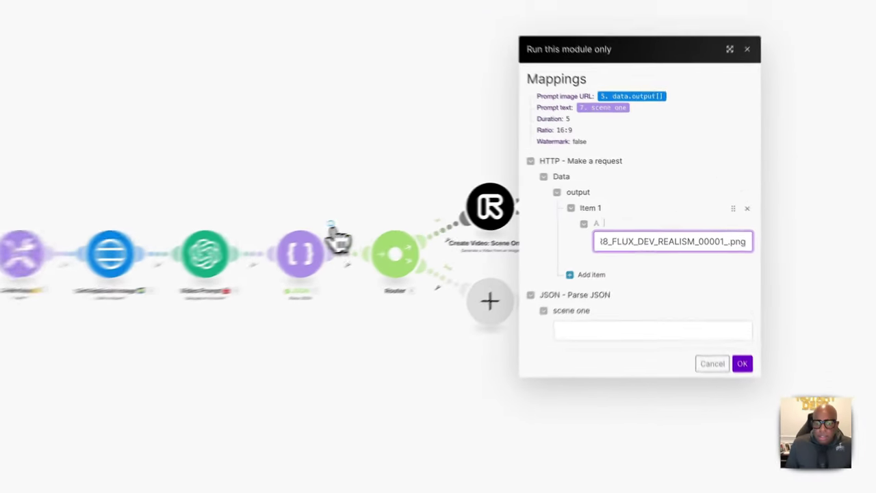
Step: Copy the scene one text from the JSON module's output into the test data and try running the Runway module alone
click(331, 224)
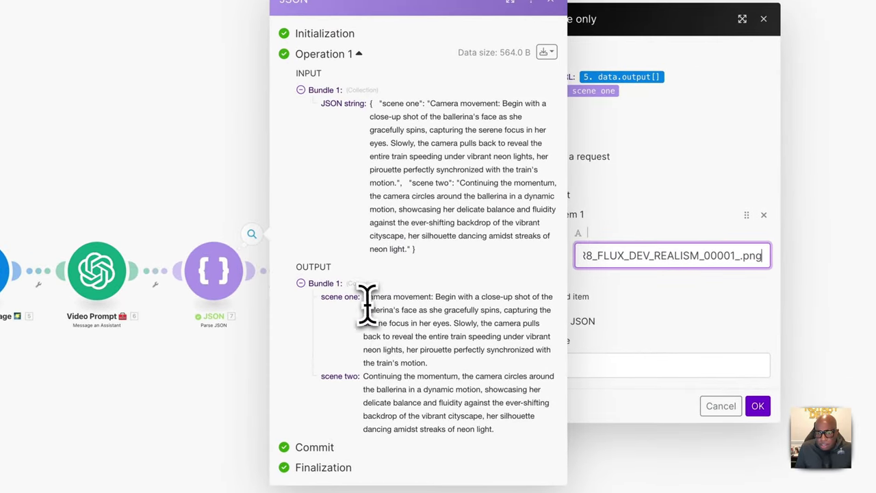
drag(364, 299, 438, 377)
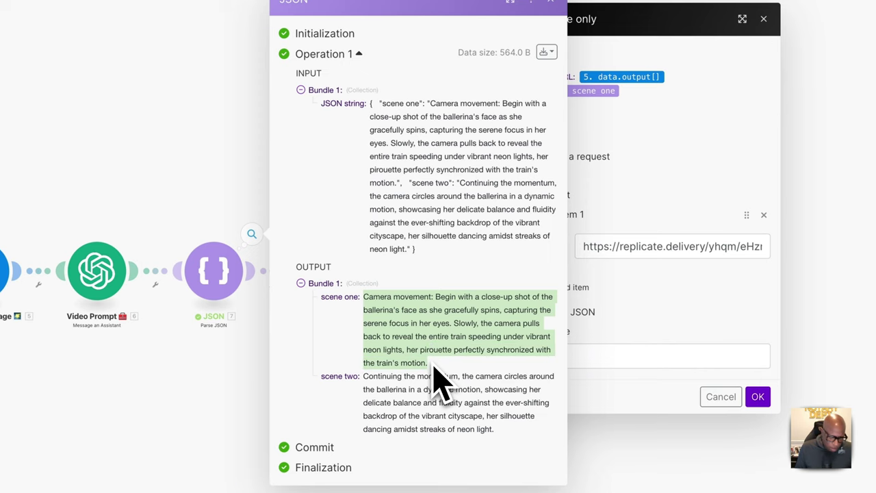
key(ctrl+c)
click(686, 356)
key(ctrl+v)
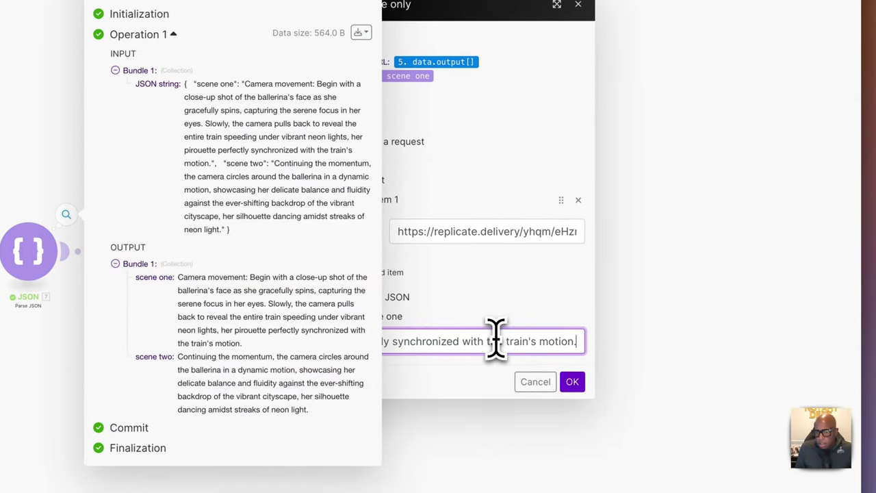
click(573, 381)
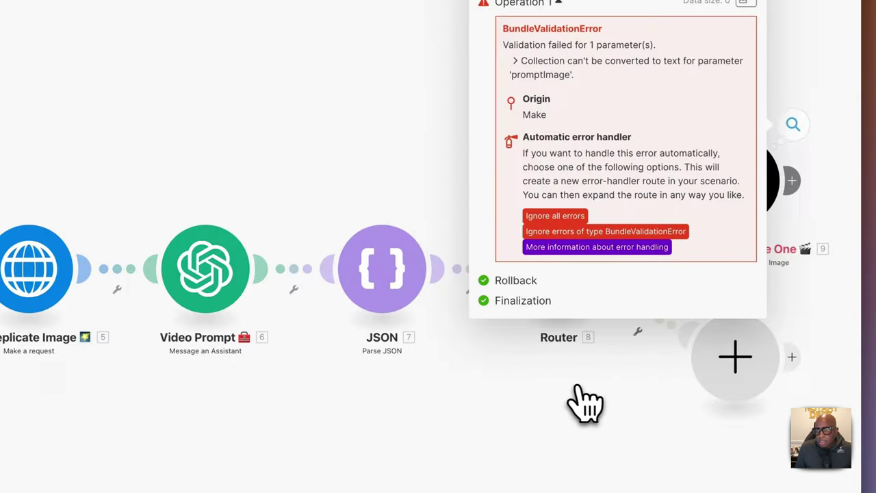
scroll(567, 391, right, 10)
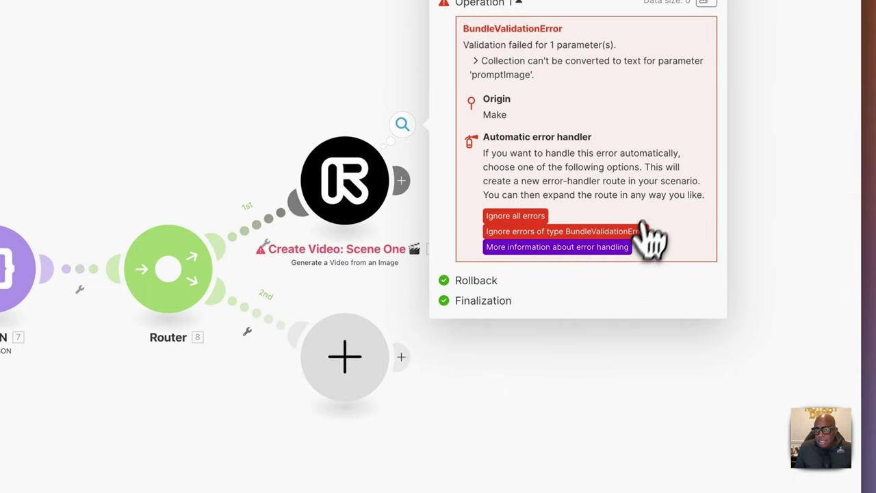
click(710, 51)
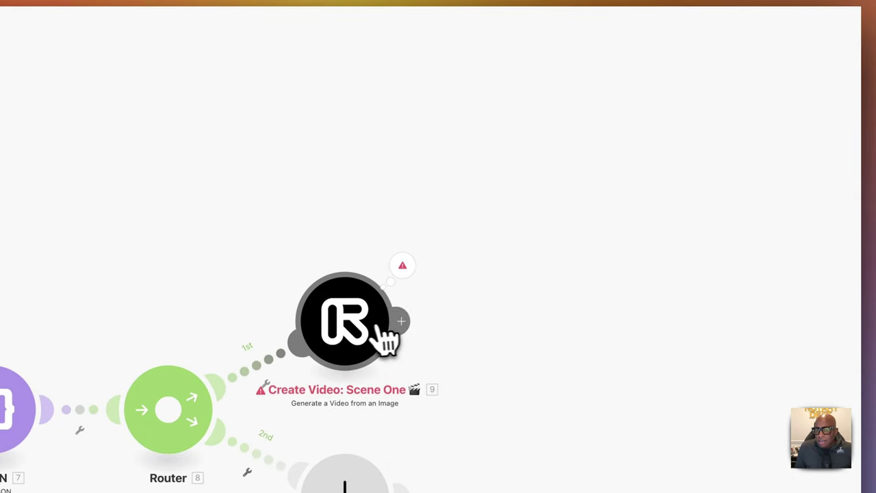
Step: Set the Create Video: Scene One module's duration to 10 seconds and its ratio to 9:16, and save it
click(376, 299)
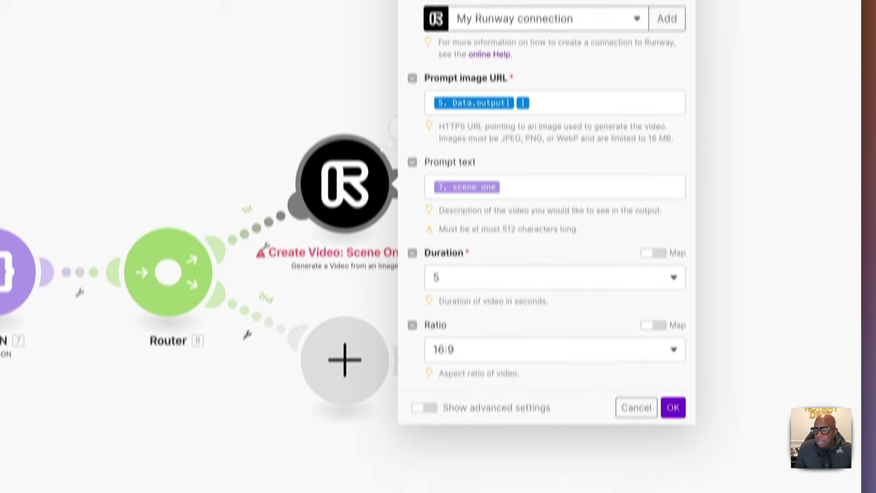
click(681, 236)
click(496, 274)
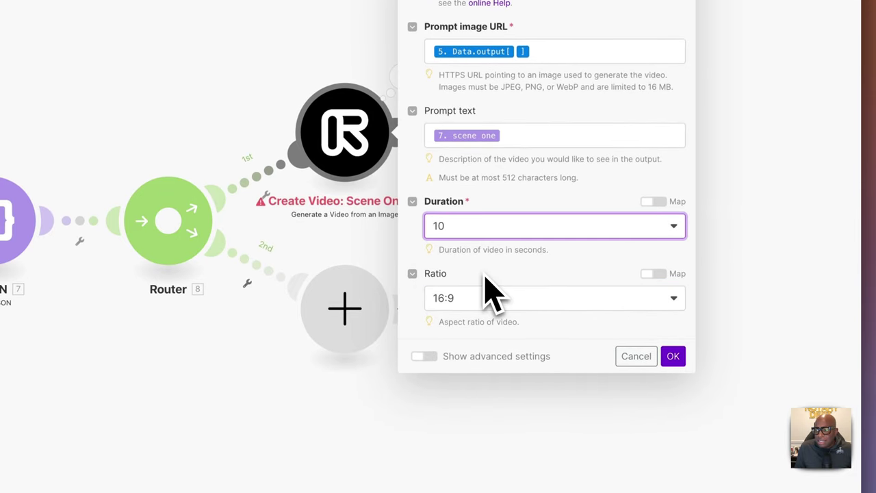
click(633, 301)
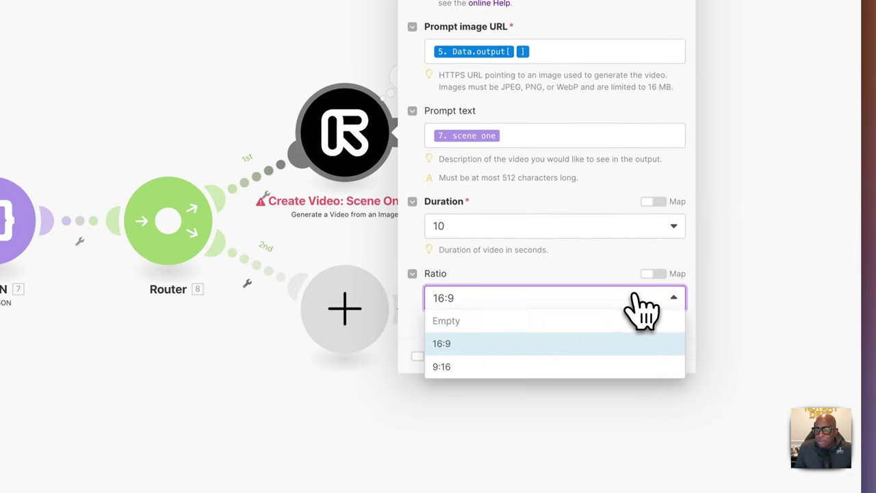
click(445, 367)
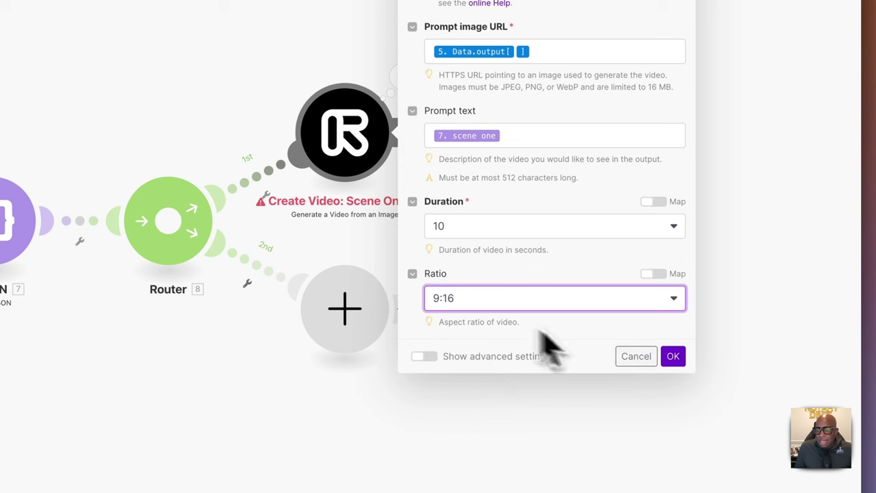
click(673, 356)
Step: Prepare another single-module test of Create Video: Scene One with the copied scene one text and a new output item
right_click(366, 135)
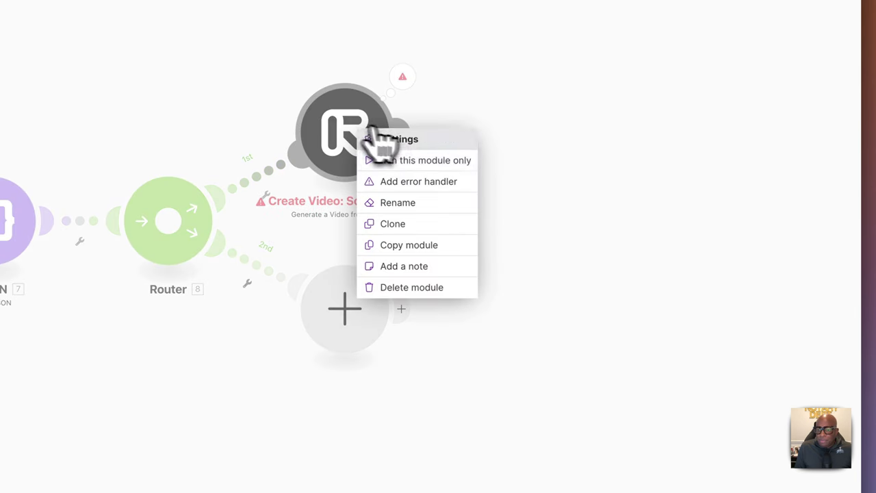
click(375, 139)
click(483, 243)
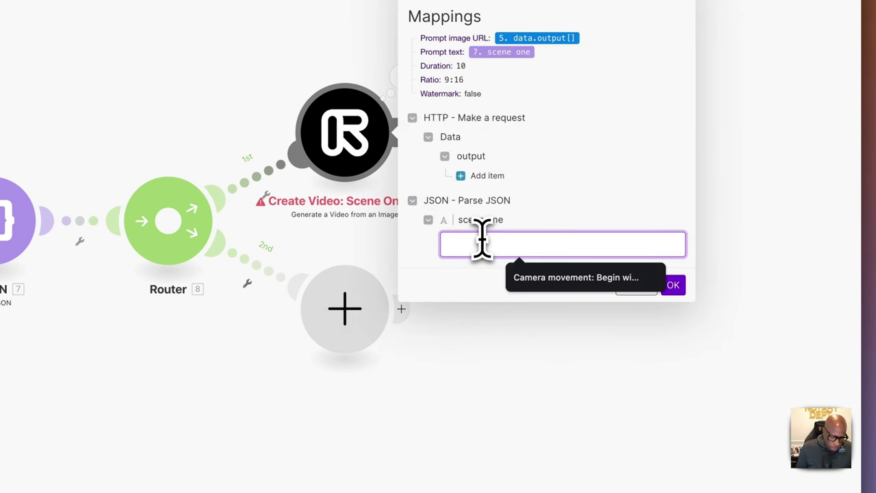
key(ctrl+v)
click(485, 176)
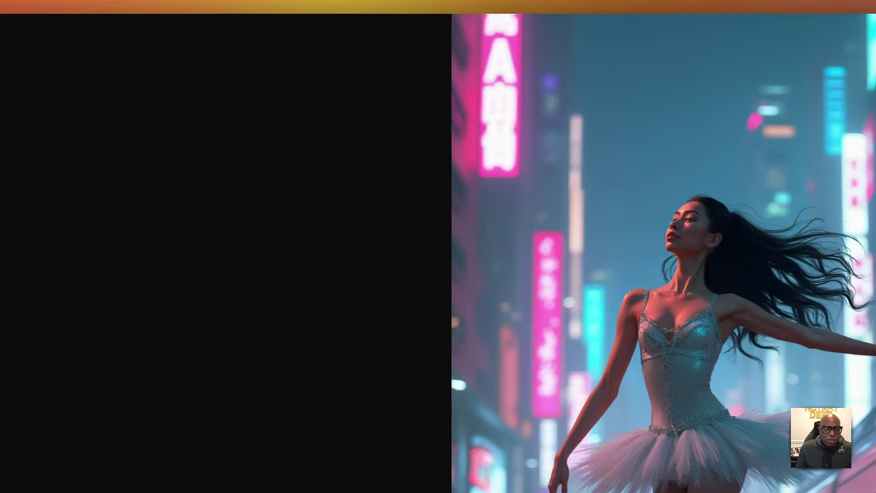
Step: Enter the Replicate image's URL as output Item 1, try running the Runway module alone again, and close the run report
right_click(512, 5)
key(Escape)
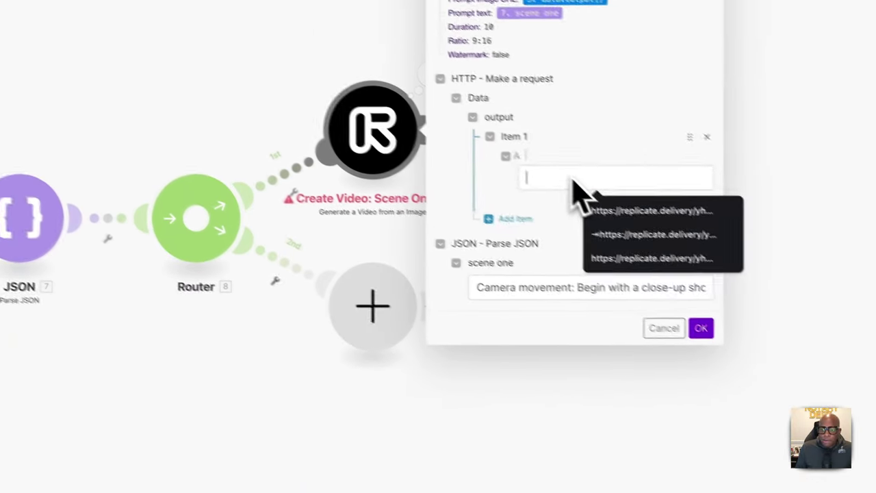
key(ctrl+v)
click(673, 301)
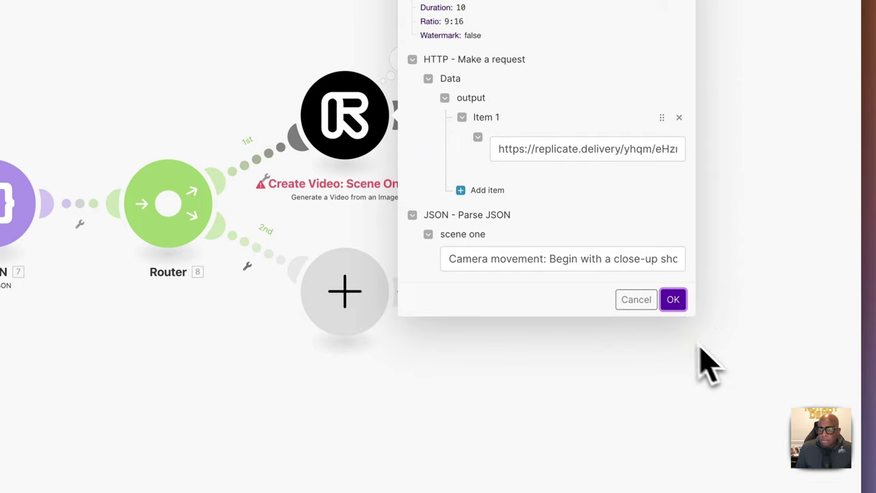
click(673, 300)
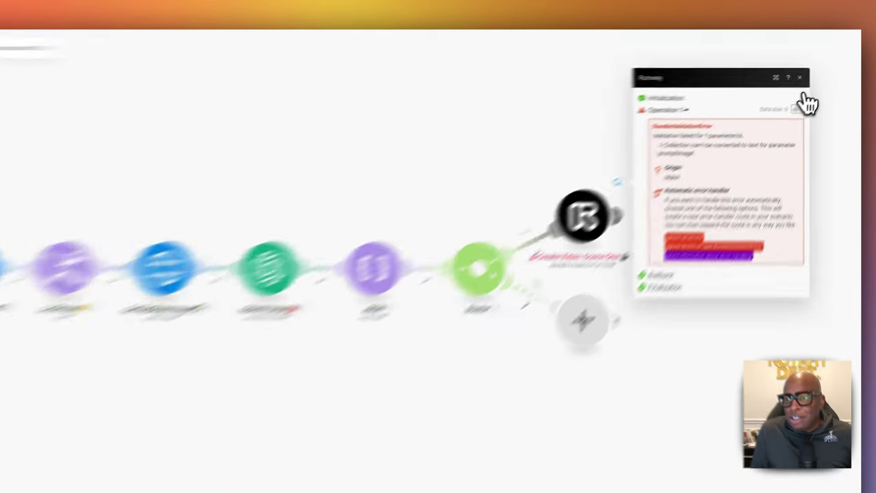
click(809, 73)
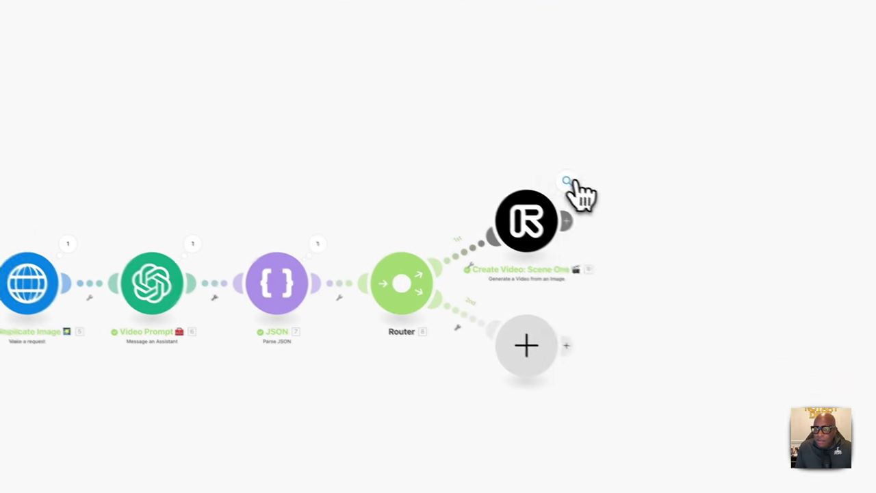
Step: Expand the generated videos in the Runway module's output, open the video's URL, and play the clip
click(760, 271)
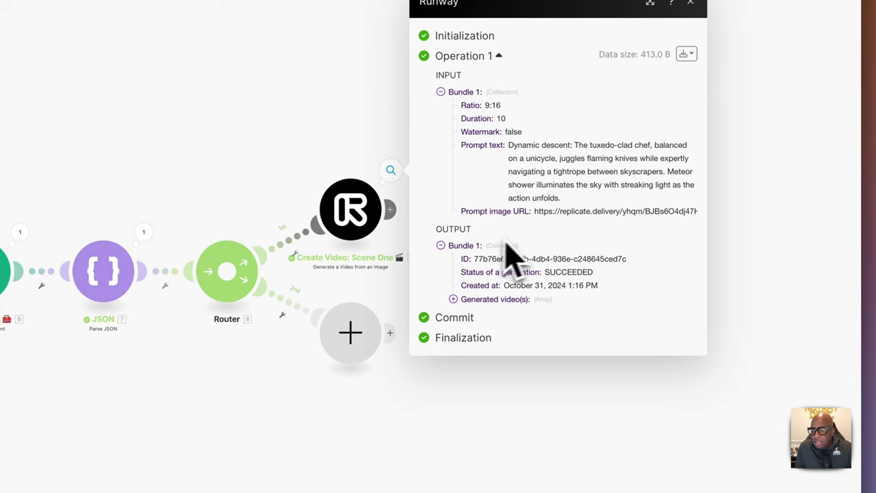
click(455, 298)
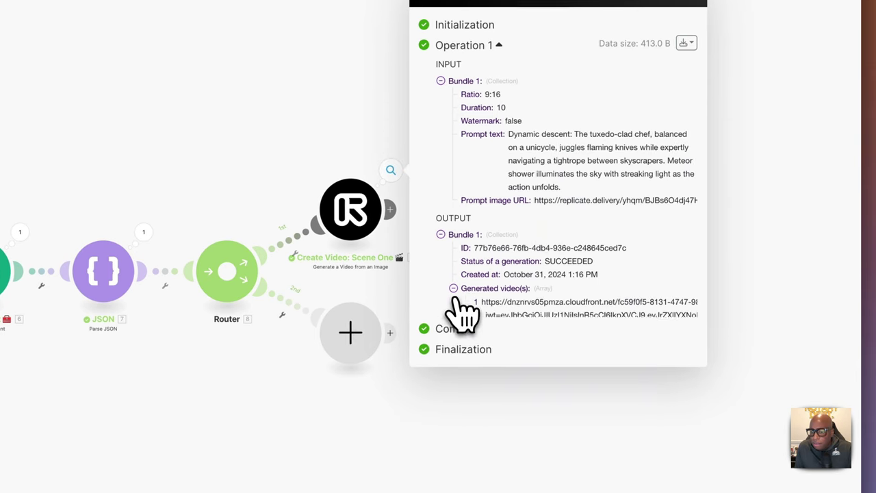
drag(482, 296, 599, 349)
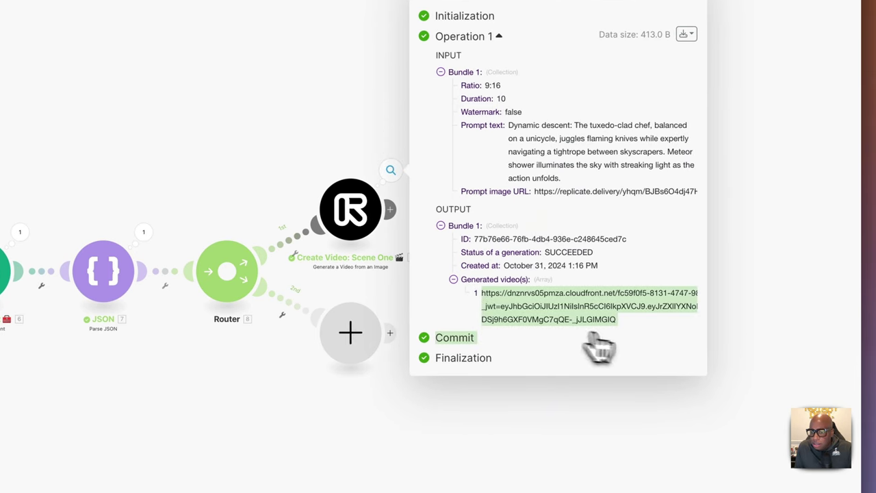
right_click(574, 309)
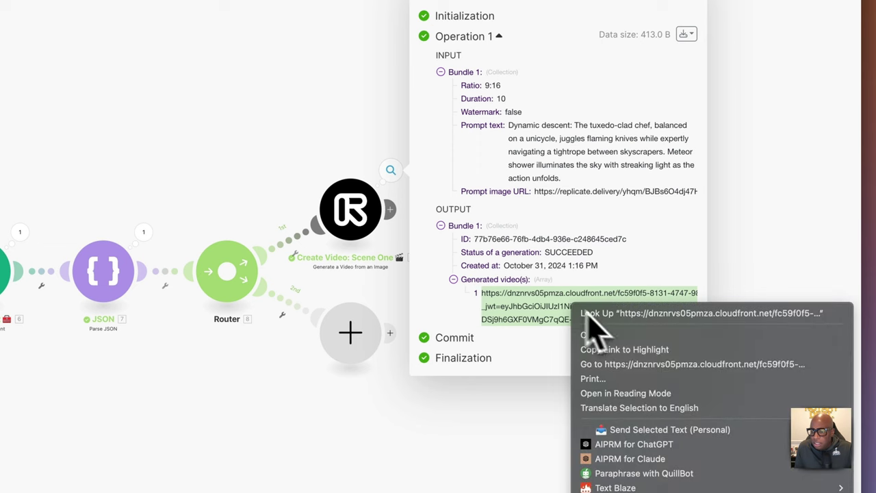
click(627, 364)
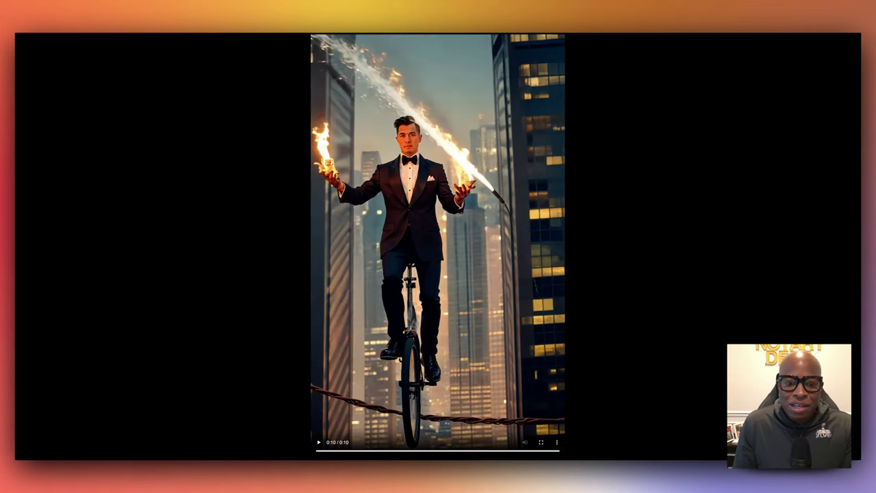
click(319, 443)
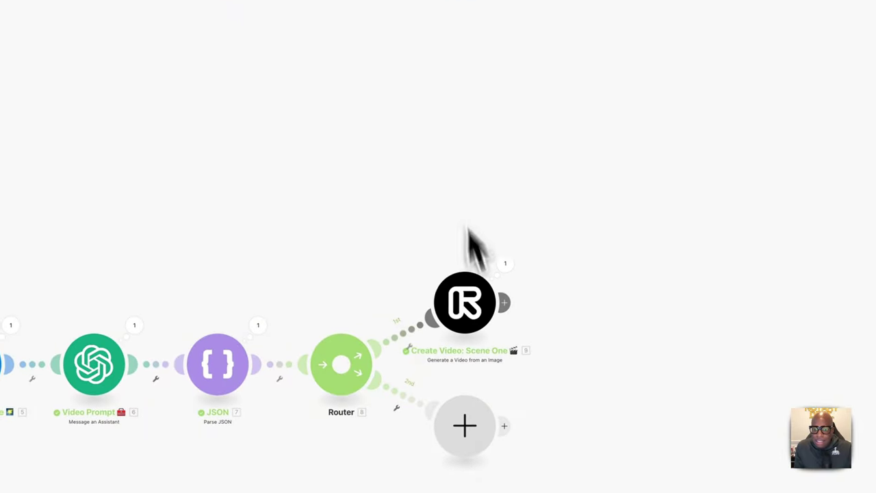
Step: Review the scene one and scene two prompts in the JSON module's run output and close it
click(257, 323)
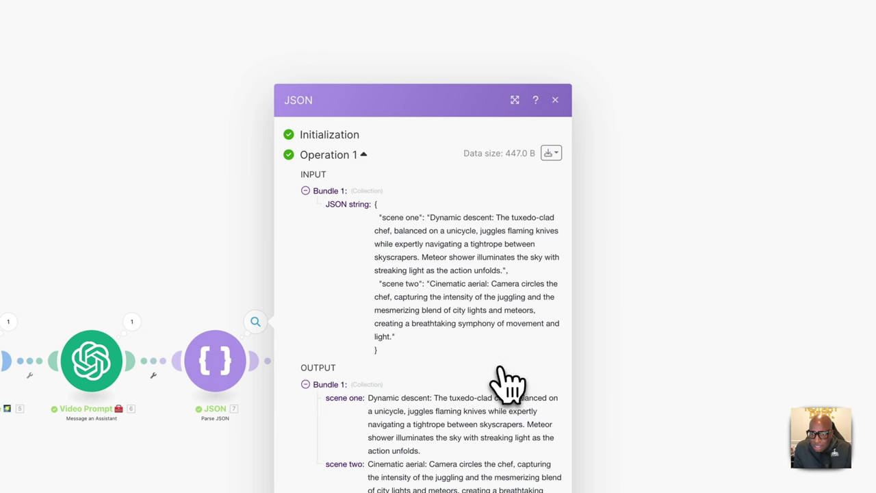
click(555, 100)
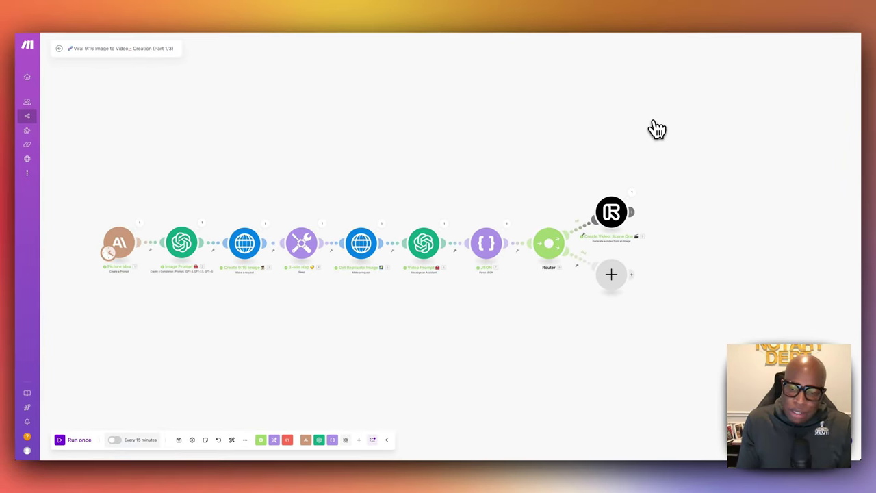
scroll(612, 172, right, 3)
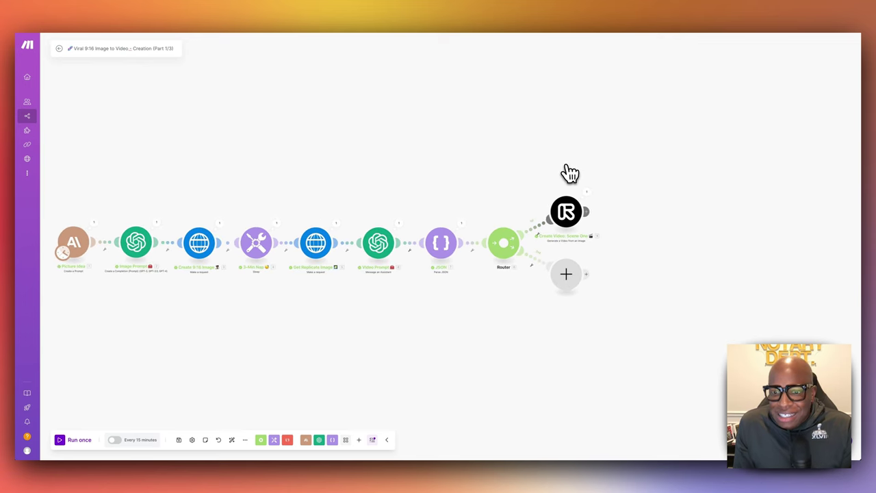
scroll(609, 182, right, 1)
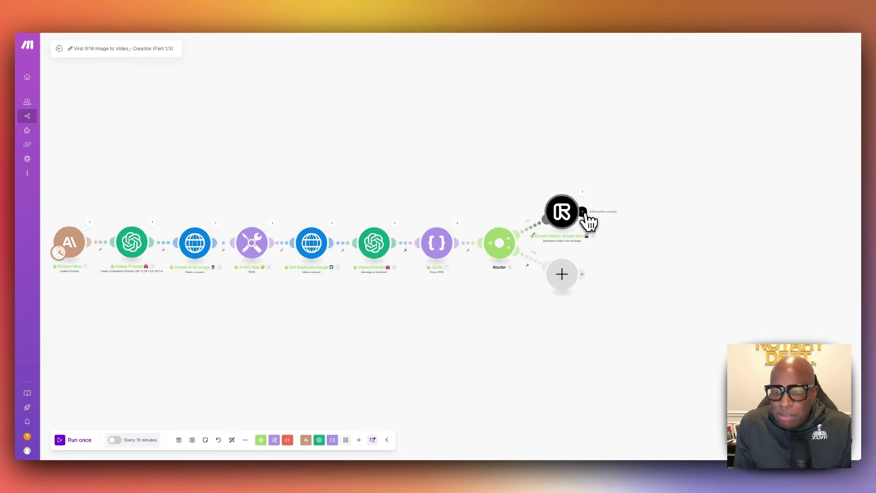
Step: Add a Cloudinary Upload a Resource module after Create Video: Scene One on the router's first branch
scroll(597, 220, right, 2)
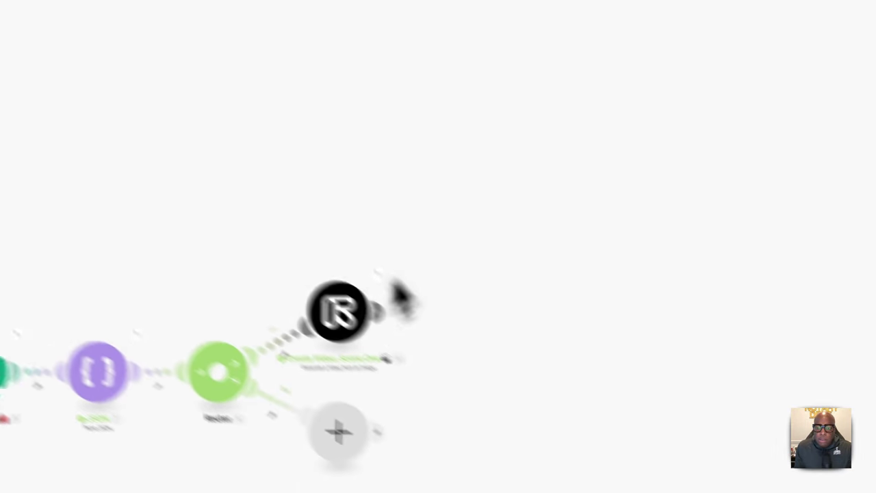
click(335, 243)
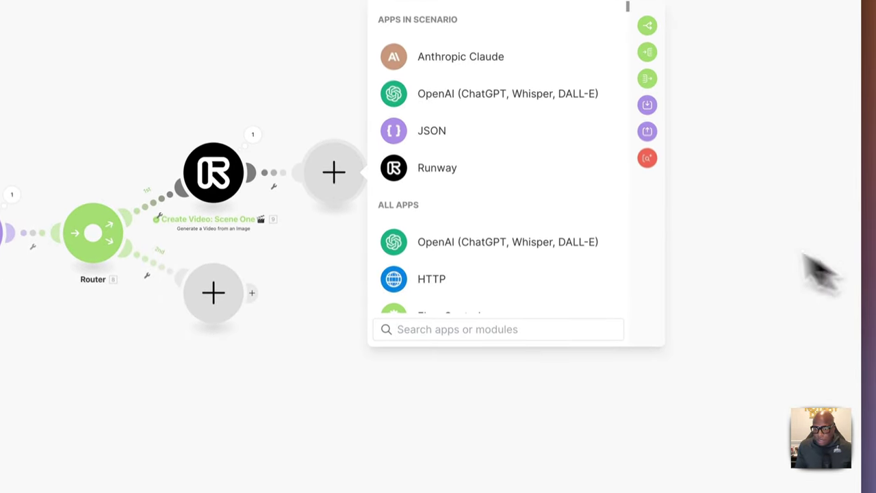
click(515, 340)
text(cloudinary)
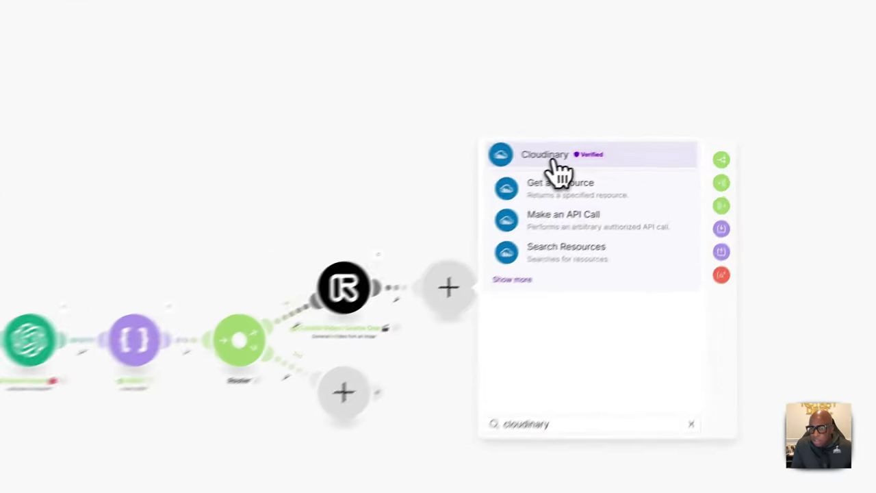
click(556, 164)
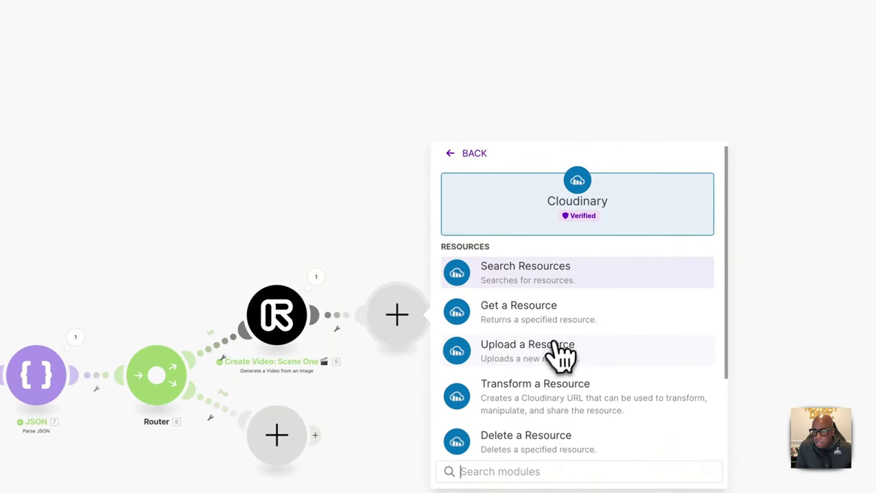
click(561, 356)
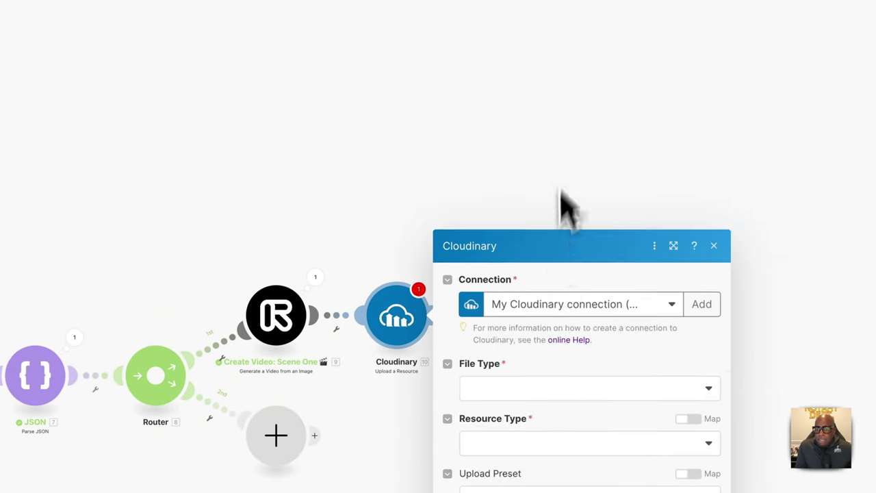
Step: Set the Cloudinary file type to URL Where The File Stored and map File to the Runway module's generated video item
click(611, 130)
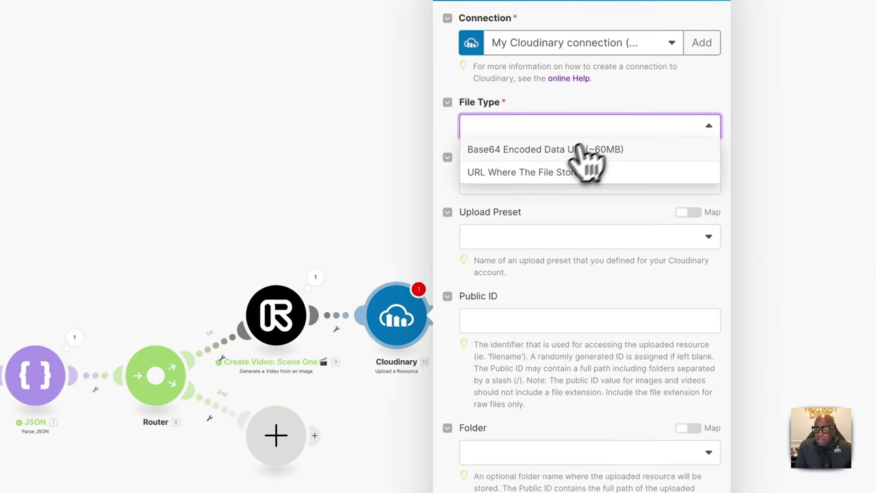
click(541, 172)
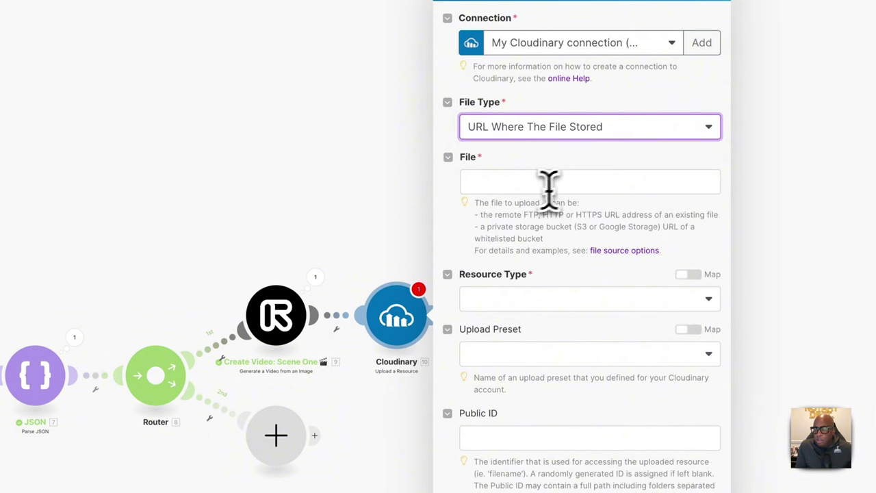
click(525, 182)
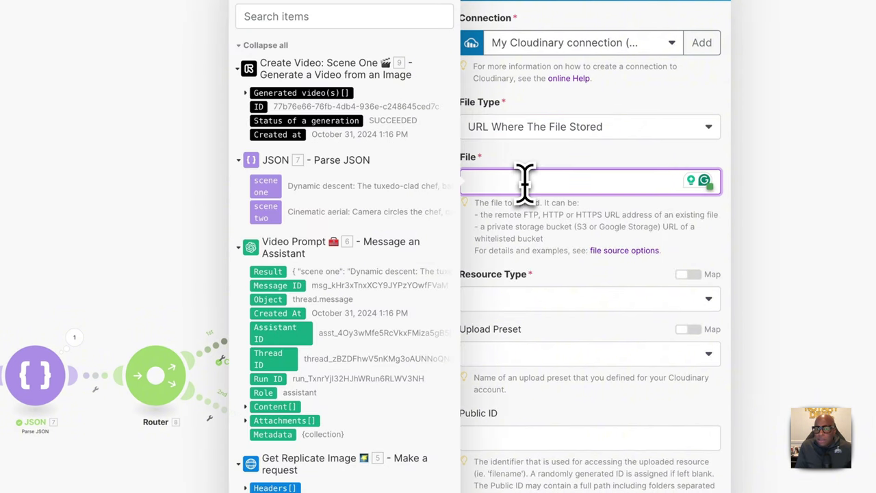
click(246, 93)
click(272, 107)
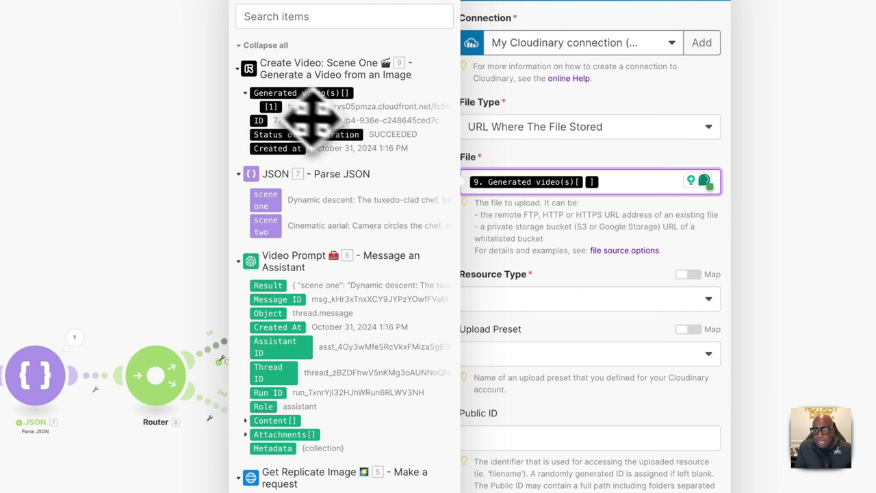
Step: Set the Cloudinary resource type to video and the folder to vertical_videos, and save the module
click(608, 300)
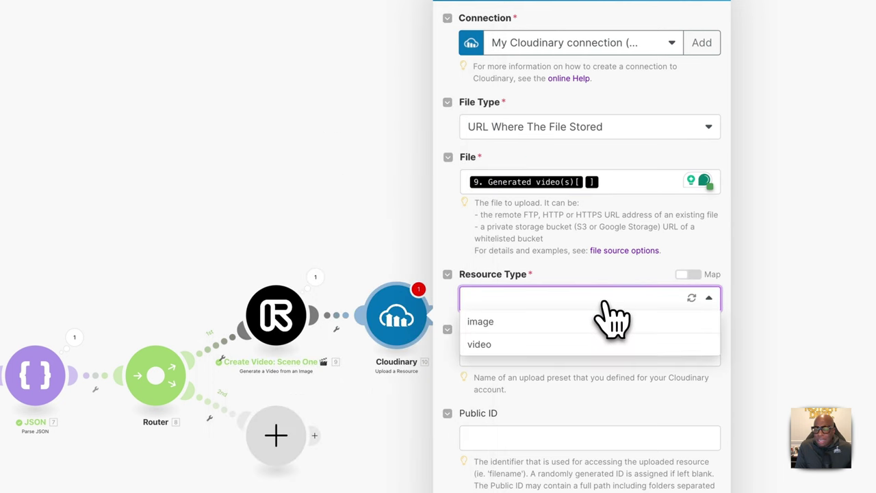
click(540, 346)
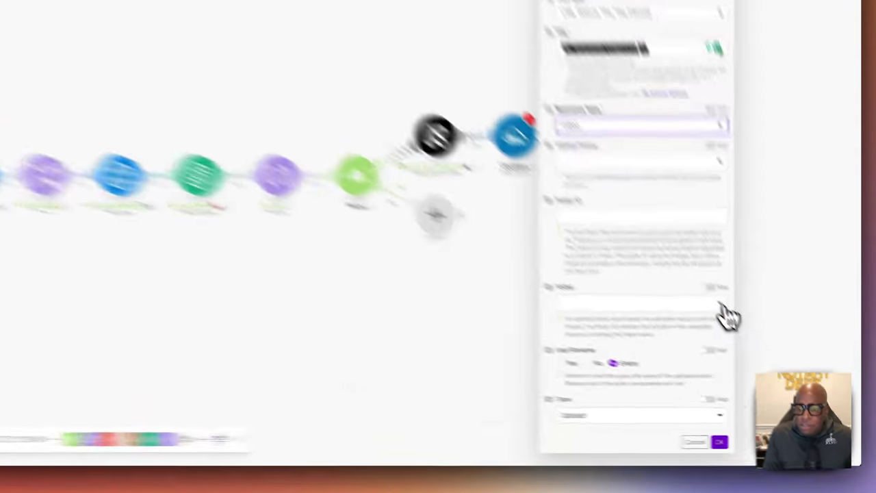
click(746, 335)
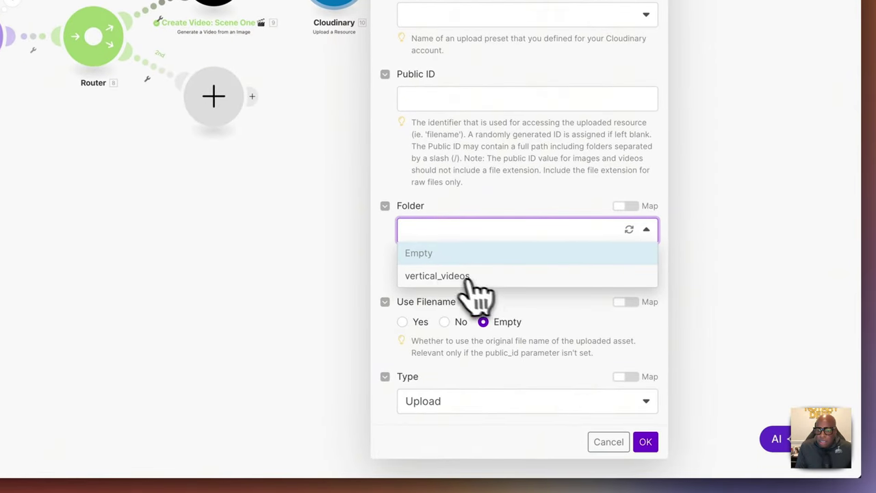
click(432, 278)
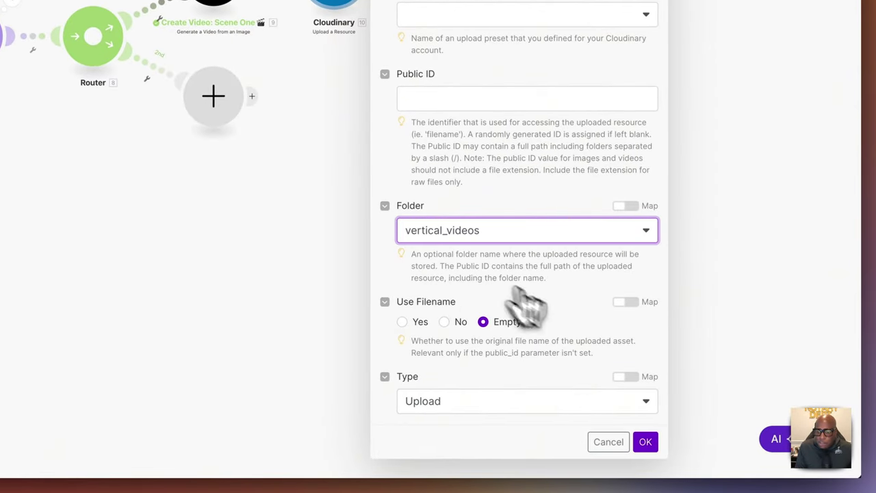
click(651, 442)
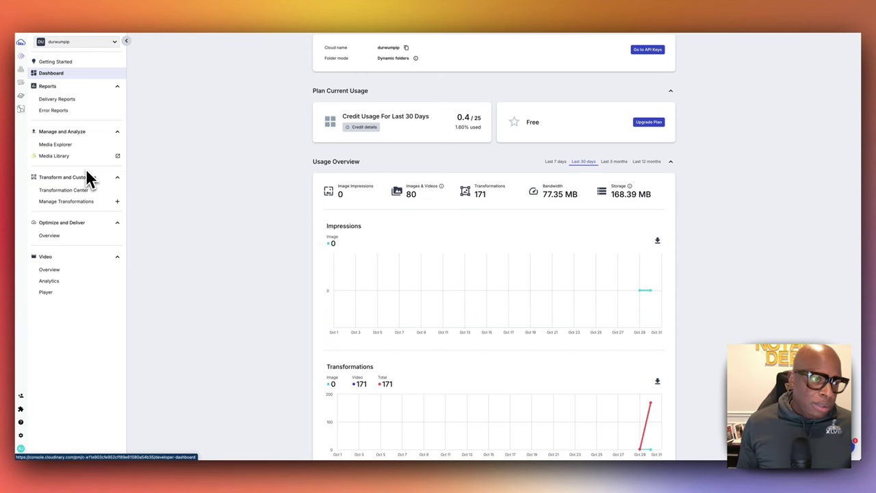
Step: Switch to the Cloudinary console and look through the assets in the Media Library
click(59, 159)
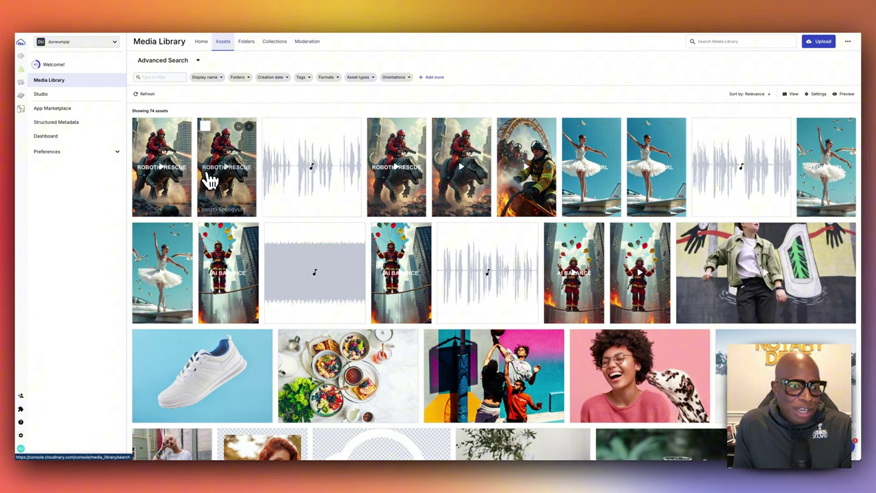
scroll(562, 316, down, 10)
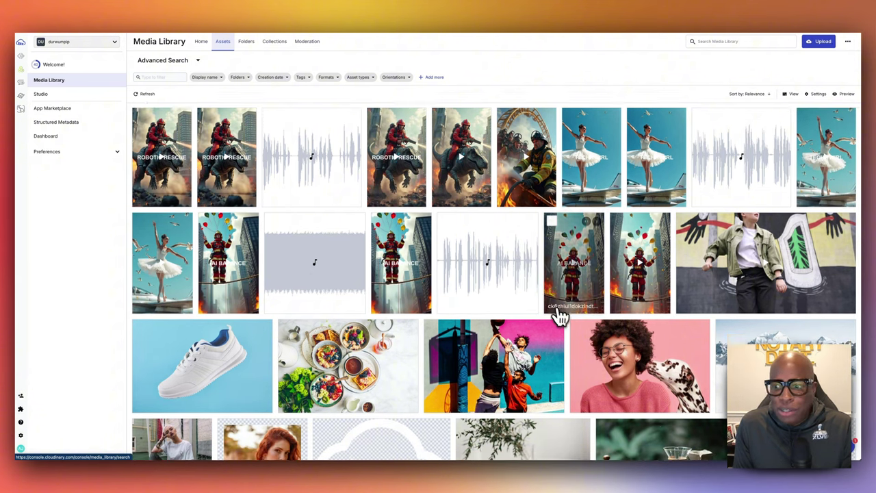
scroll(572, 313, up, 10)
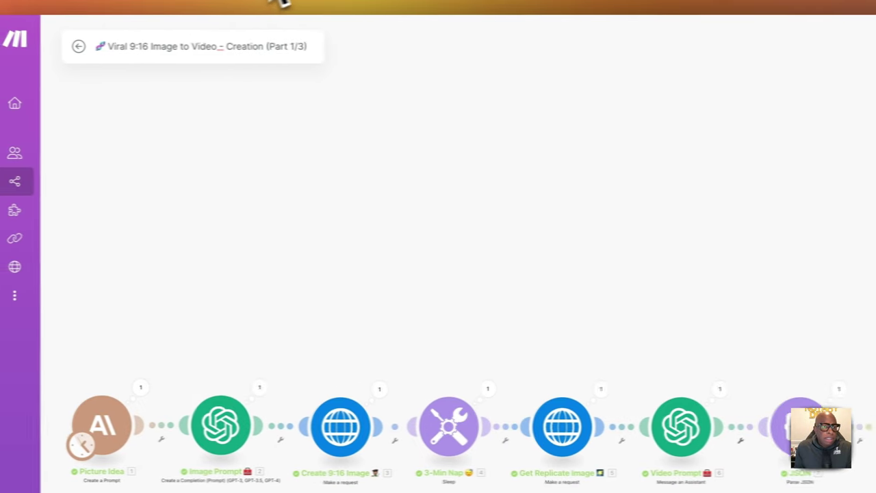
Step: Back in Make, copy the generated video's URL from the run output of Create Video: Scene One
click(312, 170)
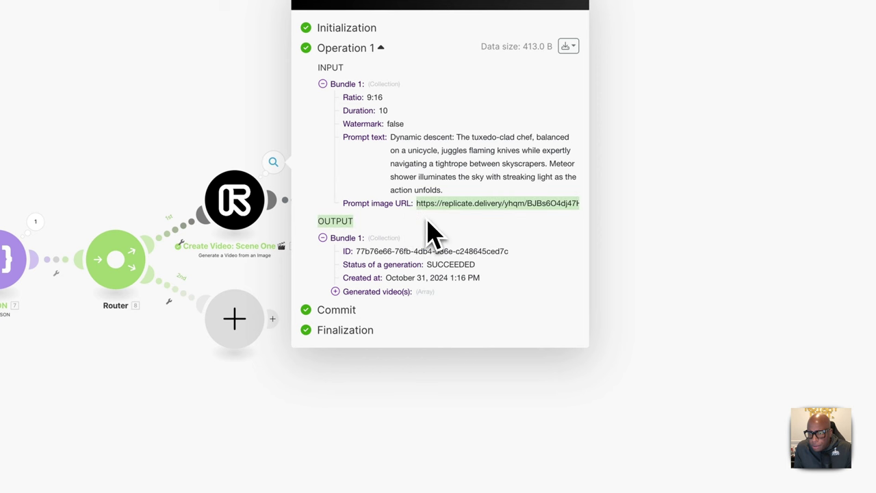
drag(491, 206, 587, 248)
click(472, 274)
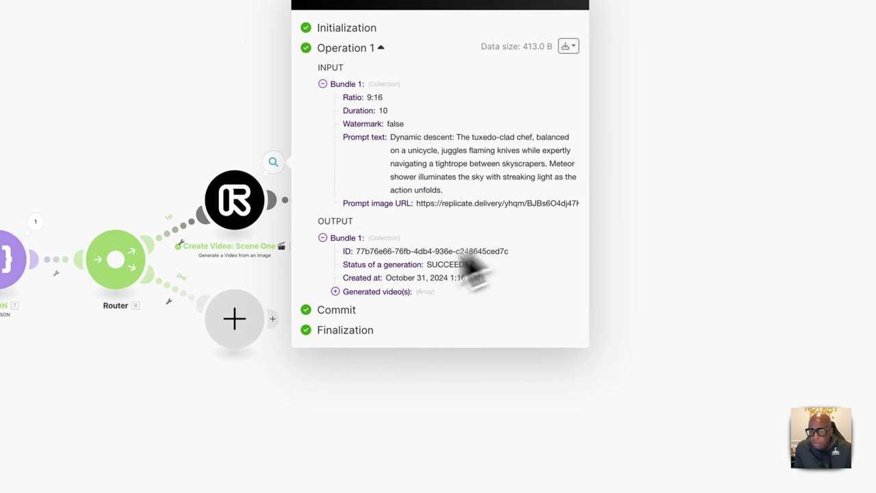
click(335, 292)
triple_click(364, 287)
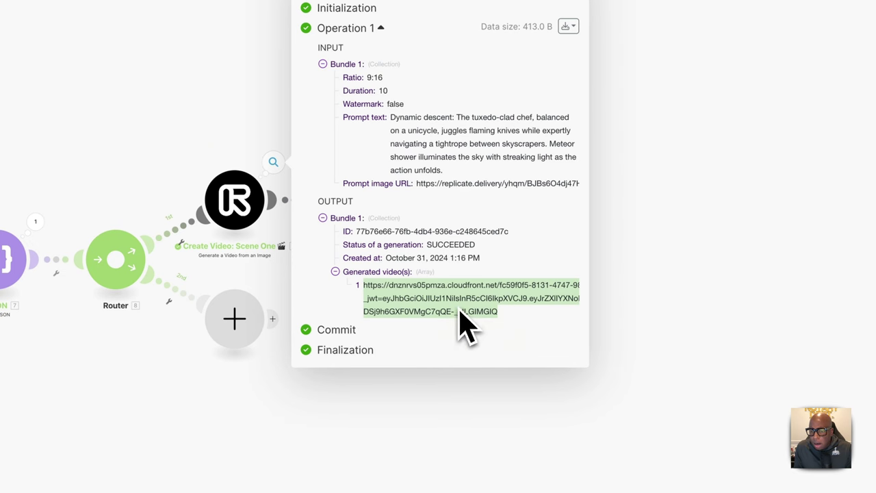
right_click(460, 313)
click(475, 332)
click(268, 288)
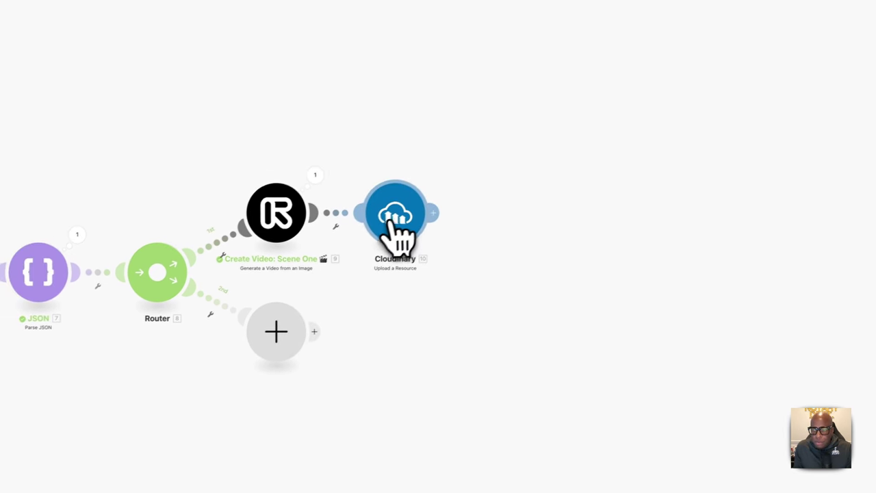
Step: Rename the Cloudinary module as Upload Video
right_click(395, 229)
click(465, 290)
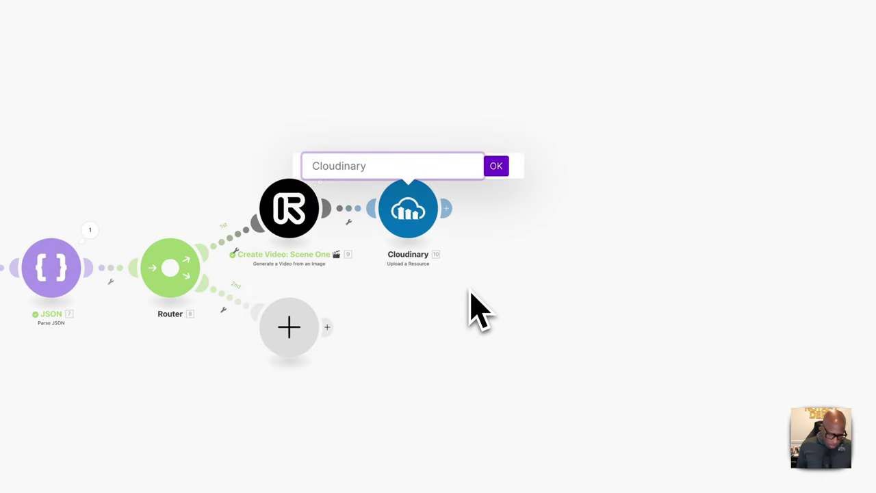
text(Upload to)
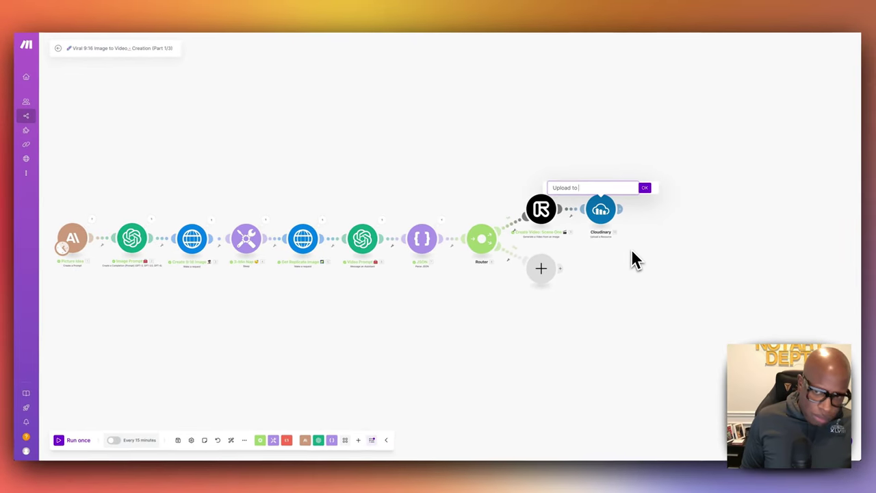
key(BackSpace)
key(BackSpace)
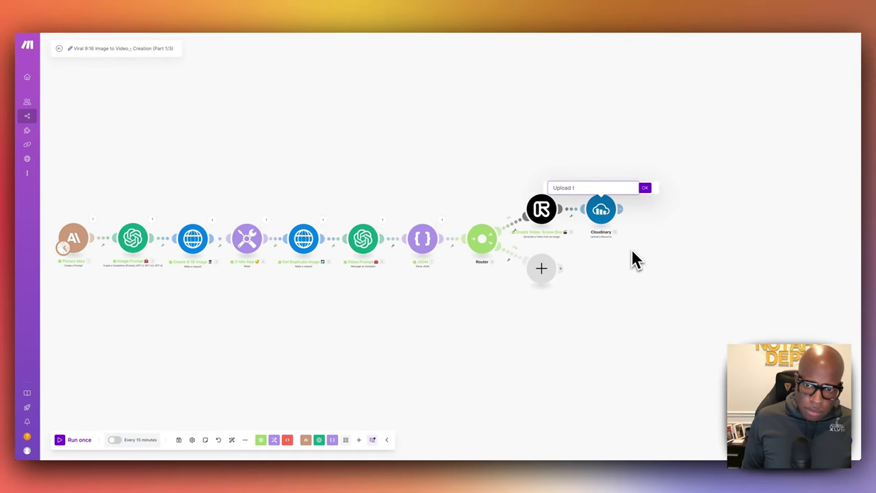
text(Video)
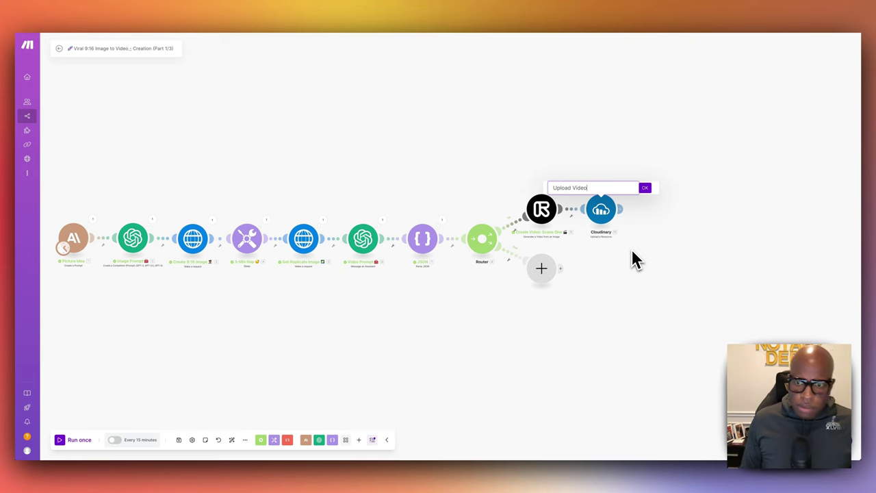
click(645, 188)
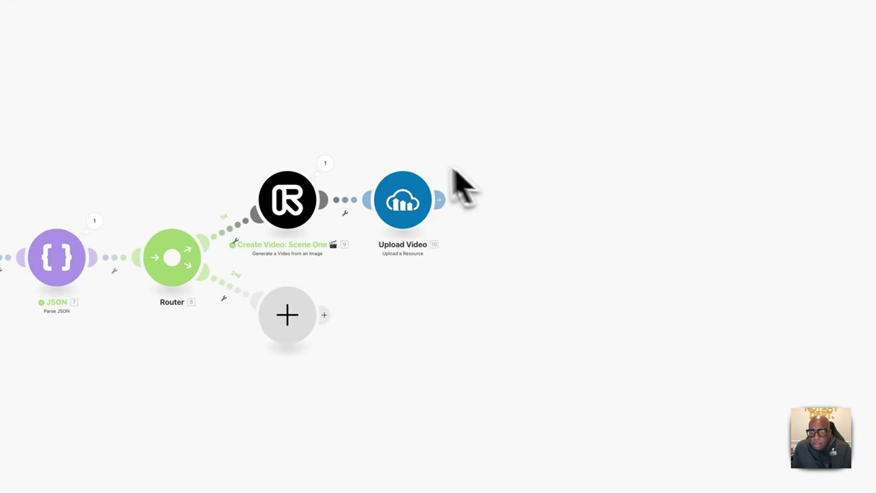
Step: Run the Upload Video module alone with the copied video URL as Generated video(s) Item 1
right_click(406, 191)
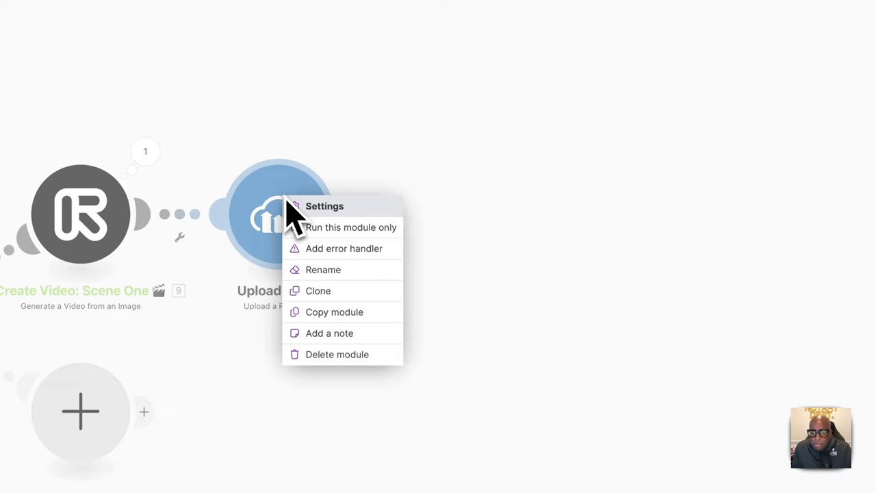
click(272, 182)
right_click(281, 208)
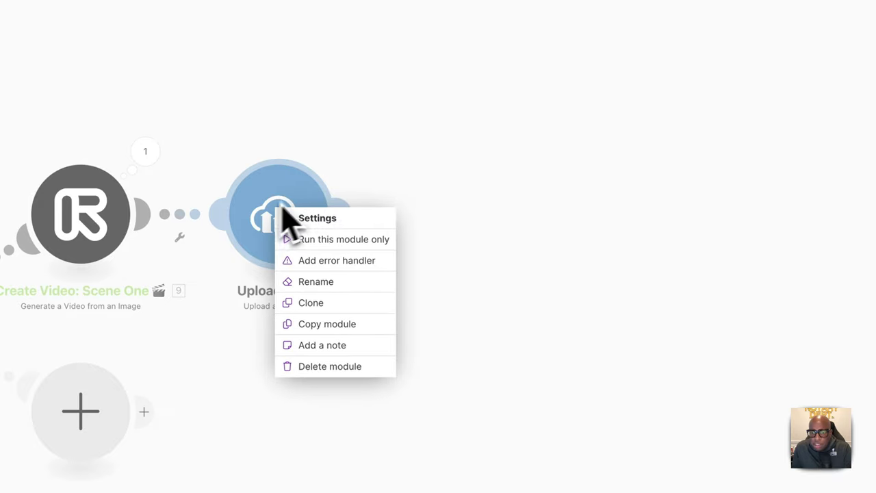
click(330, 237)
click(403, 291)
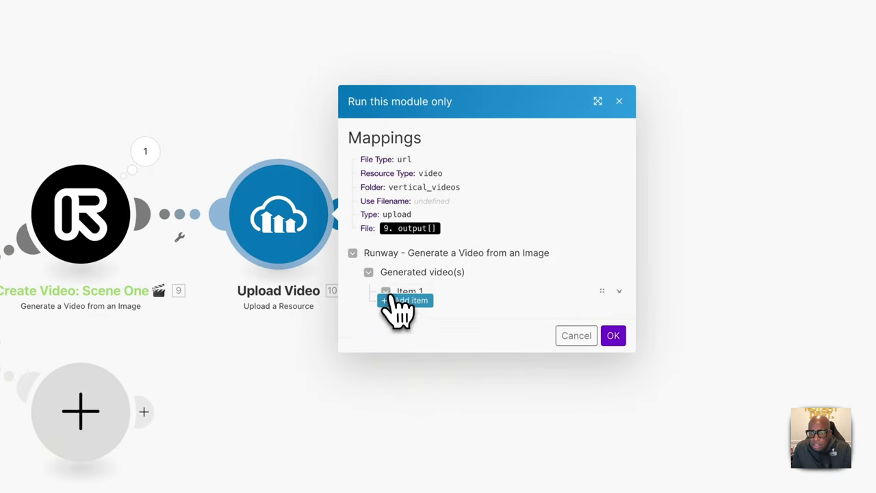
click(413, 288)
right_click(414, 286)
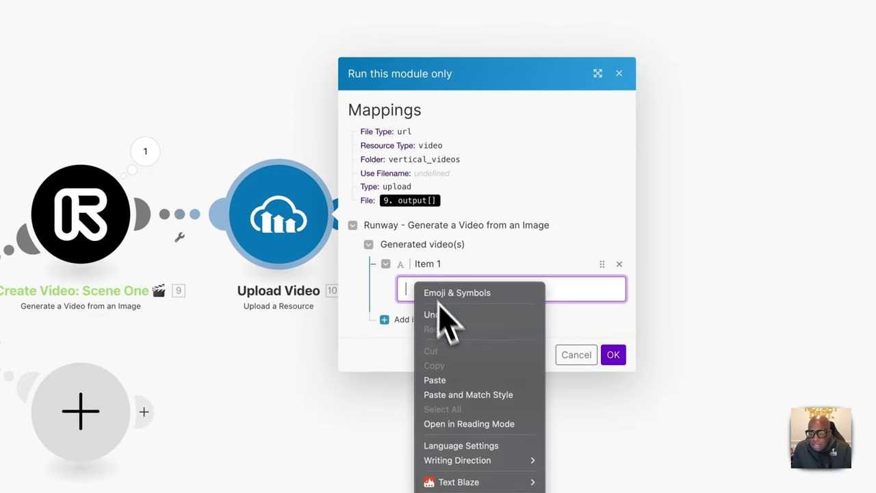
click(449, 382)
click(607, 358)
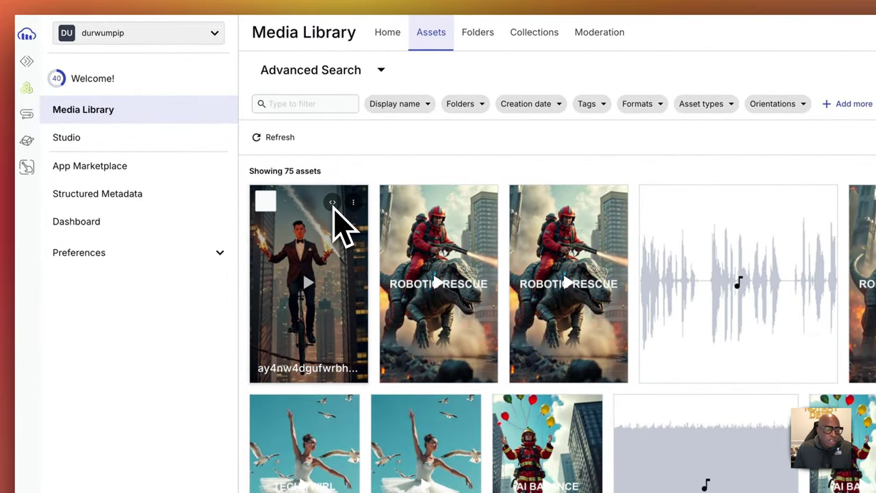
Step: Open the uploaded unicycle chef video in the Cloudinary Media Library and examine its public ID in the summary
click(377, 228)
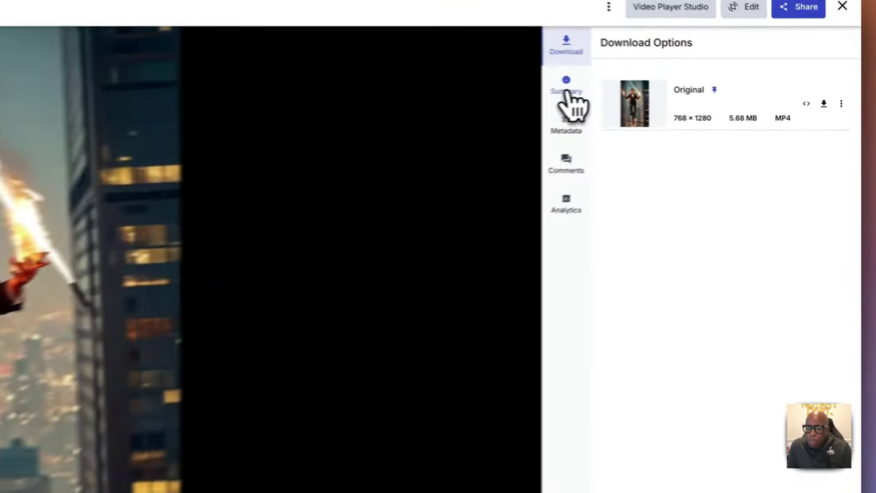
click(568, 96)
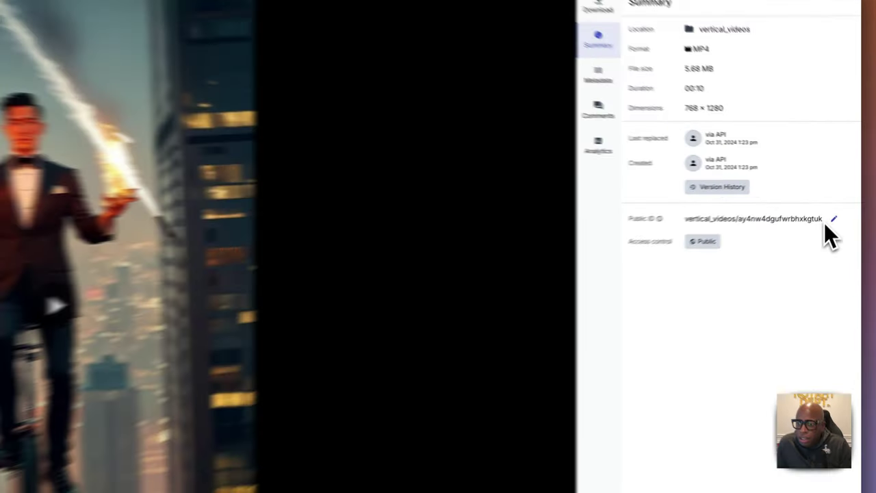
drag(836, 203, 750, 203)
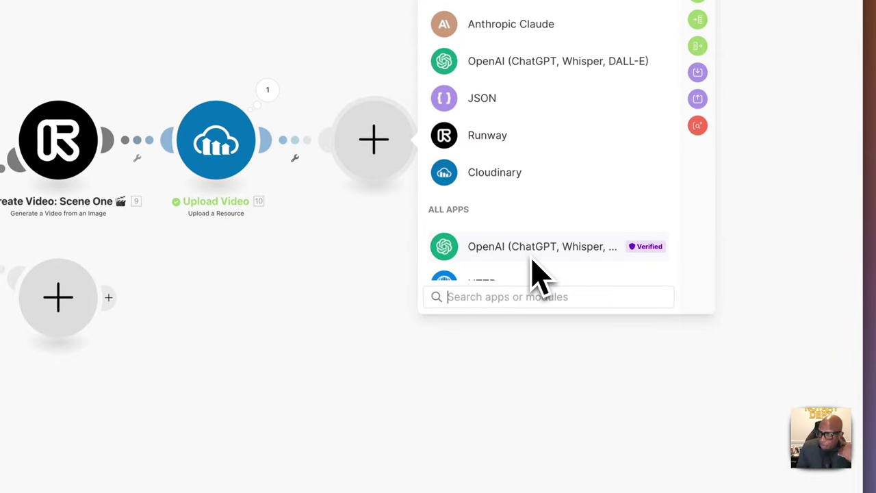
Step: Add a Set variable module after Upload Video that stores its Public ID as scene_one_publicID
text(vari)
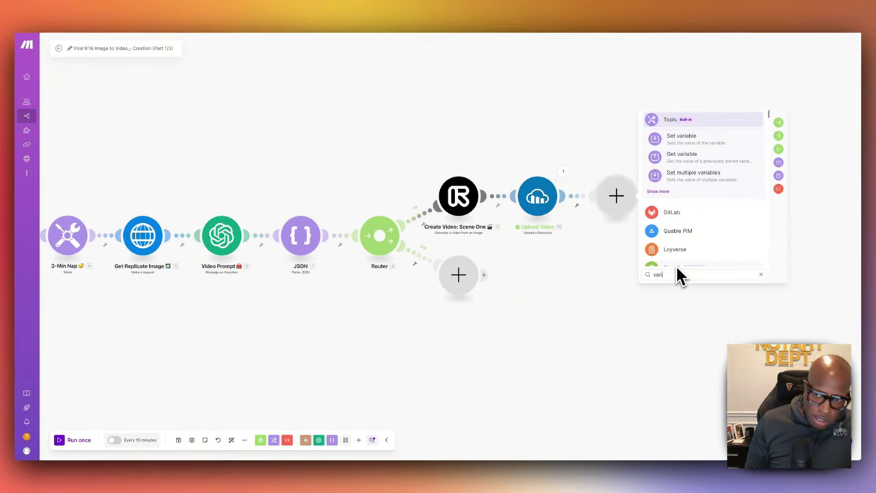
text(a)
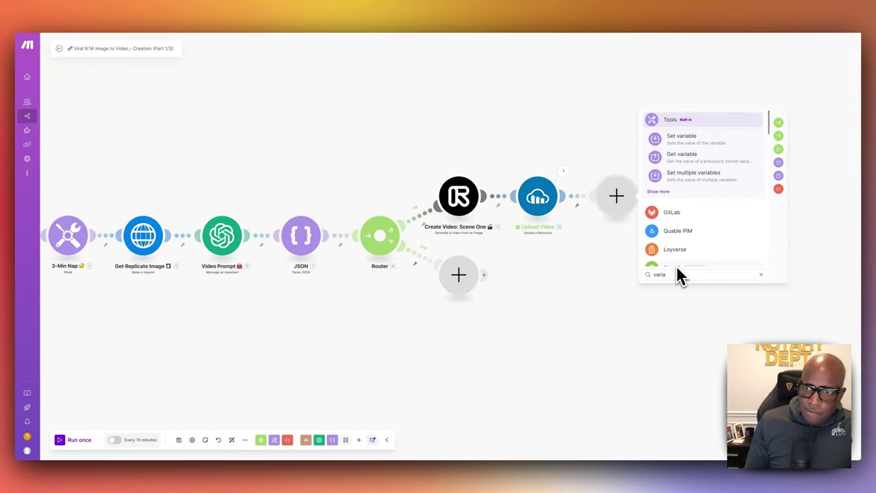
click(694, 143)
click(503, 285)
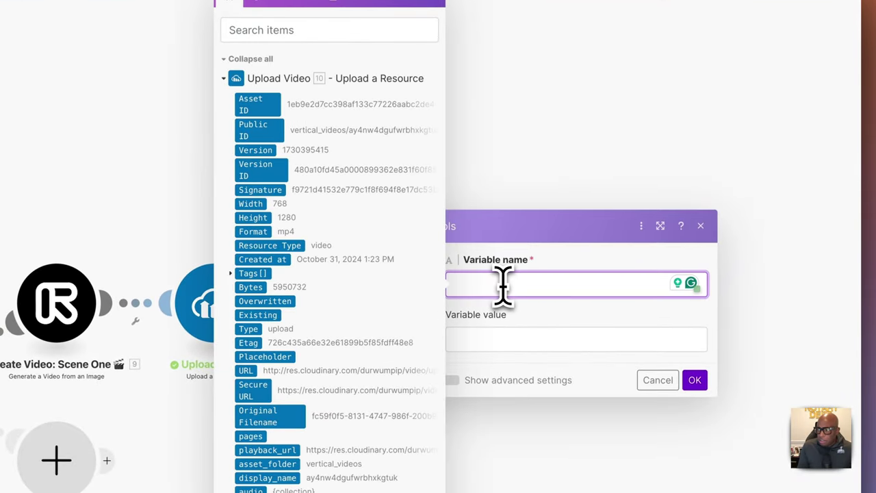
text(scene_one_publicID)
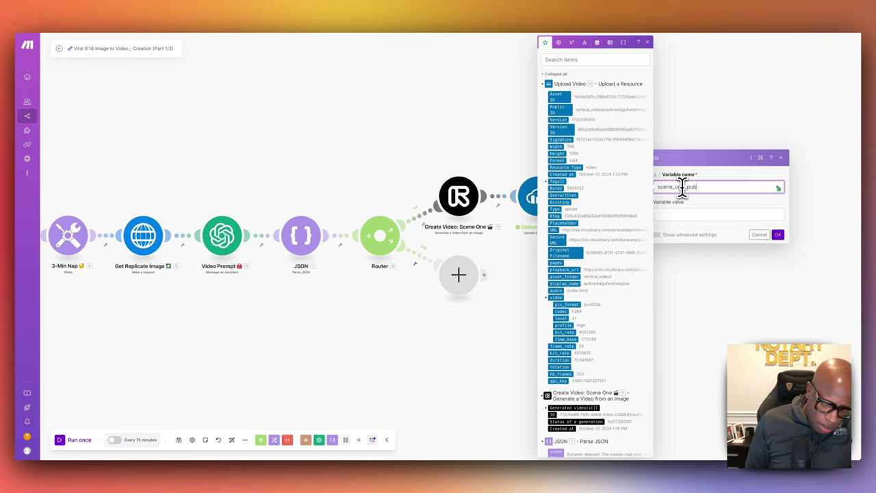
click(715, 214)
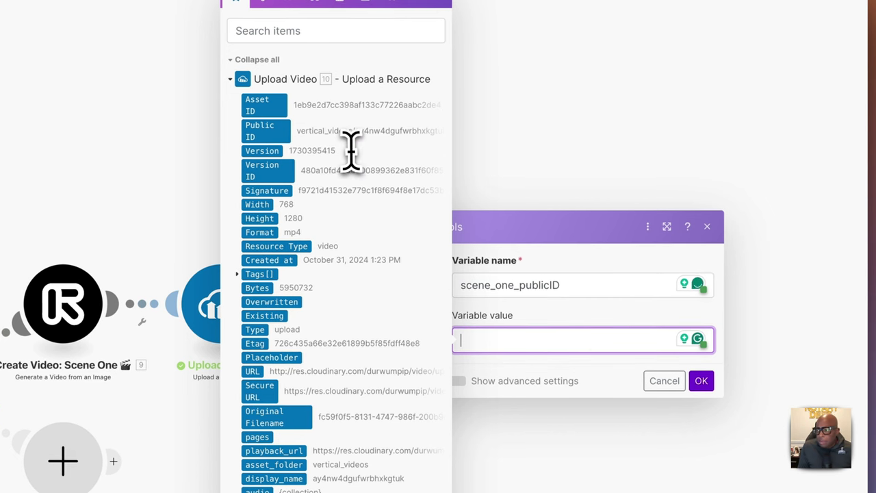
click(269, 135)
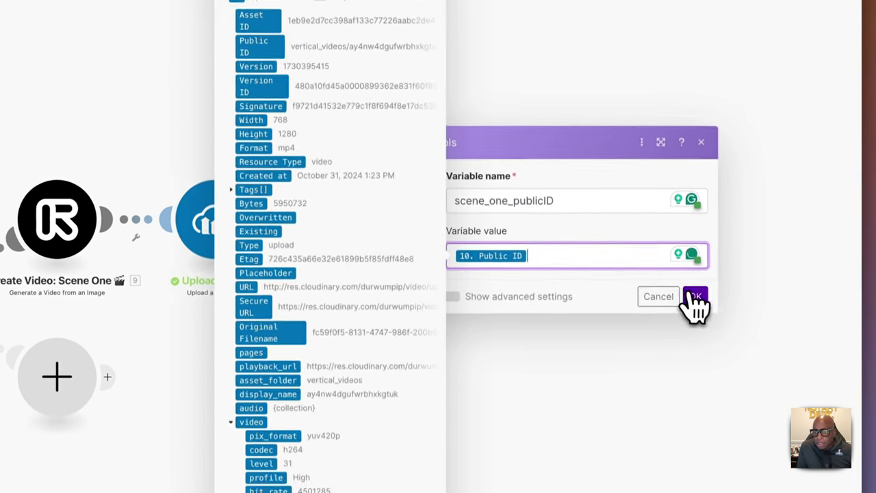
click(695, 298)
scroll(700, 307, right, 5)
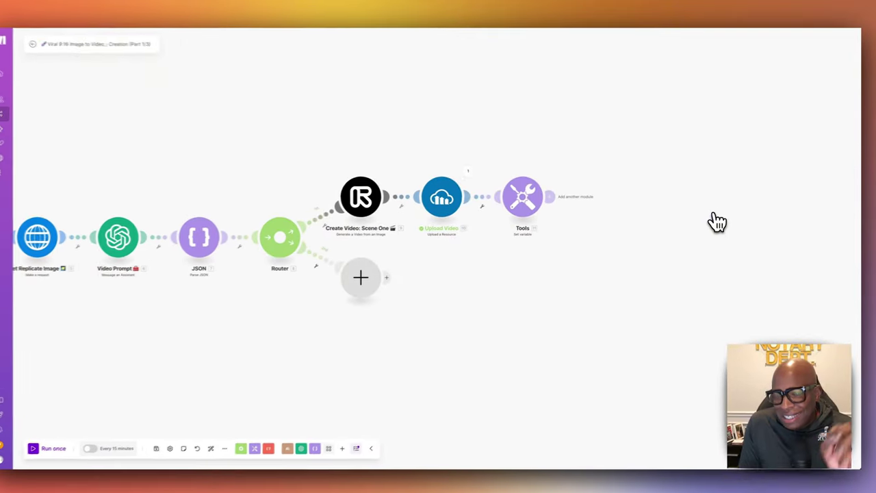
Step: Switch to Cloudinary and highlight the uploaded video's public ID in the summary to examine its folder and slash format
click(556, 198)
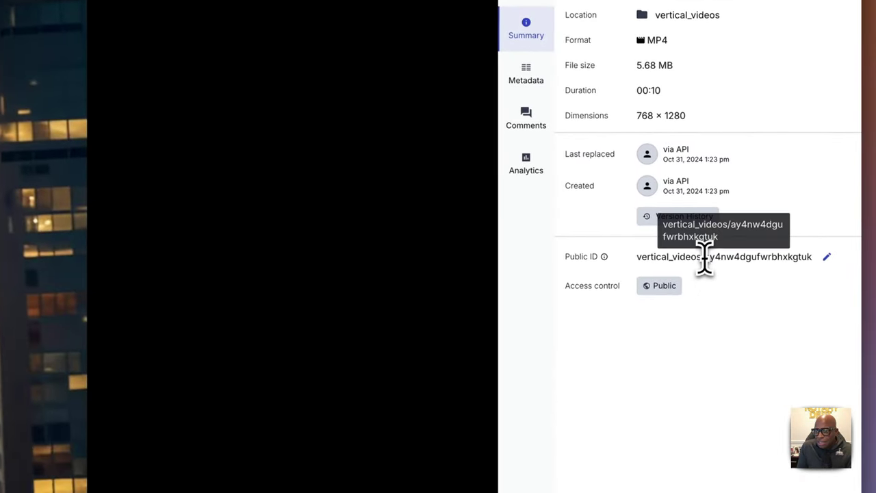
click(714, 267)
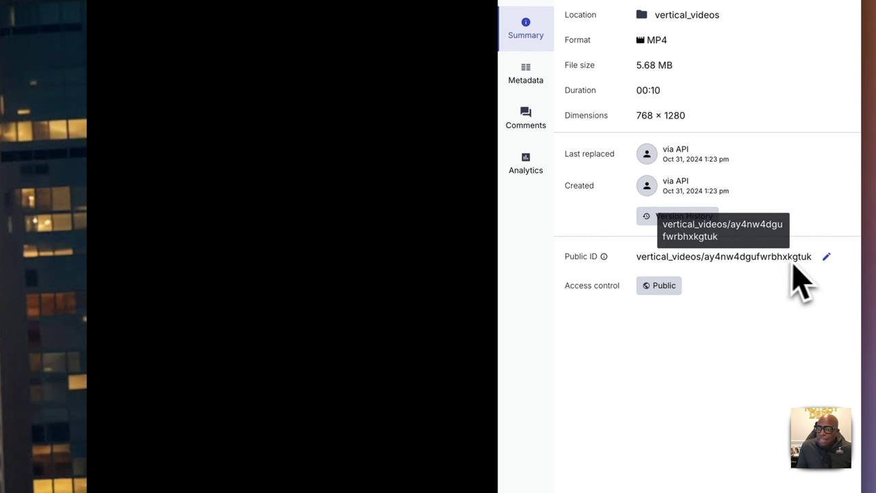
drag(810, 260, 646, 261)
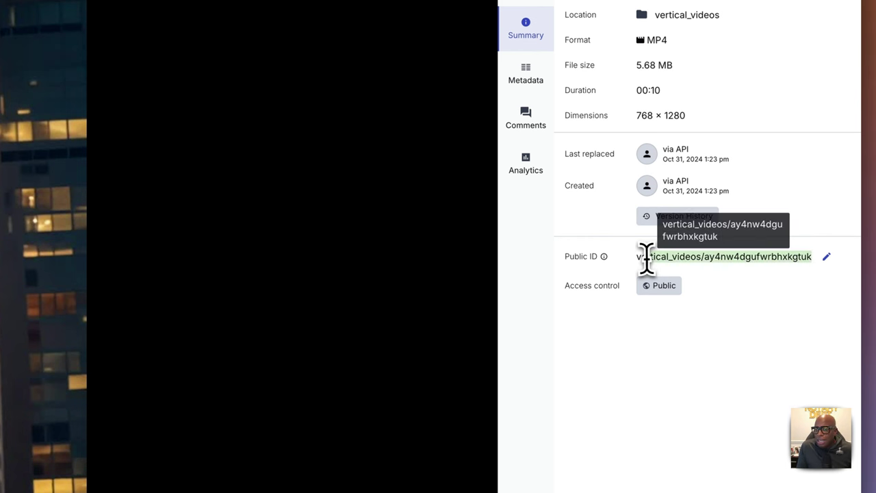
click(724, 287)
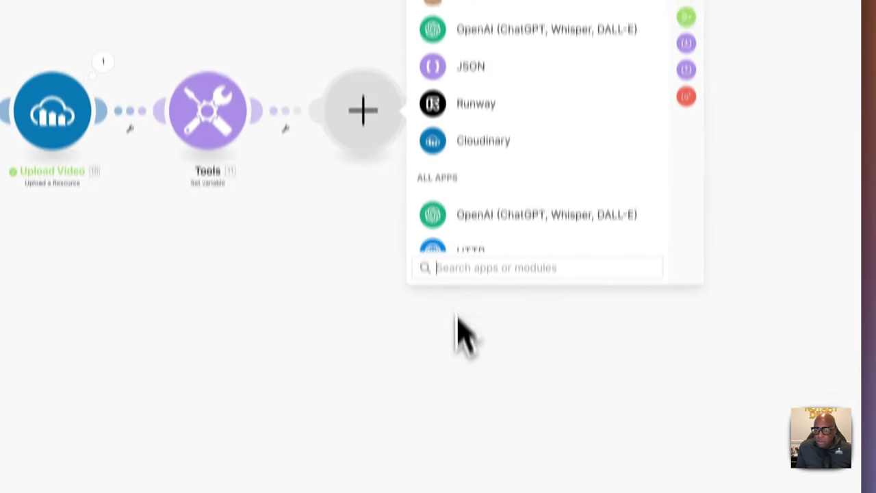
Step: In Make, add a second Tools Set variable module after the first one
text(tools)
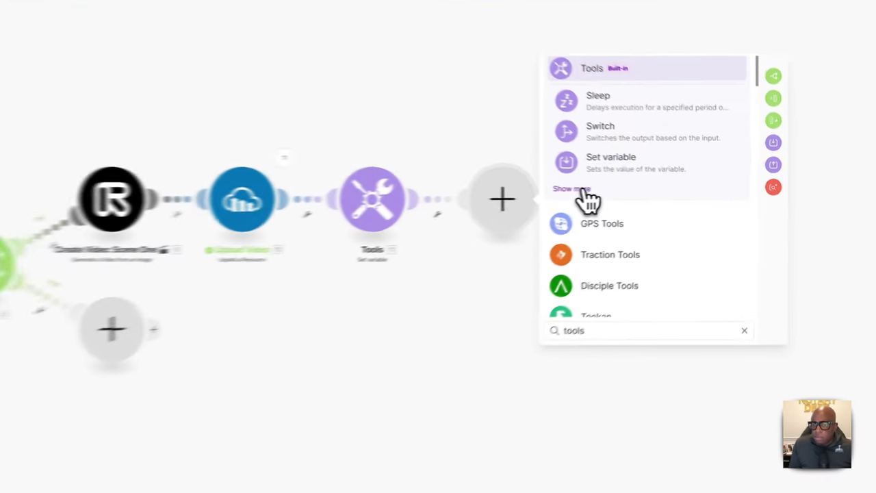
click(659, 192)
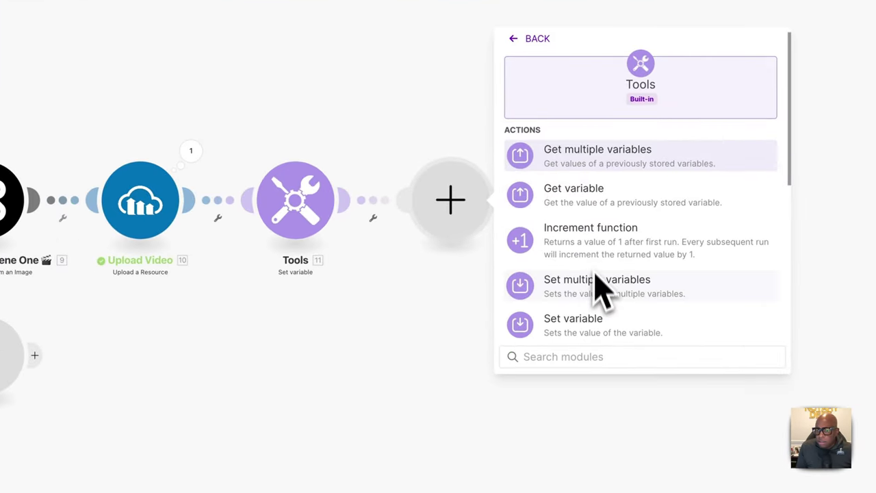
click(602, 327)
click(598, 180)
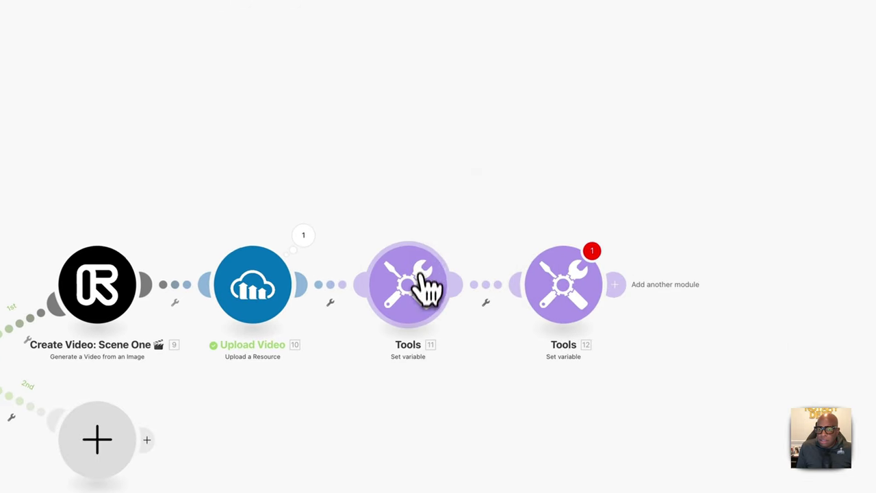
Step: Copy the first module's variable name and name the second module's variable scene_one_replaced_publicID
click(426, 288)
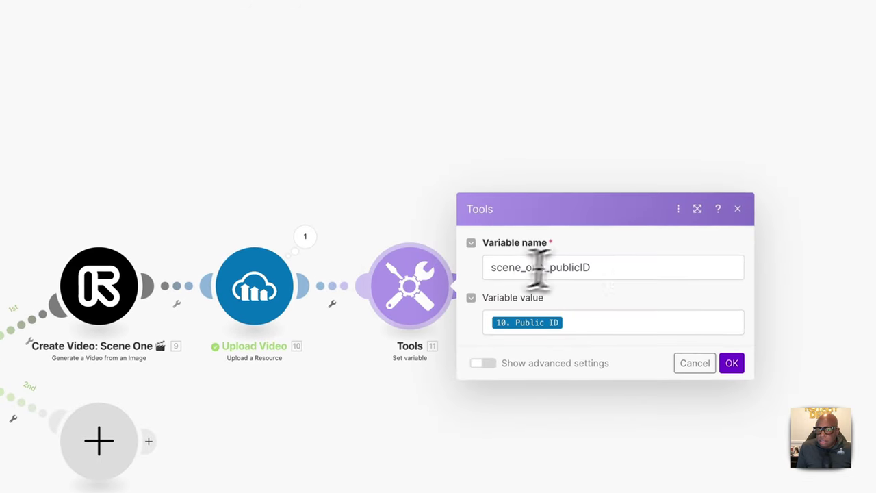
double_click(532, 268)
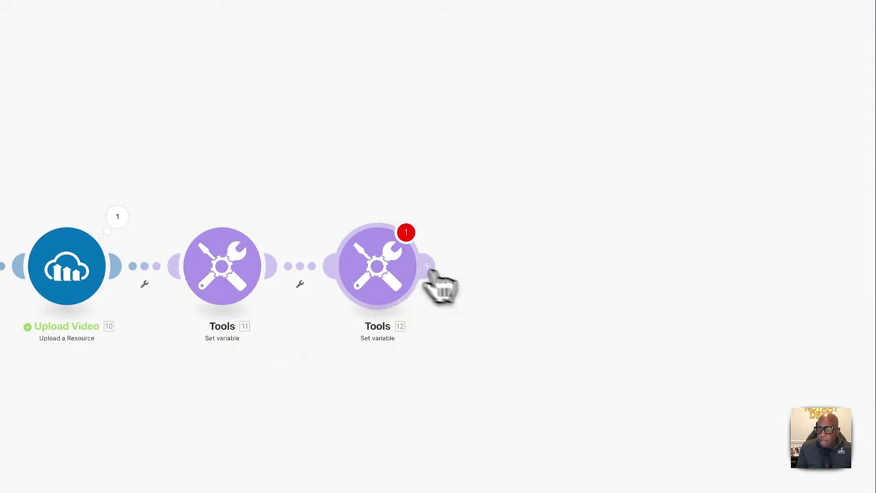
click(428, 270)
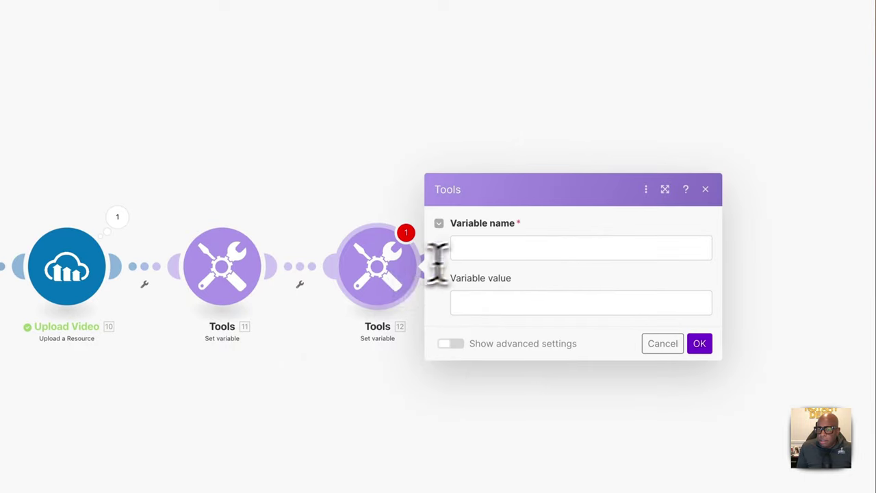
click(481, 250)
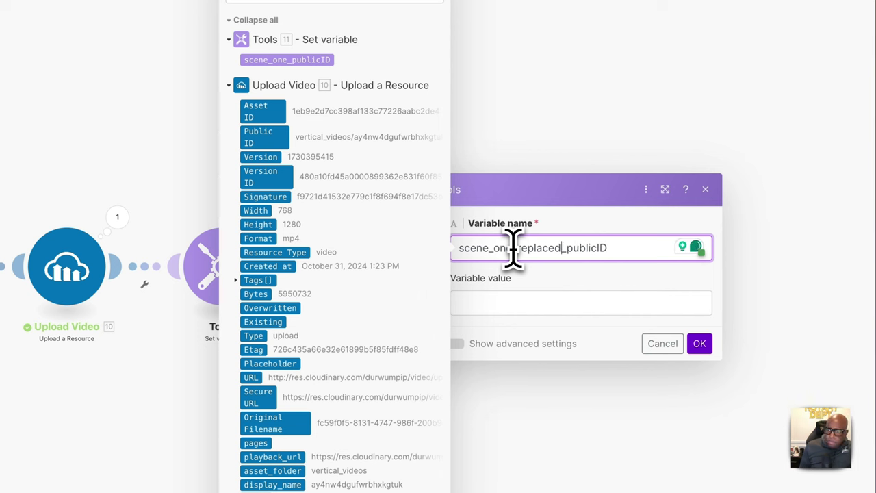
Step: Set the variable value to a replace function that swaps "/" for ":" in Upload Video's Public ID, and save the module
click(481, 301)
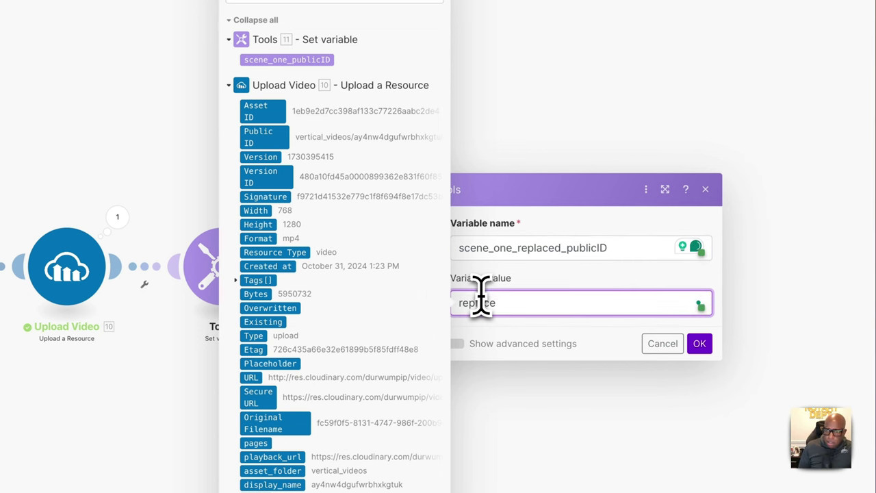
text(replace()
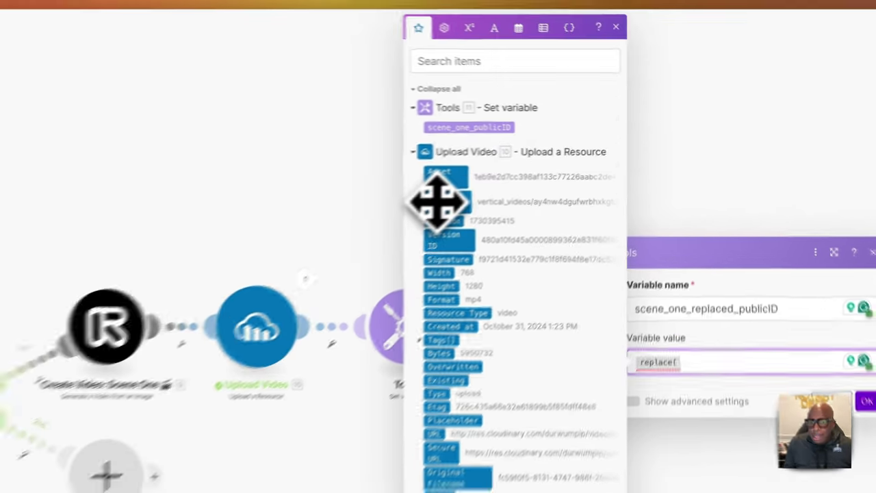
click(263, 136)
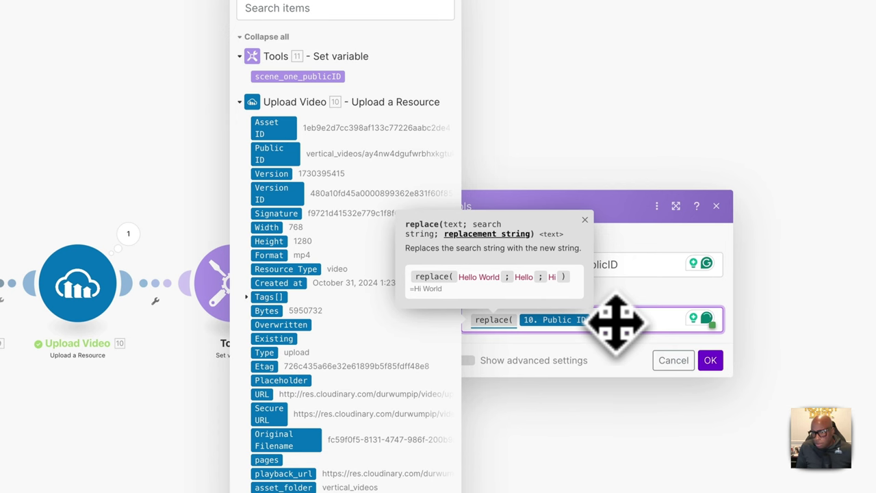
text(; / ; )
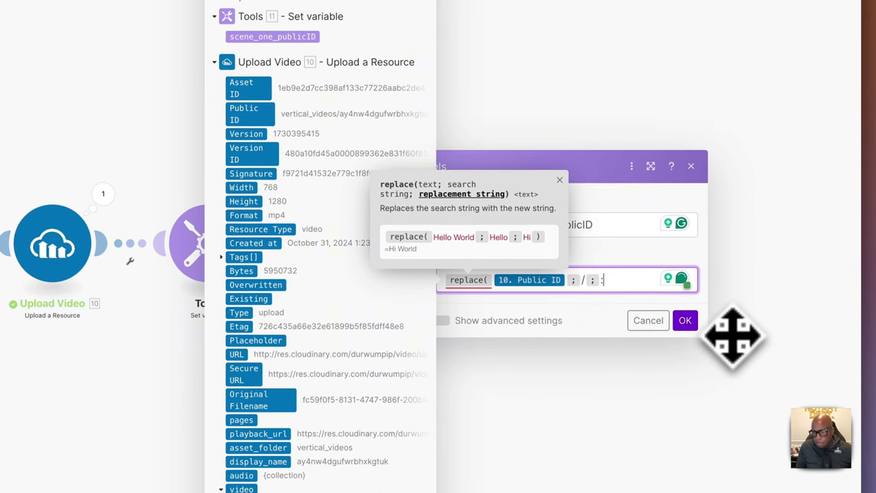
text(: ))
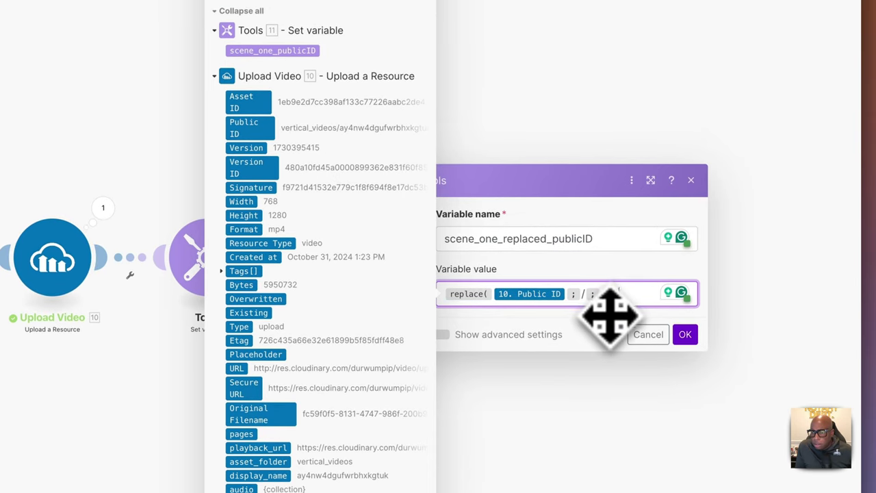
click(675, 334)
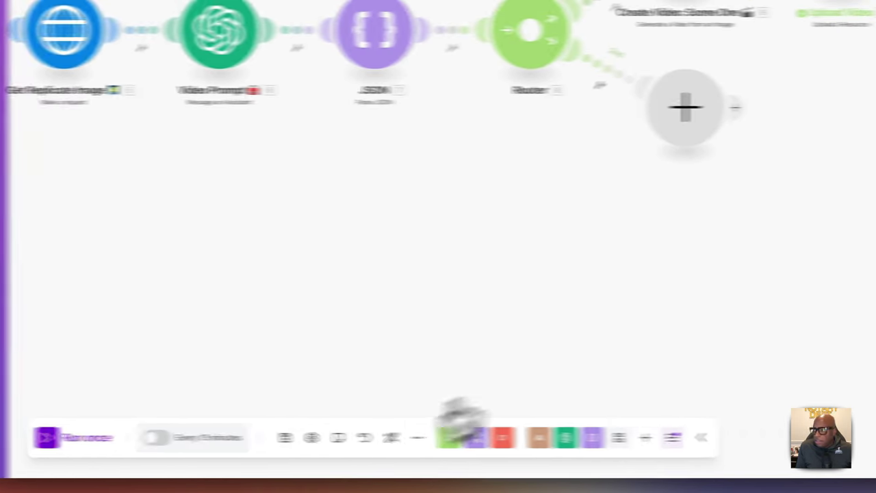
Step: Rename the first Set variable module as Save Public 🆔 and copy that name
right_click(454, 171)
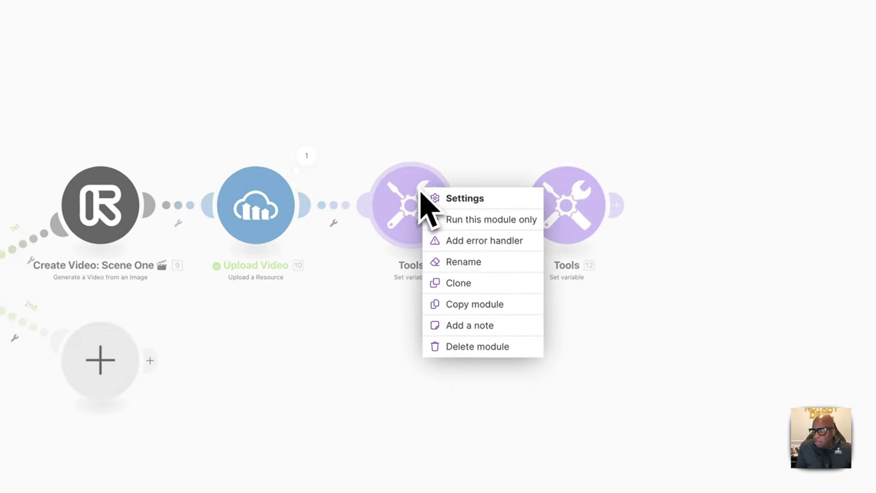
click(457, 265)
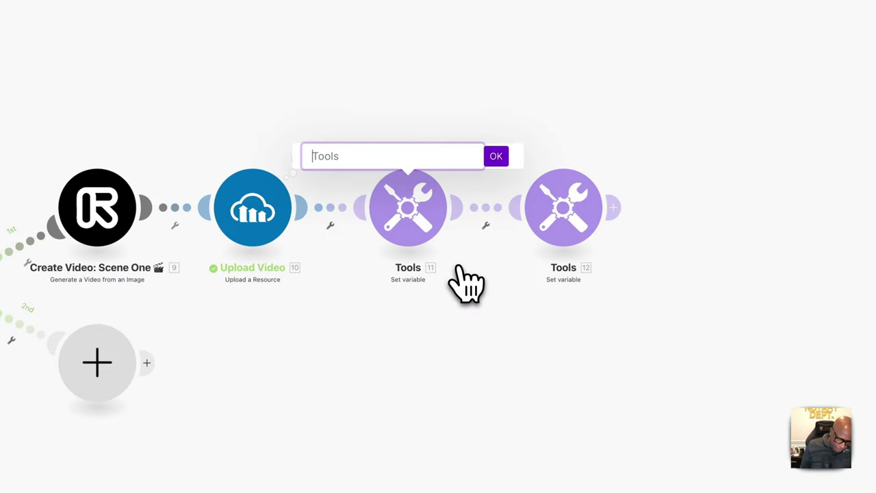
text(Save Public)
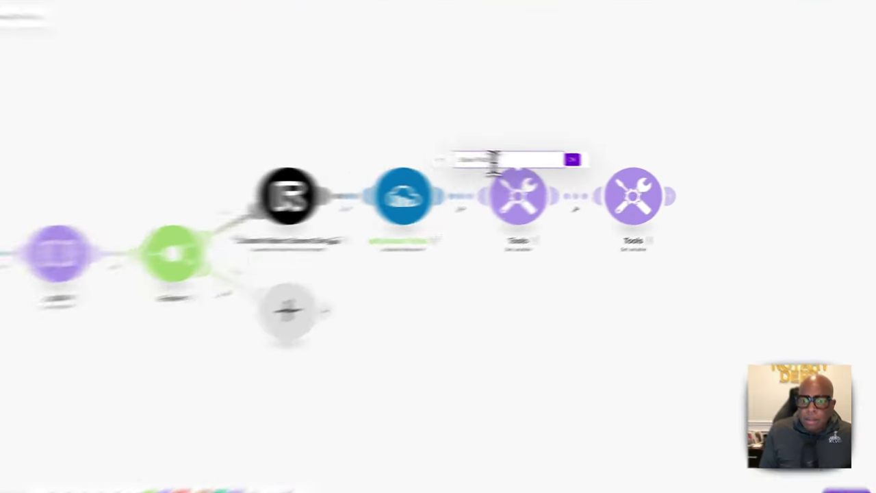
right_click(530, 167)
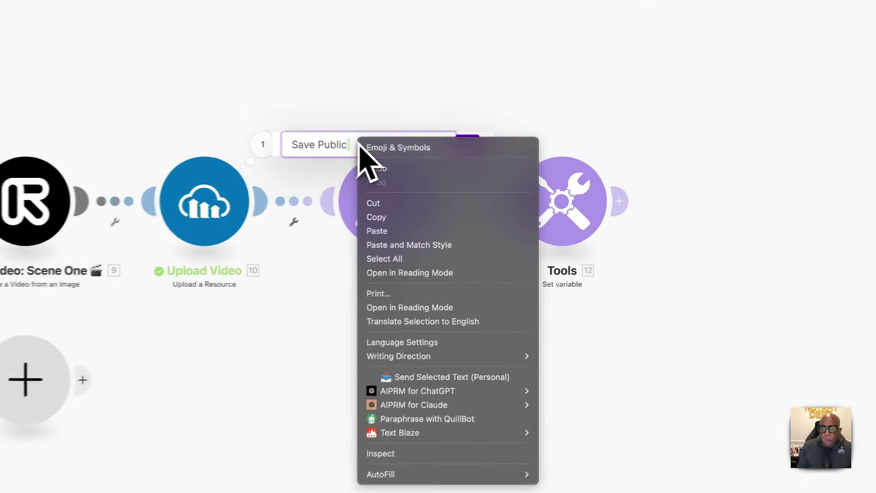
key(Escape)
key(ctrl+super+space)
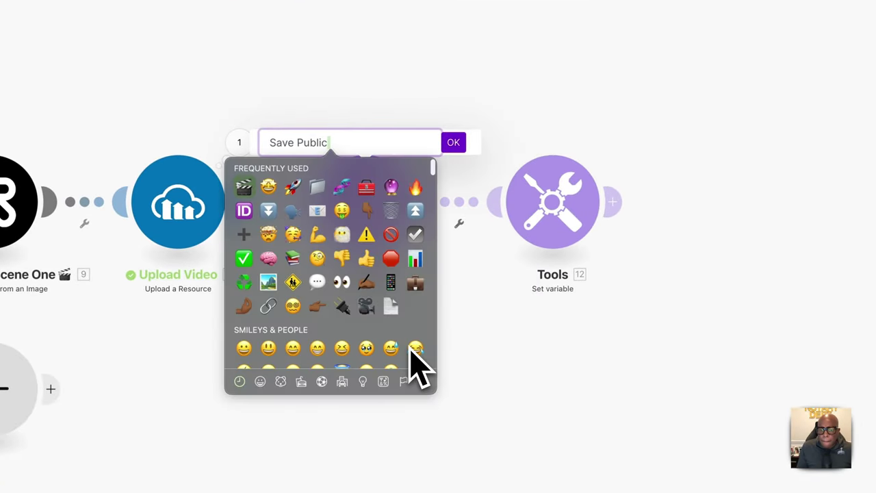
click(336, 143)
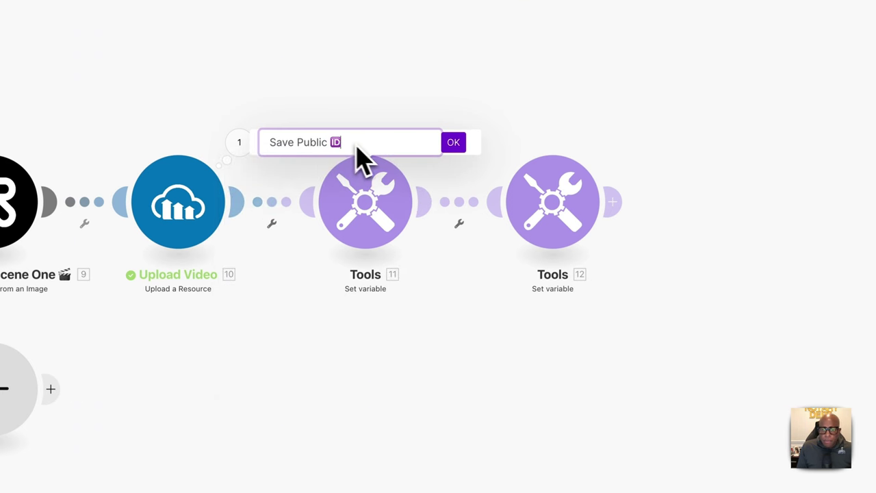
drag(356, 145, 268, 146)
click(451, 142)
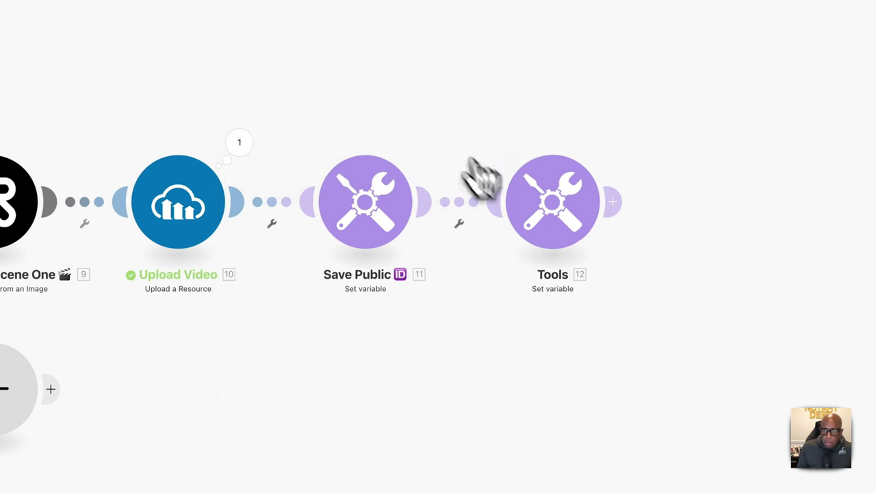
Step: Rename the second Set variable module as Save Public 🆔
right_click(565, 226)
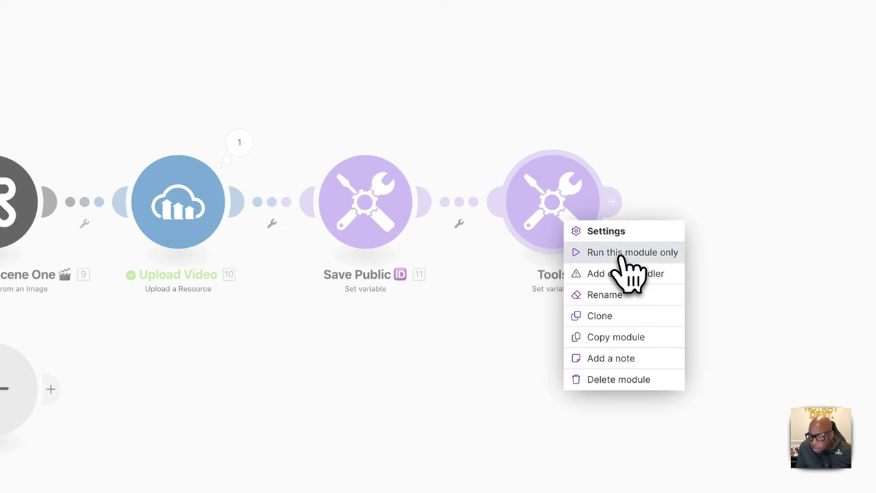
click(619, 294)
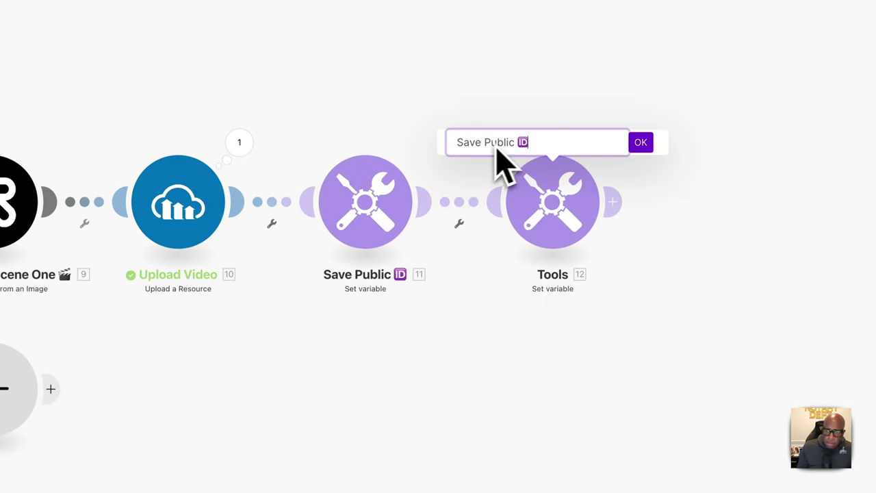
click(637, 143)
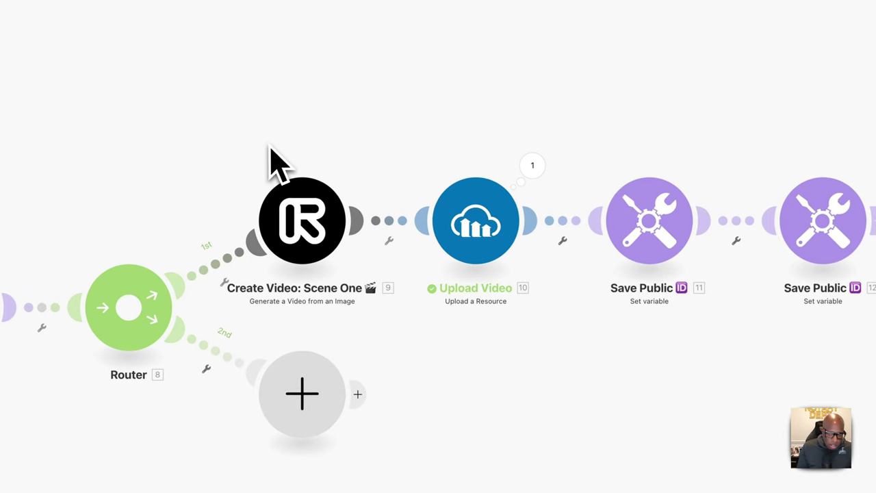
Step: Duplicate the Create Video: Scene One, Upload Video and first Save Public 🆔 modules as another Router route
drag(268, 120, 652, 269)
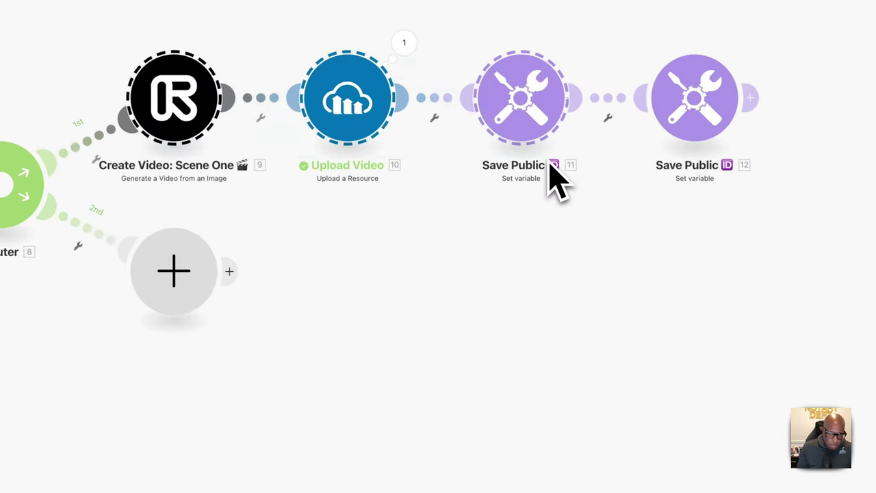
right_click(350, 437)
click(283, 368)
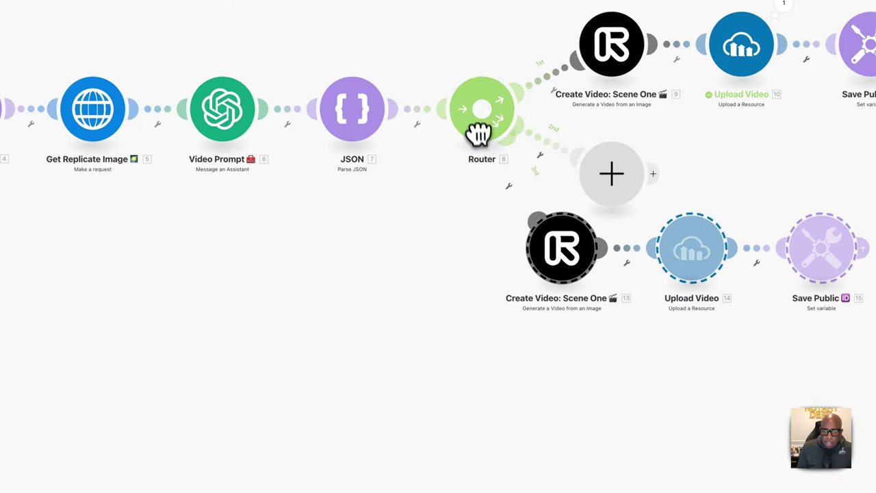
Step: Delete the empty module on the Router's second route and auto-align the scenario
right_click(628, 180)
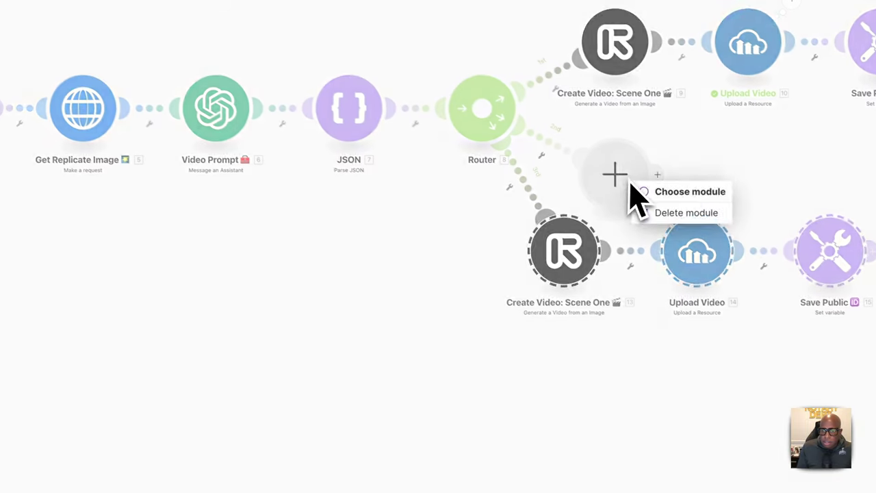
click(687, 212)
click(274, 442)
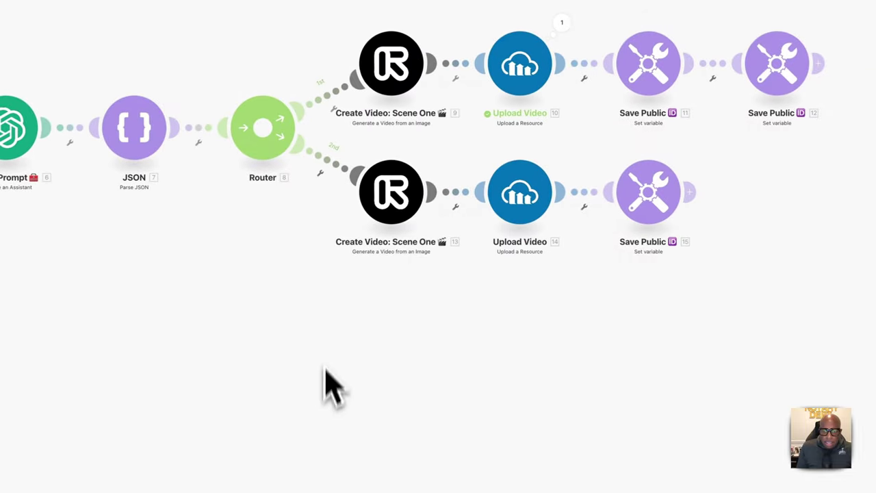
Step: Replace the prompt text of the second branch's Runway video module with the scene two value from the parsed JSON
right_click(394, 206)
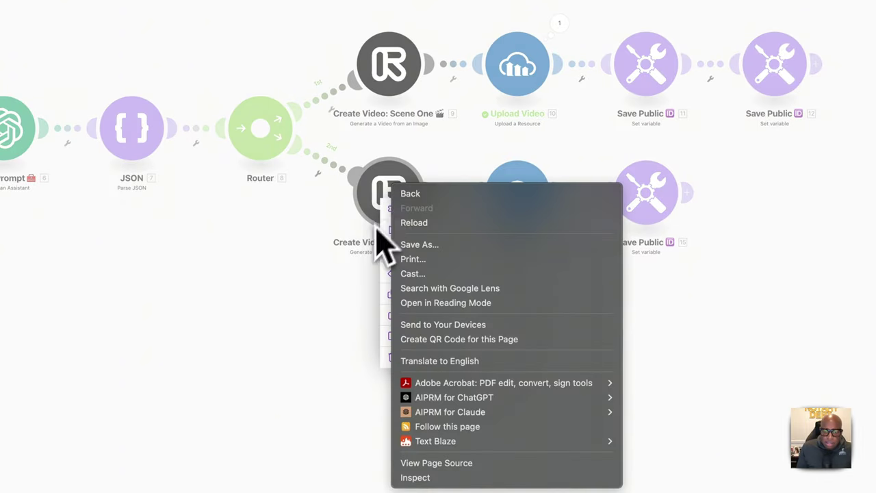
click(347, 251)
click(346, 254)
click(397, 189)
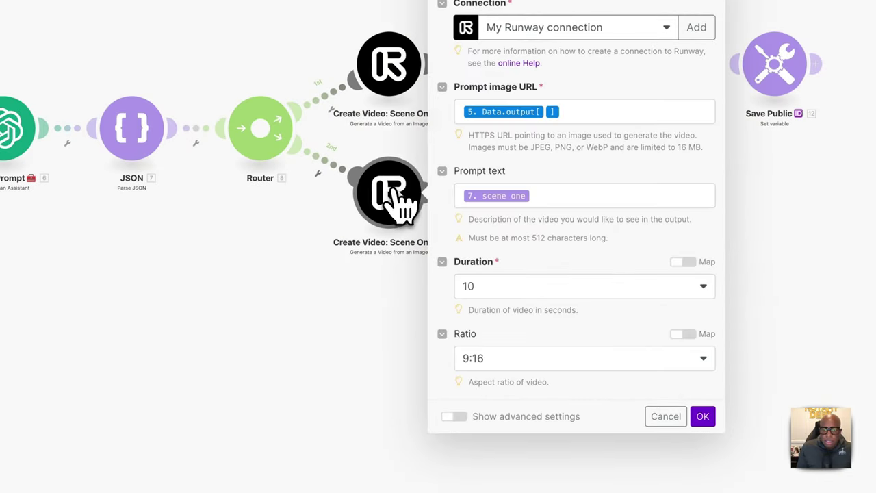
click(555, 194)
key(BackSpace)
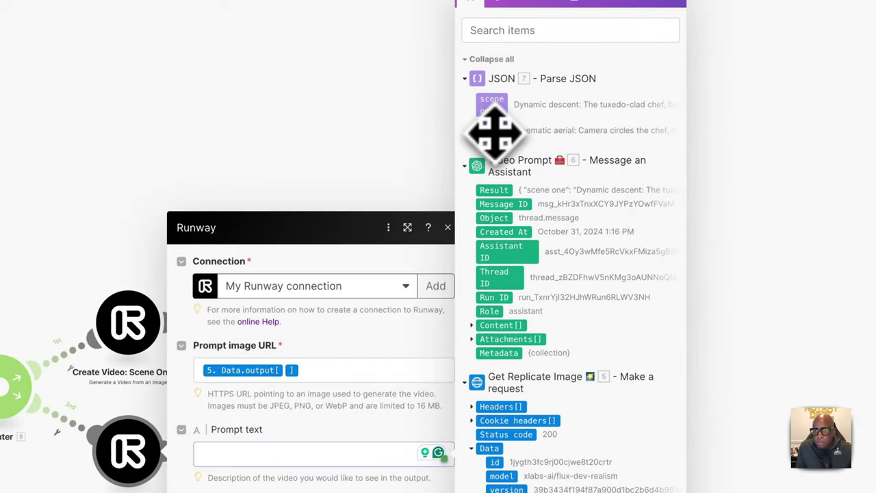
drag(492, 133, 490, 370)
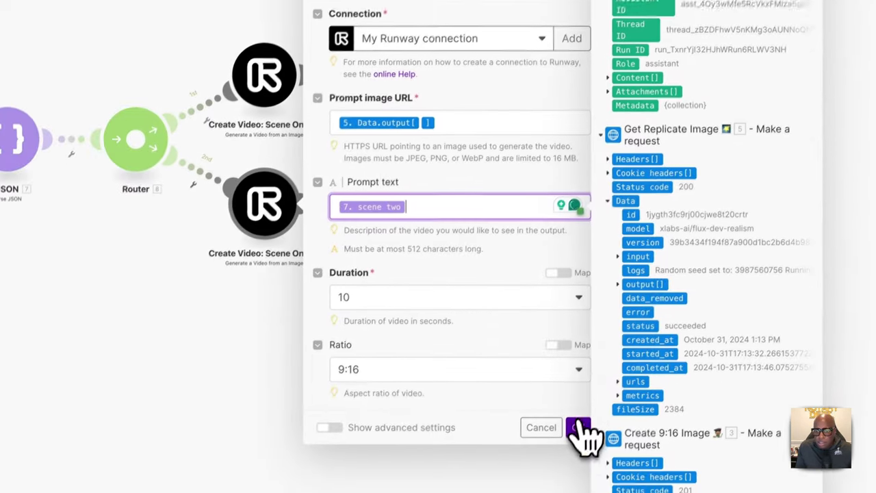
click(582, 430)
Step: Rename the second branch's Runway module as "Create Video: Scene Two 🎬"
right_click(288, 199)
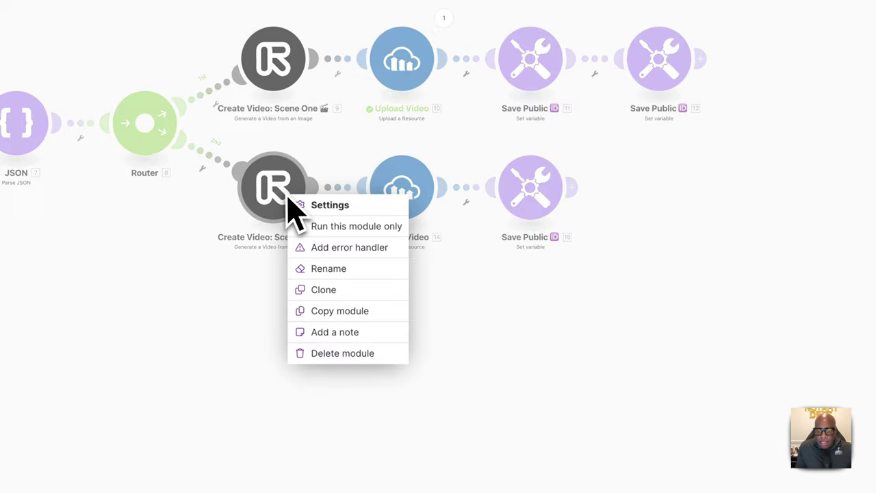
click(332, 266)
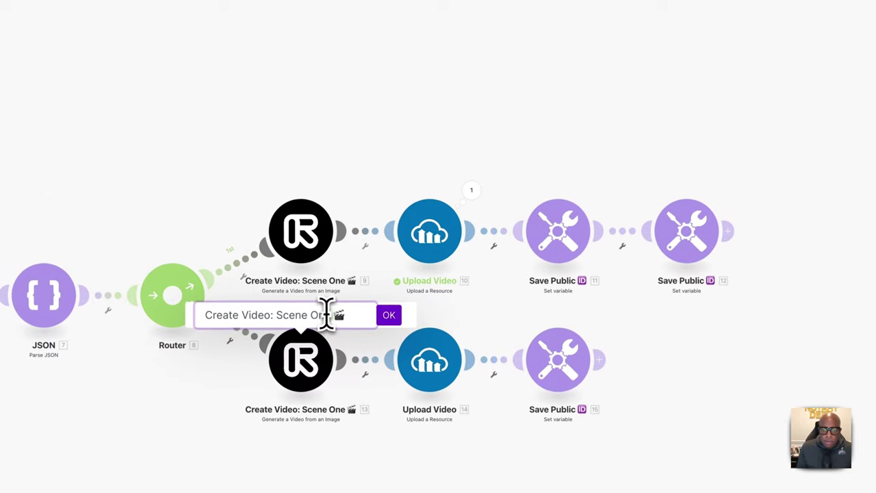
double_click(312, 307)
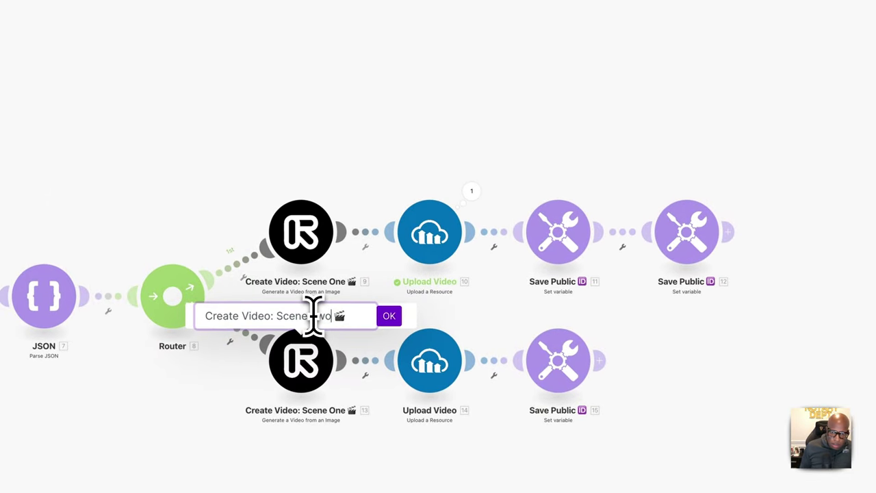
text(Two)
click(387, 316)
Step: Check the Cloudinary upload settings of the scene two Upload Video module, including the file source, resource type and folder
click(433, 370)
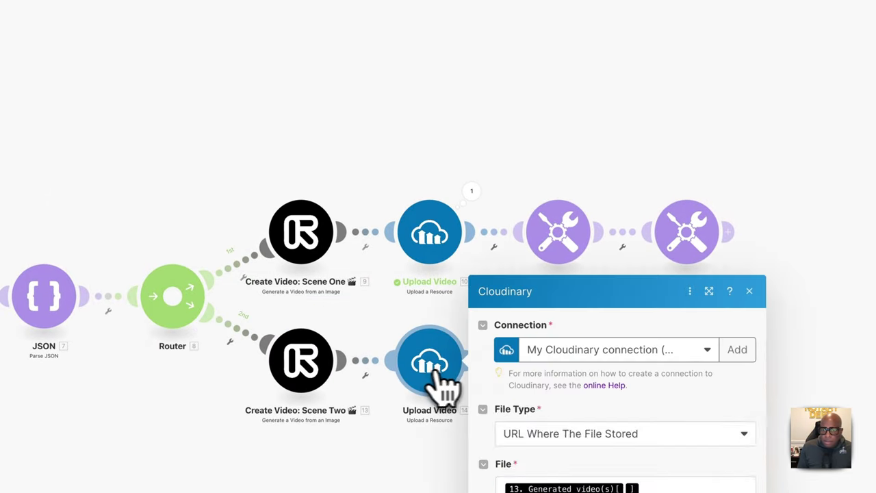
scroll(579, 254, down, 5)
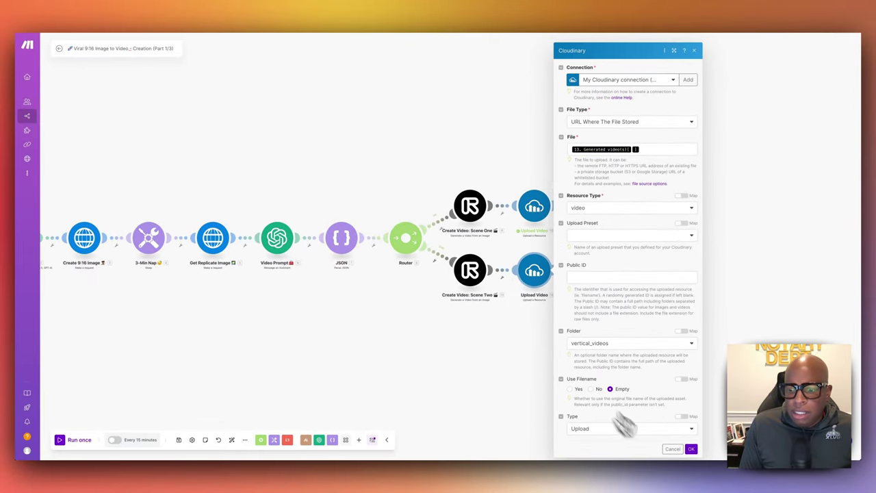
click(691, 451)
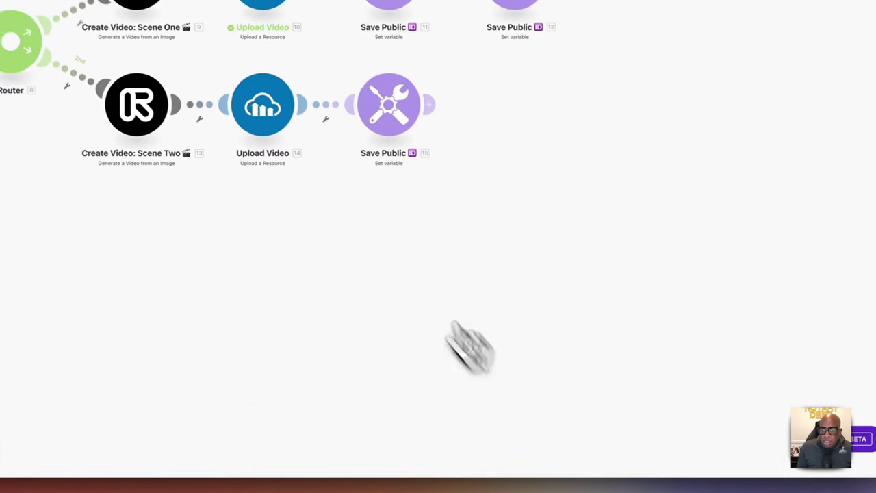
click(533, 272)
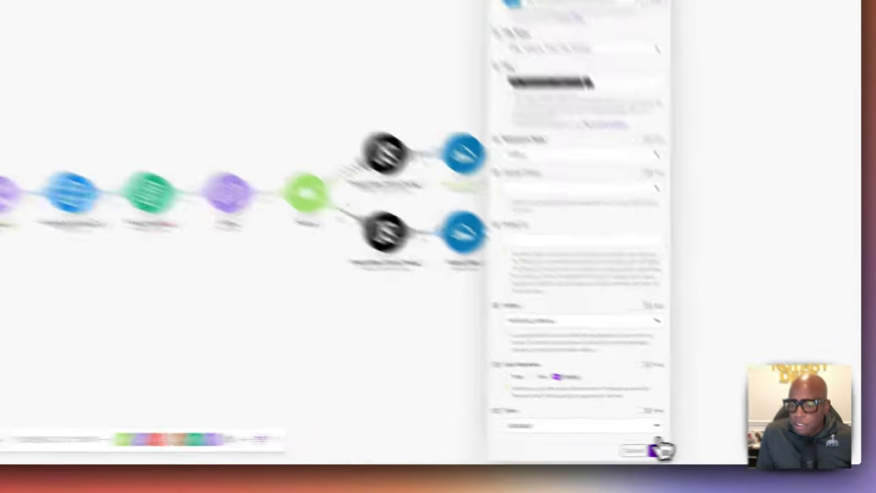
click(694, 449)
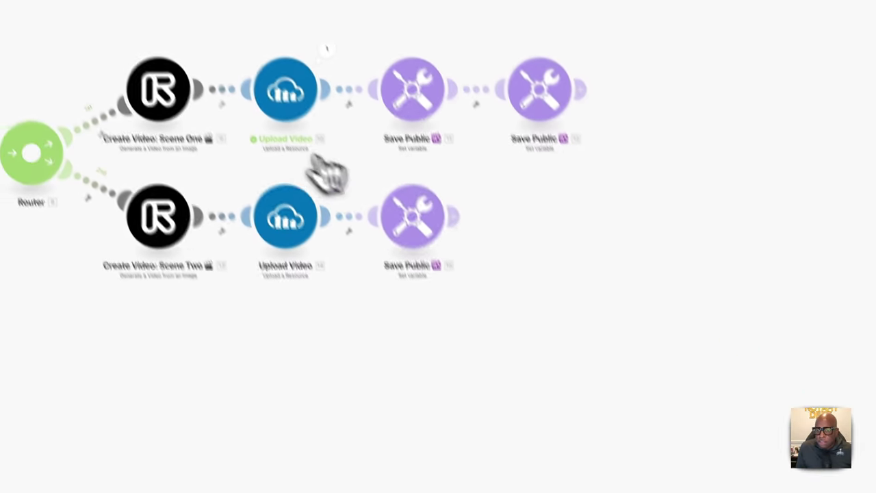
Step: Change the variable name in the scene two branch's Save Public ID module to scene_two_publicID
click(414, 225)
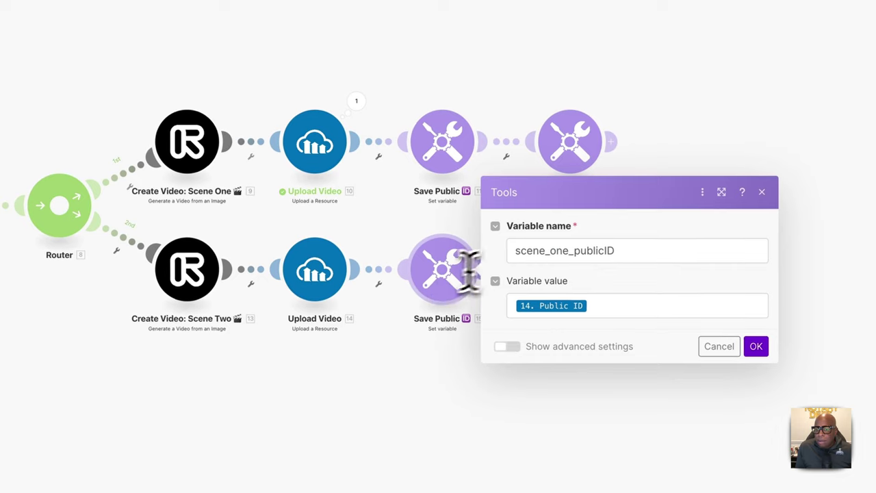
click(568, 253)
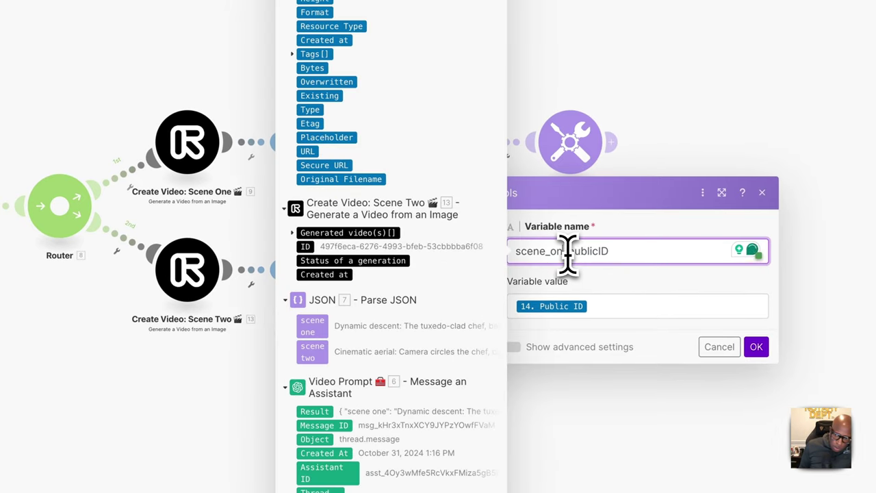
key(BackSpace)
key(BackSpace)
key(BackSpace)
text(two)
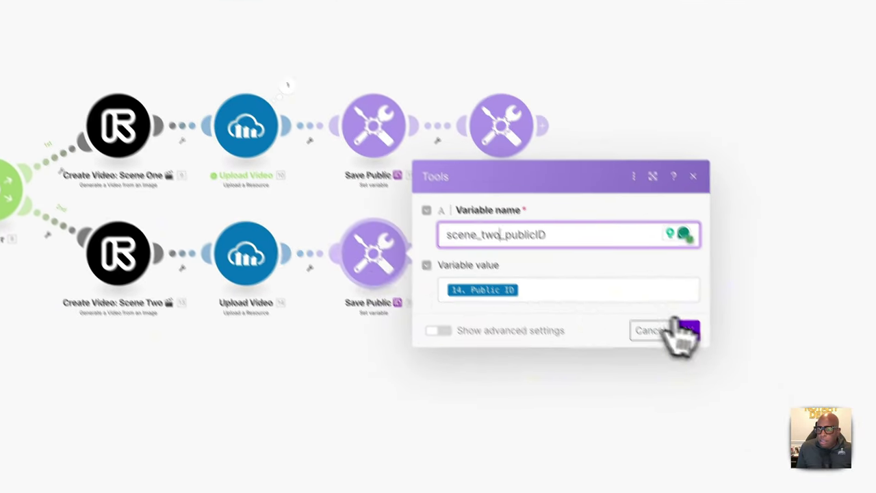
click(686, 329)
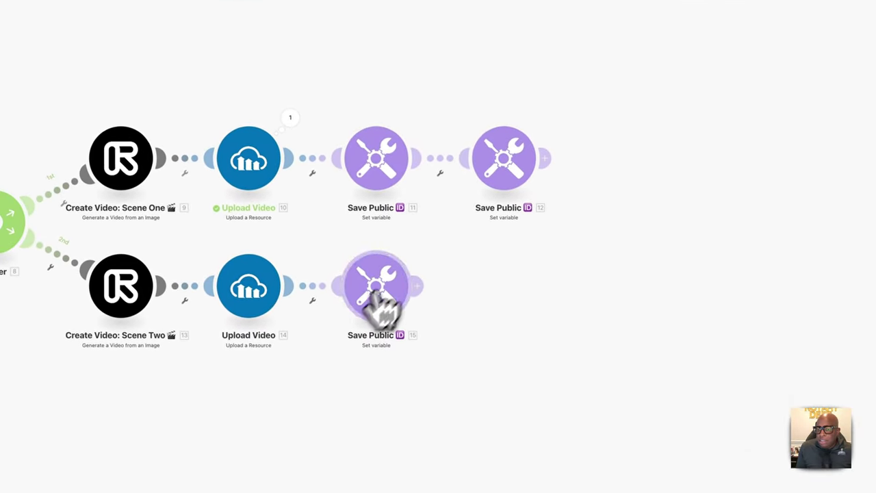
Step: Review the variable name and replace formula in the last Save Public ID module of the scene one branch
click(515, 178)
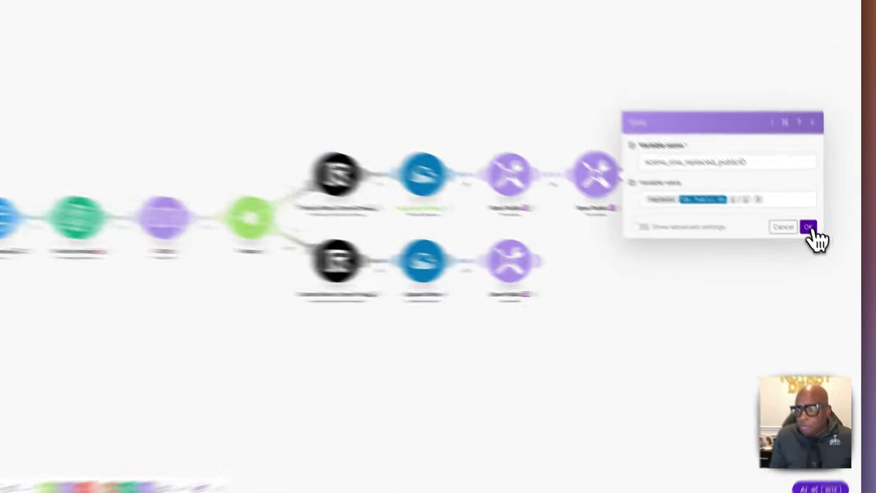
click(823, 247)
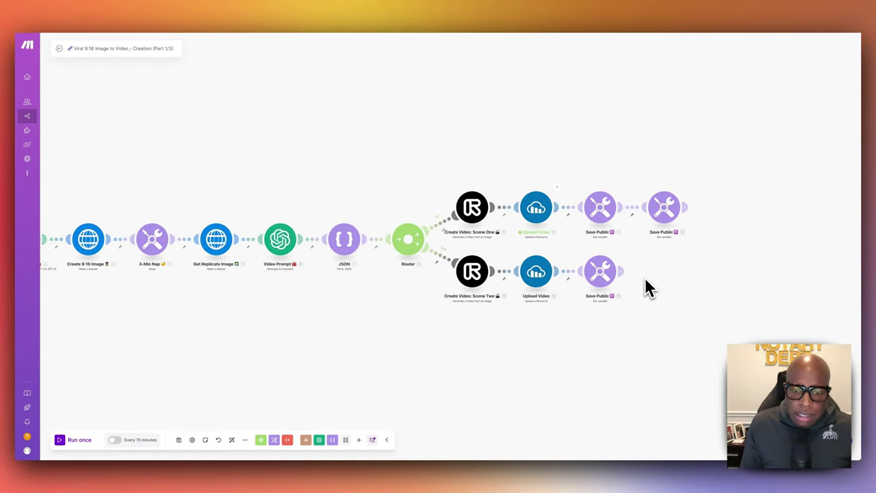
scroll(643, 281, down, 1)
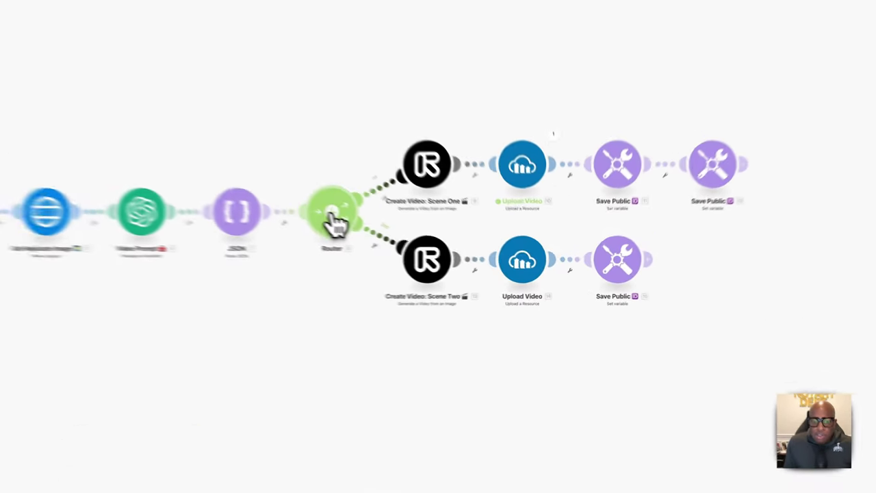
Step: Add a third route to the router with a Tools module that gets multiple variables
click(426, 243)
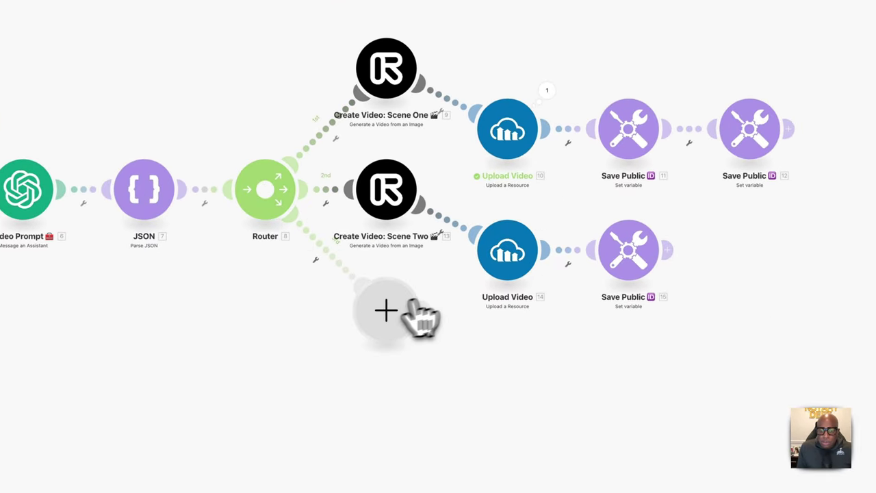
click(386, 310)
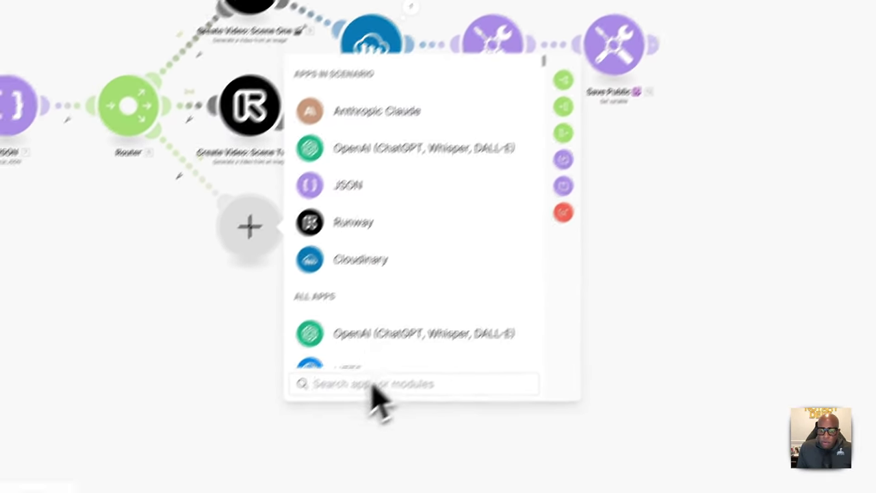
text(tools)
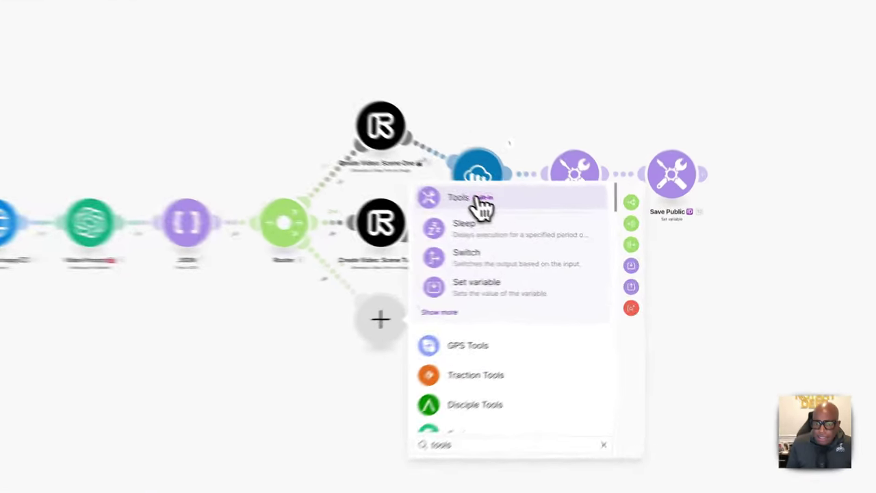
click(541, 228)
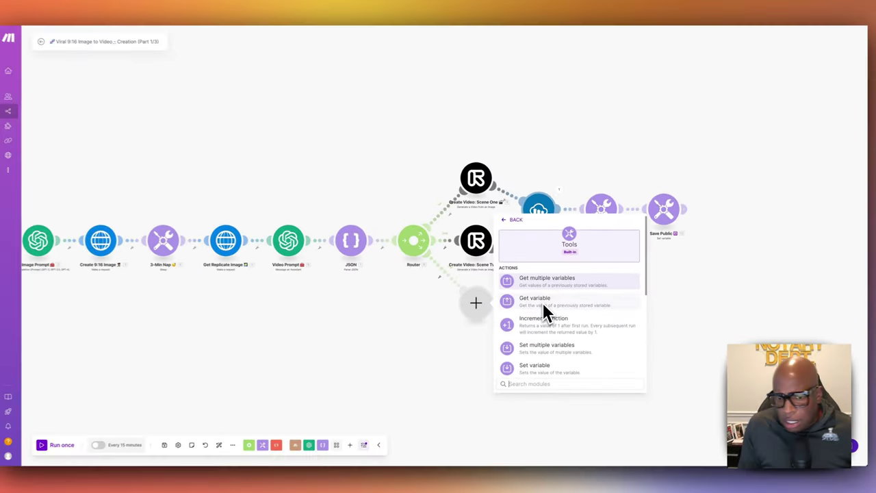
click(548, 281)
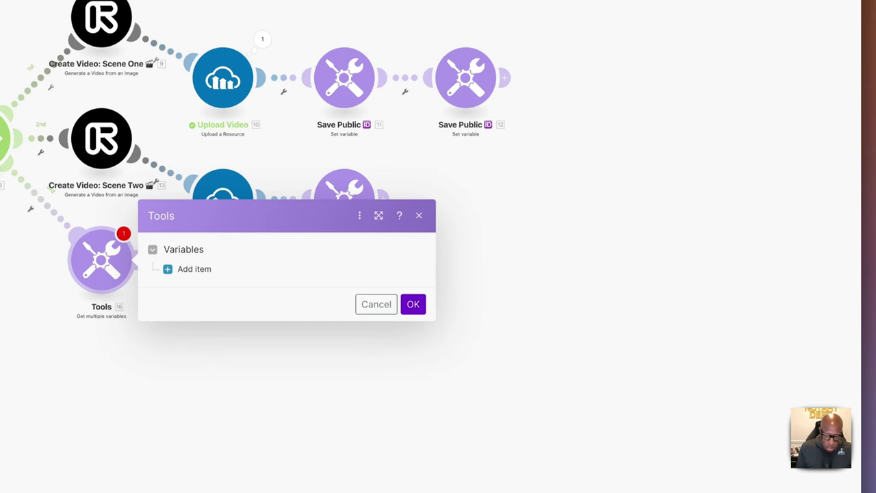
Step: Add scene_one_replaced_publicID as the first variable of the Get multiple variables module
click(171, 268)
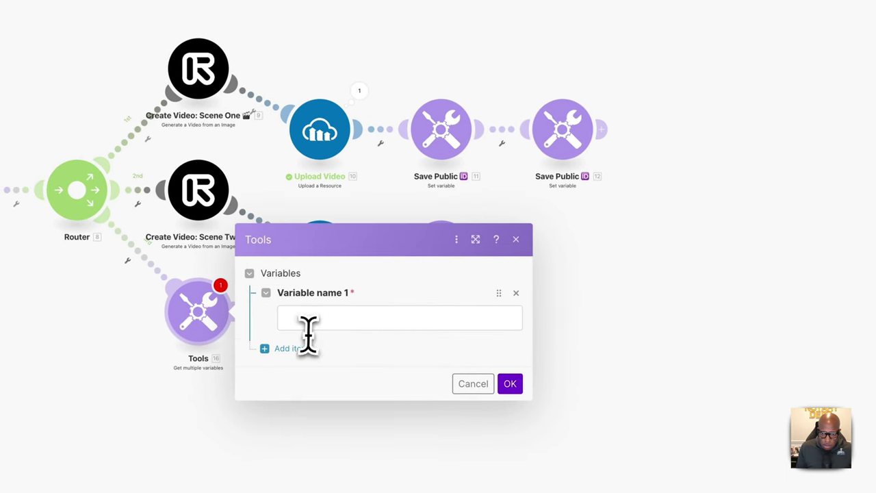
click(308, 319)
text(scene_one_replaced_publicID)
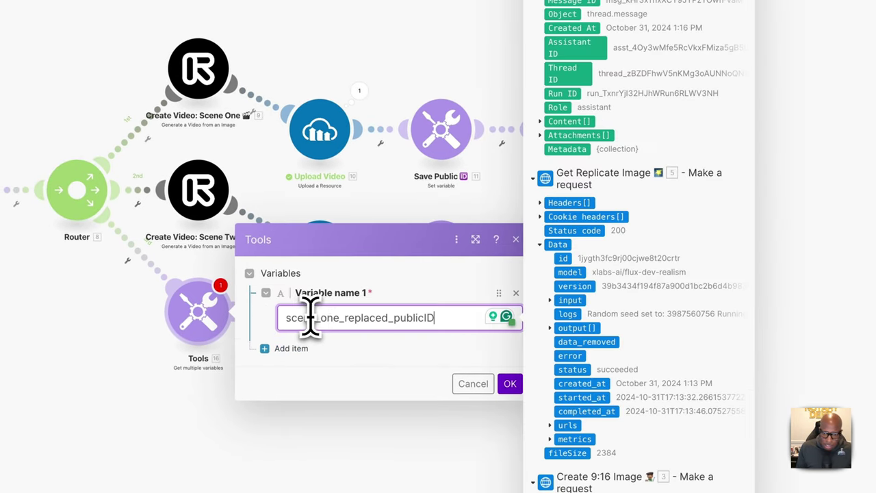
click(511, 384)
Step: Copy the variable name from the scene one branch's last Save Public ID module and reapply it as variable name 1 in Get multiple variables
click(568, 135)
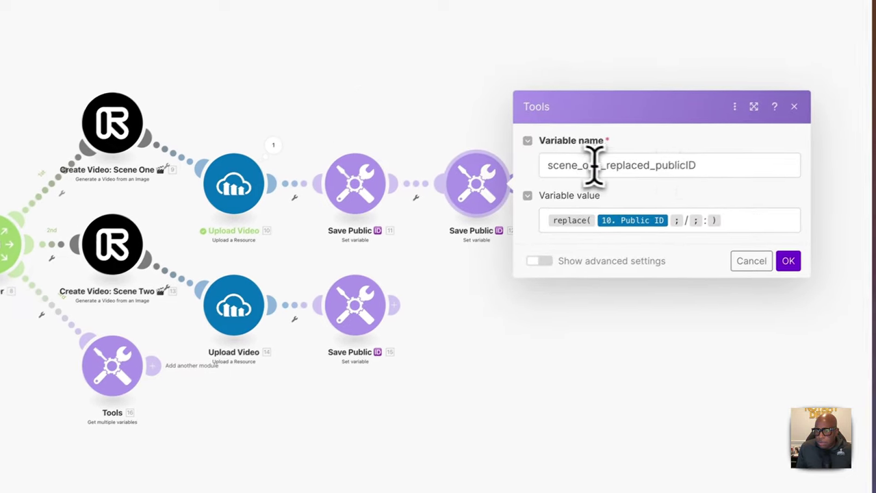
double_click(774, 118)
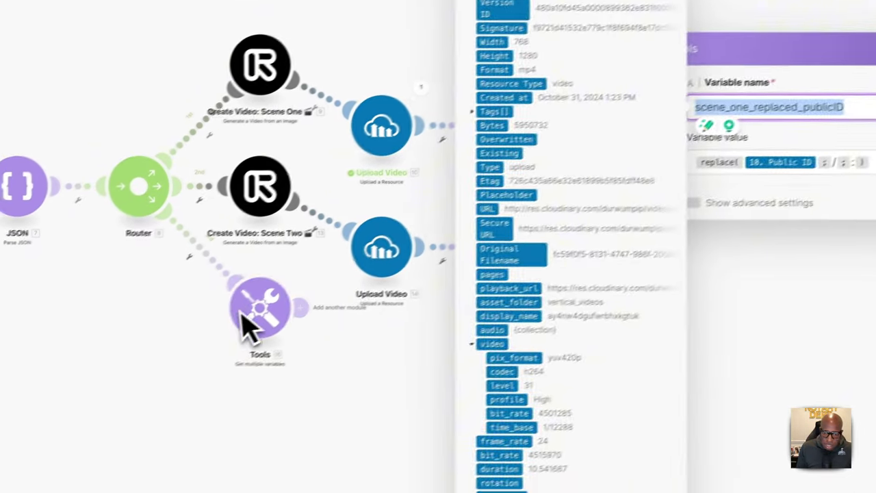
click(99, 380)
double_click(430, 302)
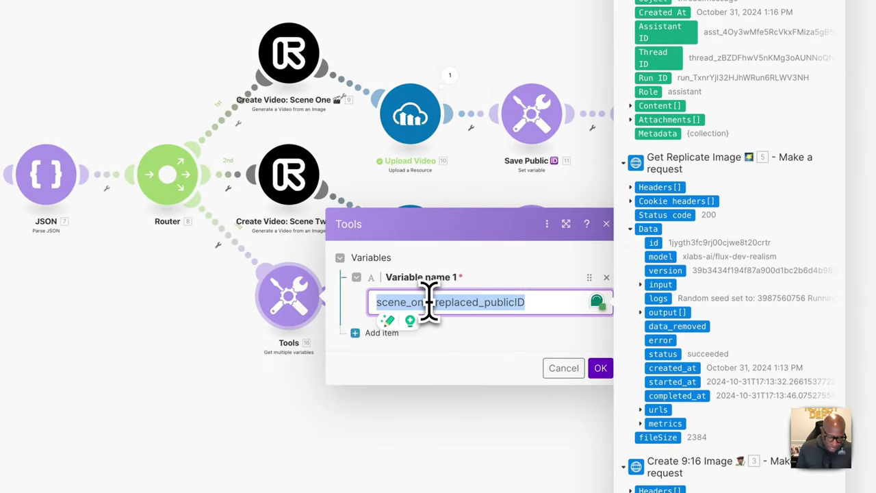
click(430, 302)
click(599, 369)
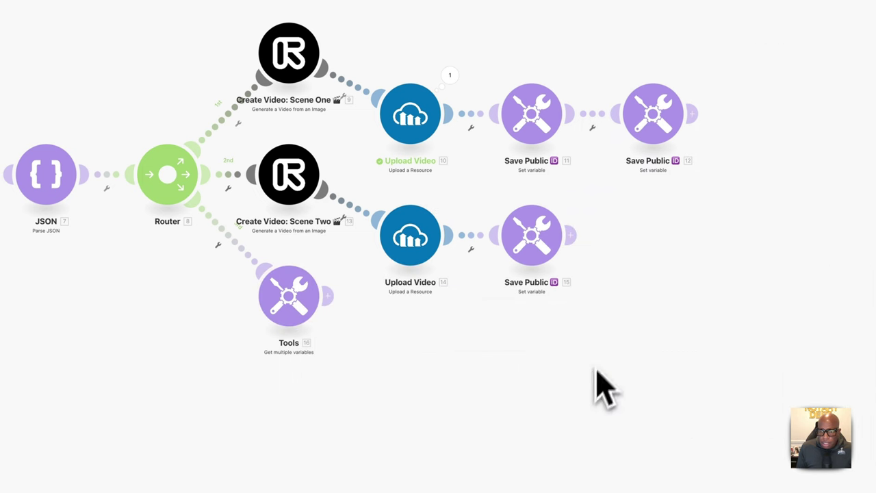
Step: Copy the variable name scene_two_publicID from the scene two branch's Save Public ID module
click(535, 245)
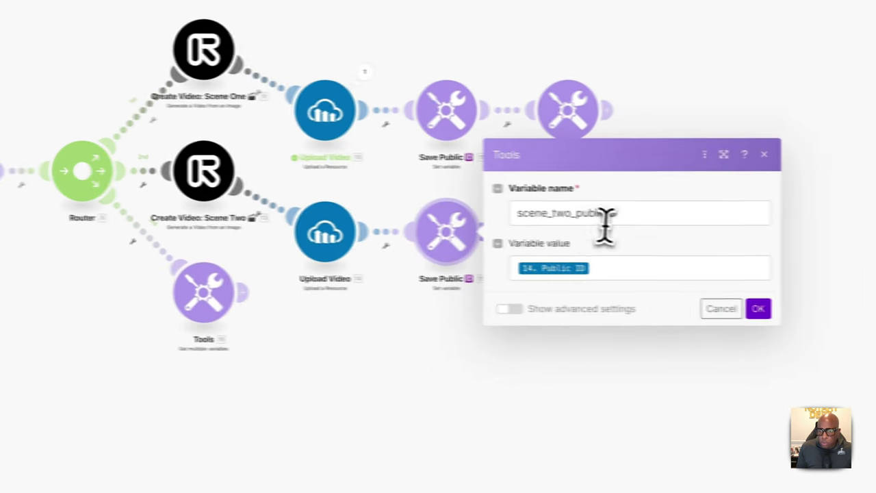
double_click(695, 218)
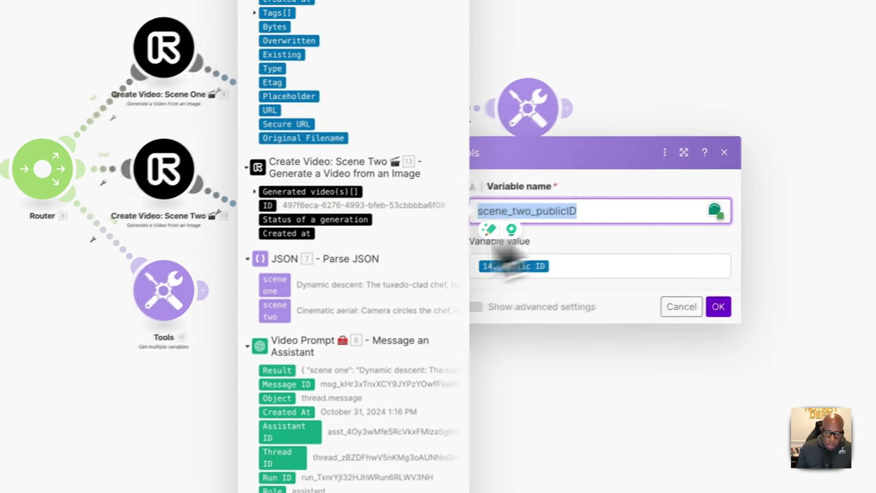
key(Escape)
right_click(399, 216)
Step: Add scene_two_publicID as variable name 2 in the Get multiple variables module and save the module
click(385, 230)
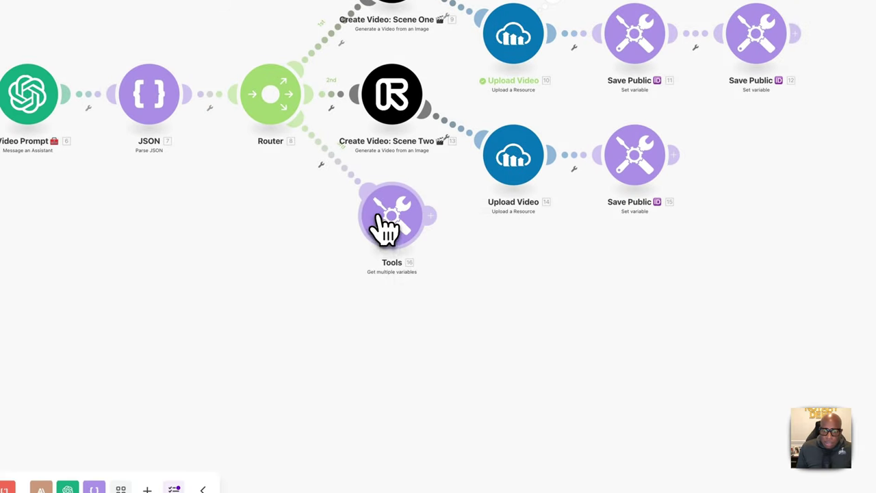
click(386, 230)
click(480, 250)
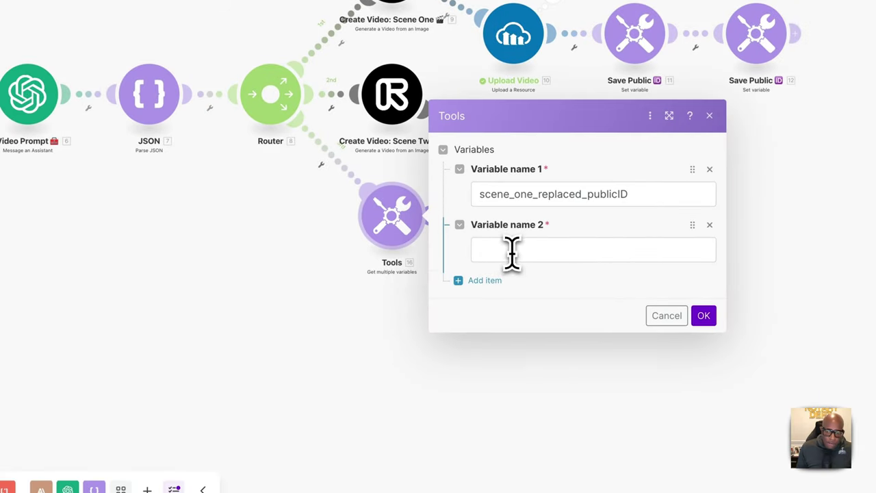
click(512, 252)
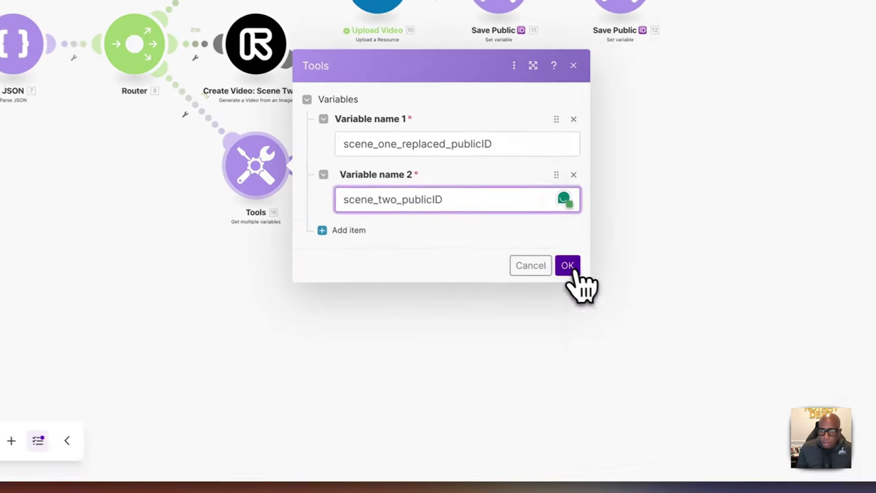
click(703, 316)
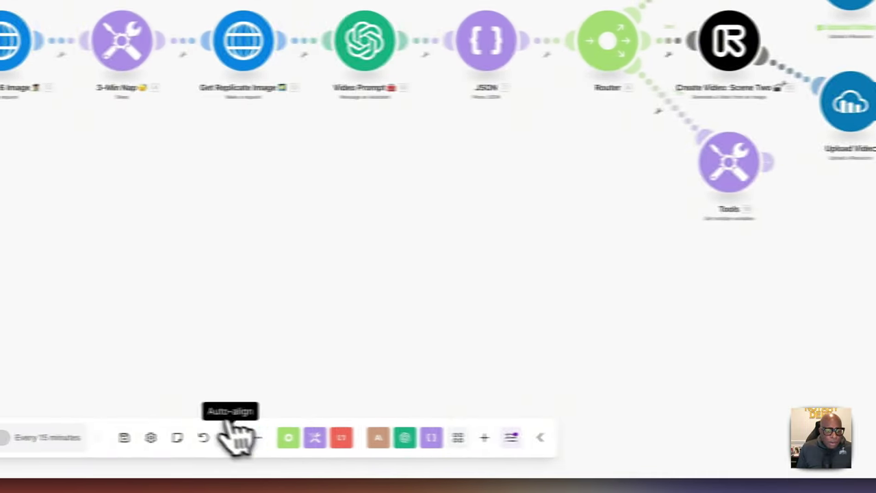
Step: Auto-align the modules of the whole scenario
click(237, 438)
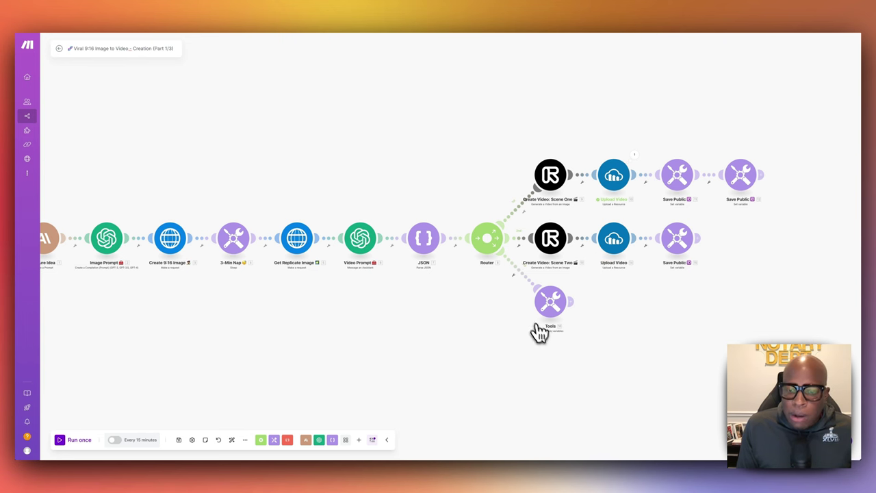
scroll(84, 249, left, 3)
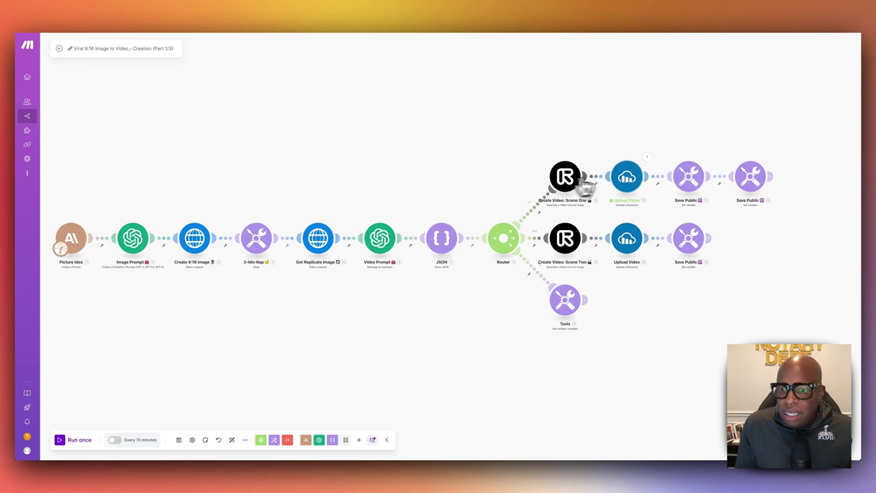
scroll(640, 188, down, 1)
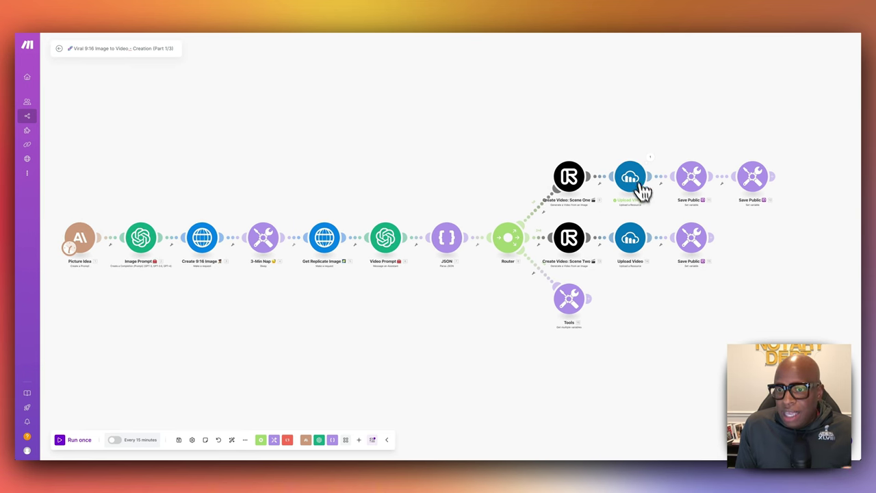
scroll(667, 195, right, 2)
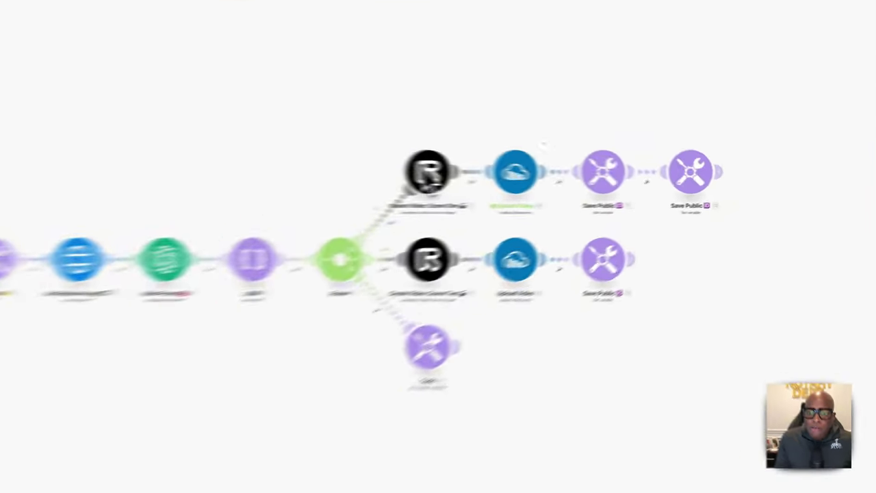
Step: Review the duration options of Create Video: Scene One and the variable names in Get multiple variables, leaving both without changes
click(534, 177)
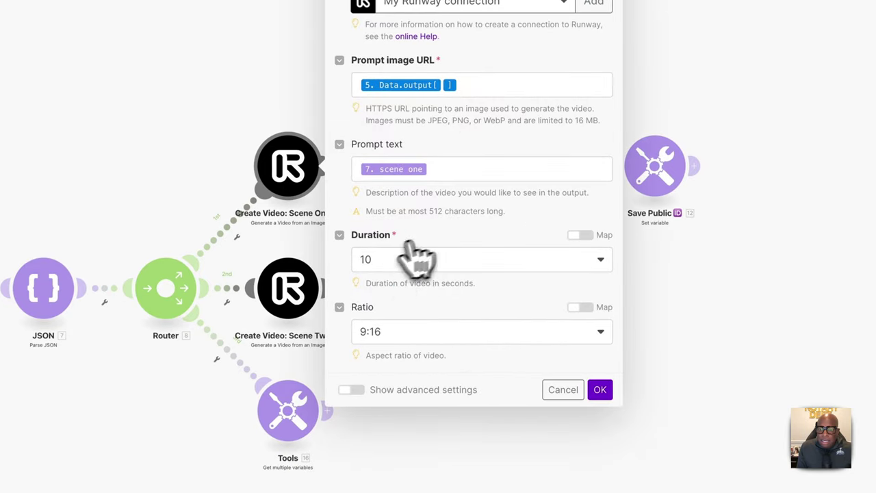
click(600, 267)
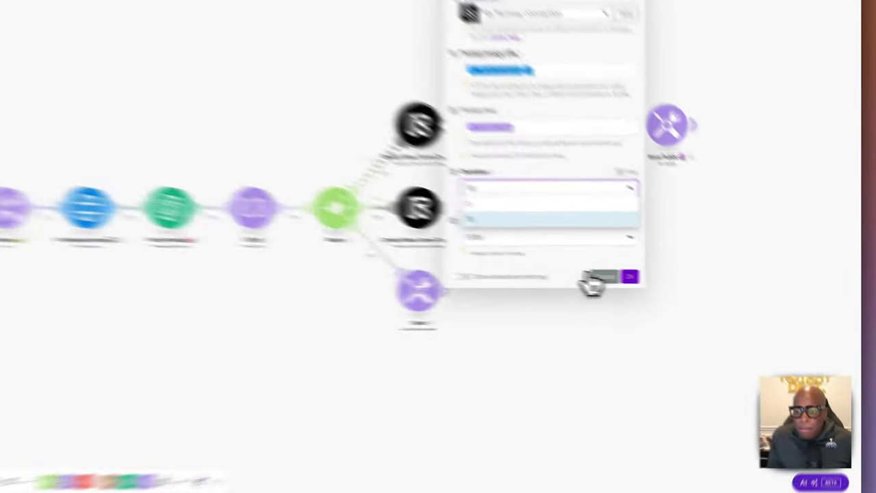
click(669, 288)
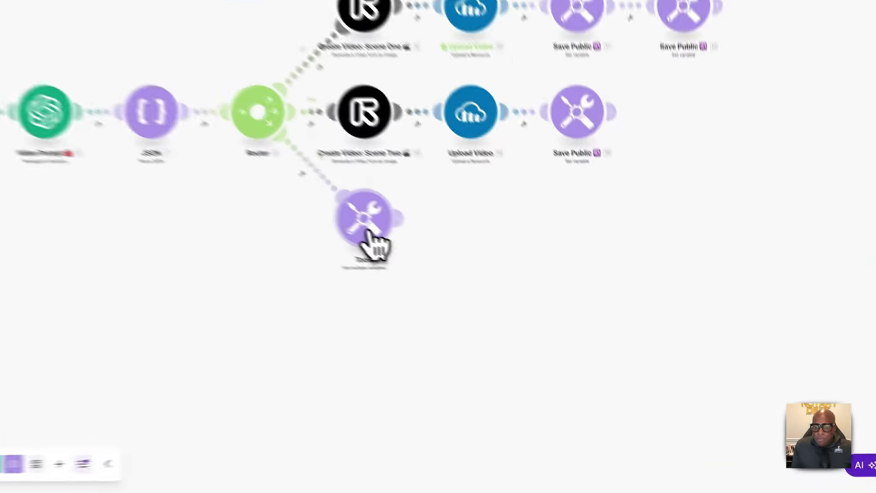
click(537, 305)
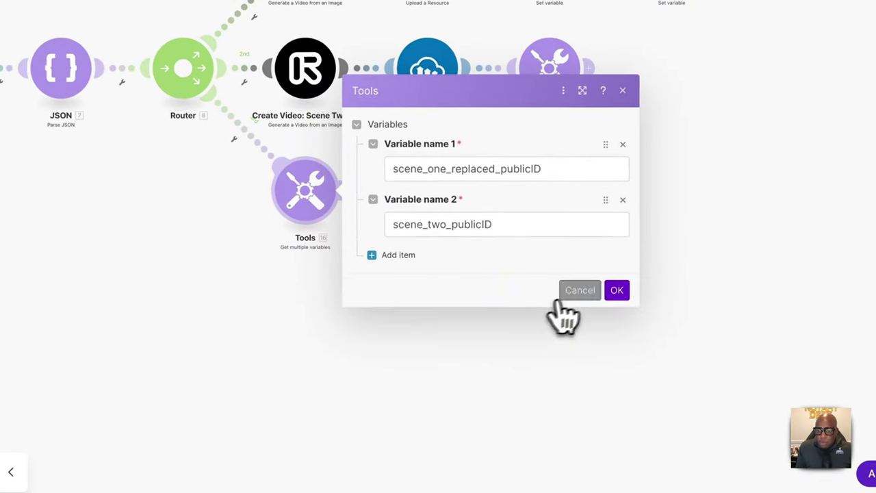
click(668, 349)
Step: Rename the third route's Get multiple variables module as Get Public 🆔's
right_click(319, 207)
click(336, 284)
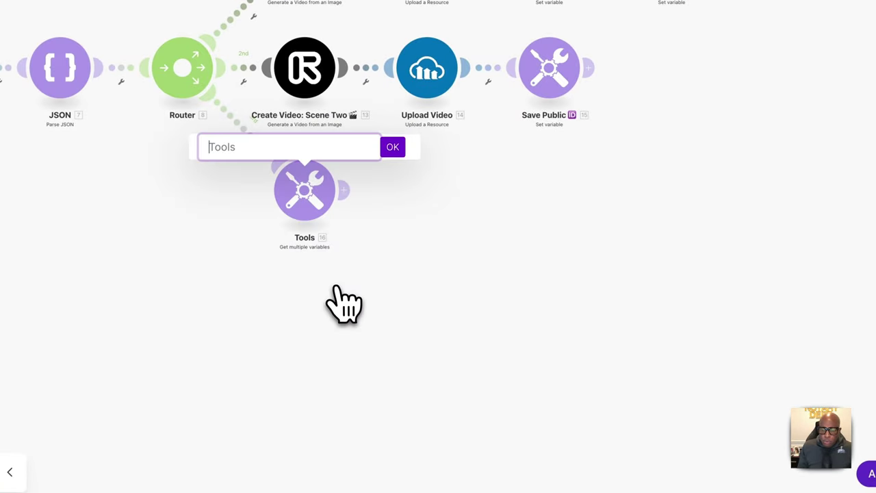
text(Get Pun;ic)
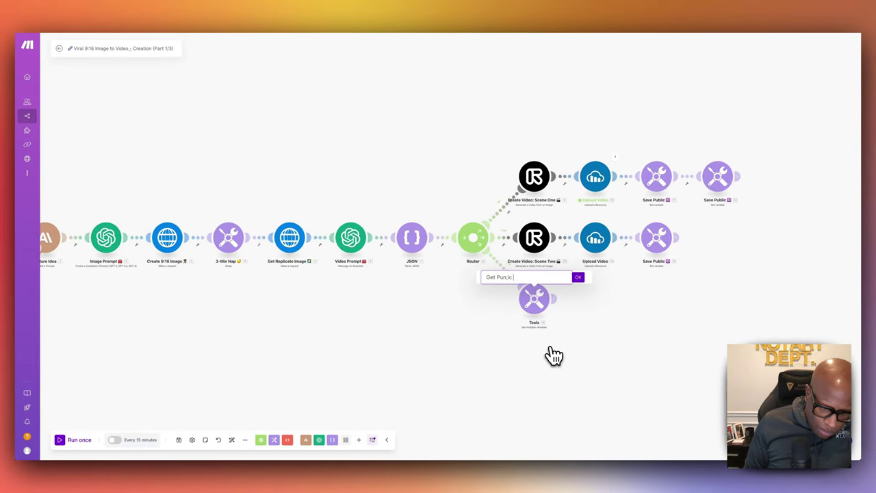
key(BackSpace)
key(BackSpace)
key(BackSpace)
key(BackSpace)
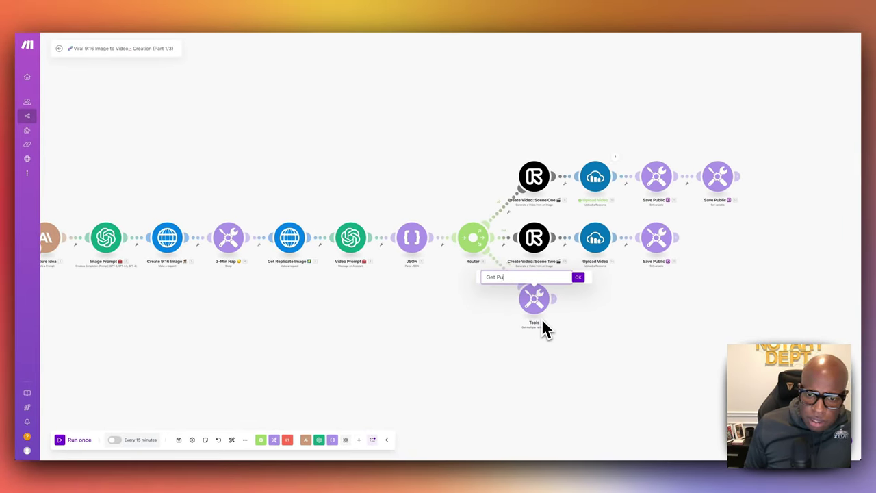
text(blic)
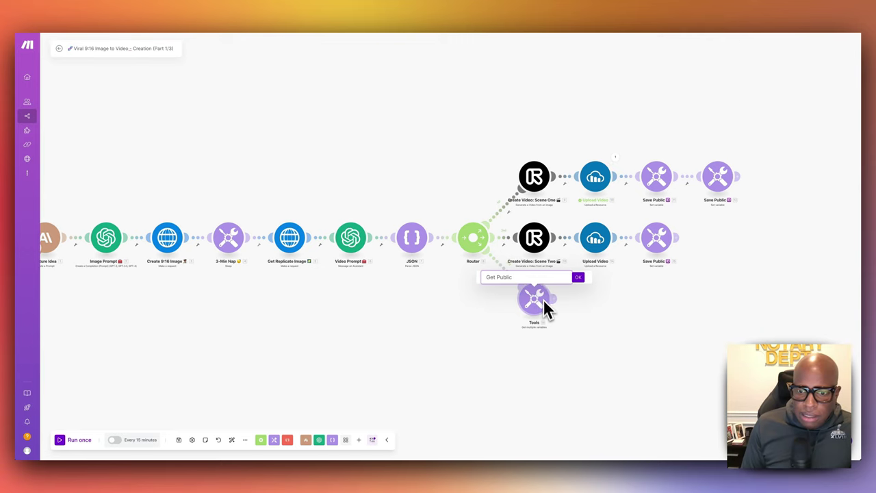
right_click(527, 278)
click(420, 241)
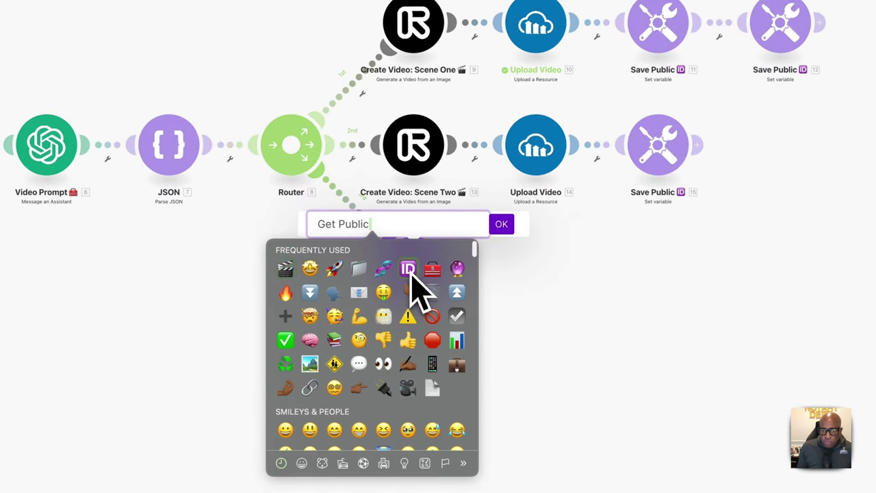
click(408, 268)
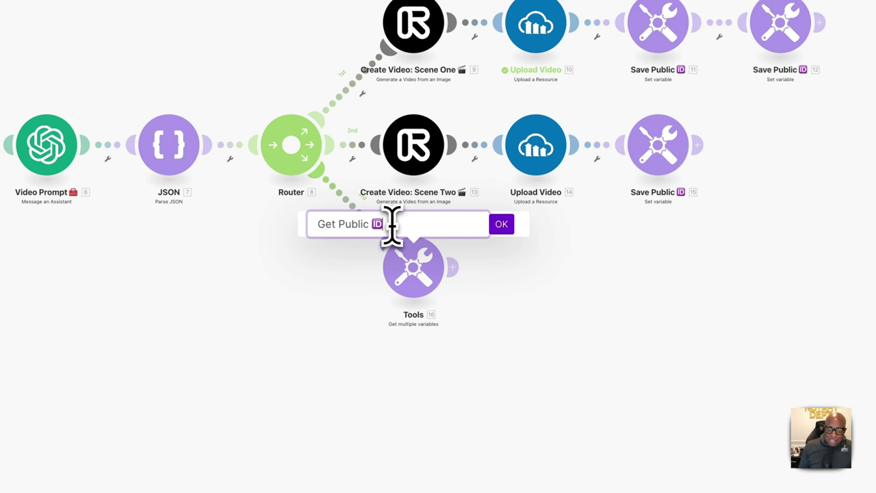
text('s)
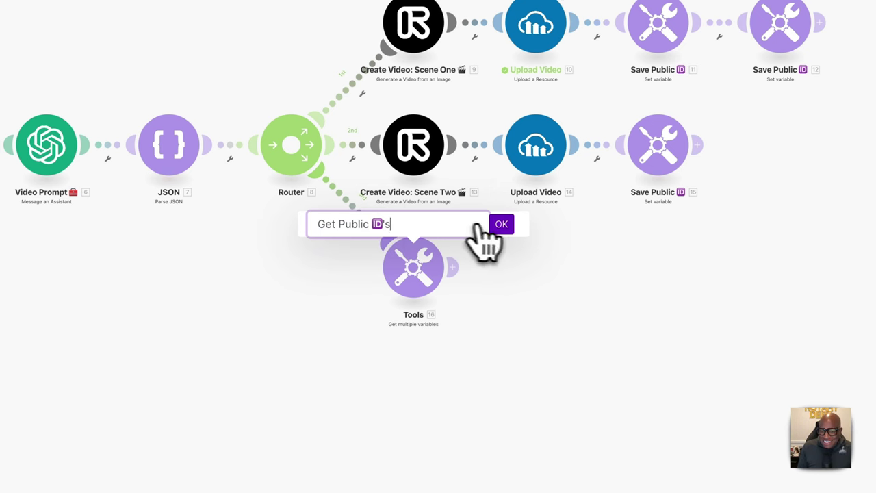
click(501, 224)
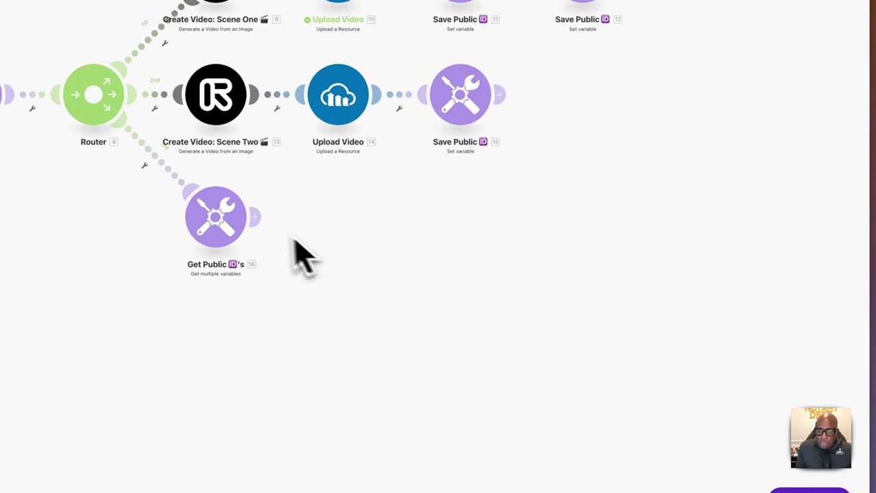
Step: Add a Cloudinary Upload a Resource module after Get Public 🆔's and set its file type to URL Where The File Stored
click(257, 218)
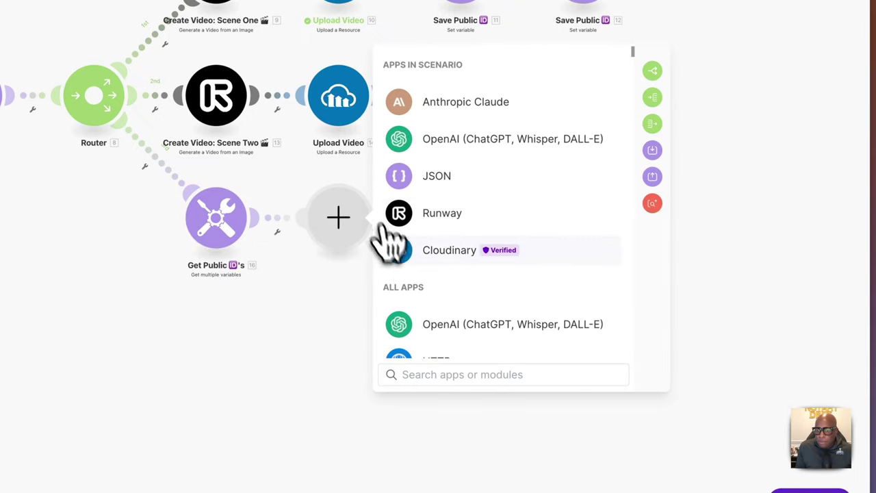
click(407, 252)
click(470, 252)
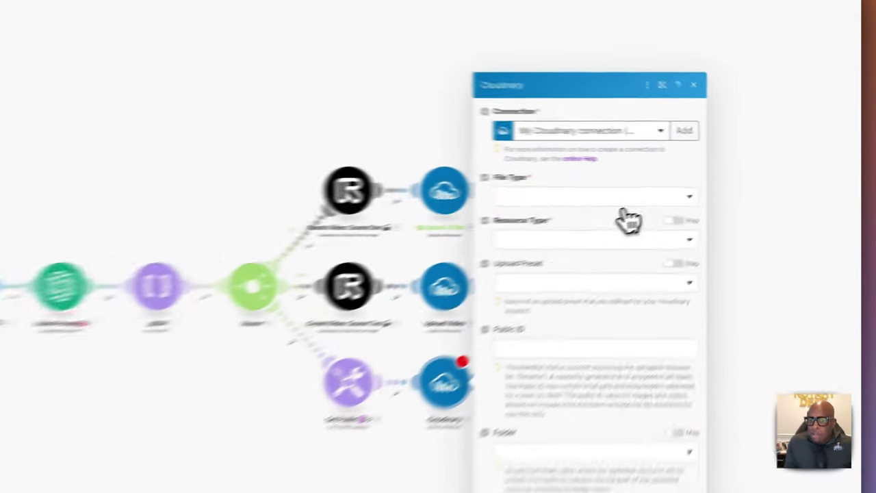
click(696, 182)
click(682, 202)
scroll(506, 277, down, 3)
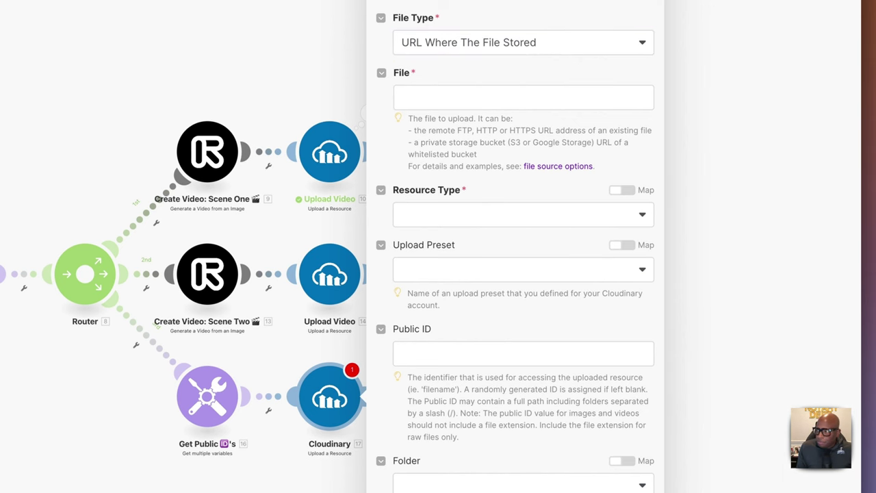
click(575, 158)
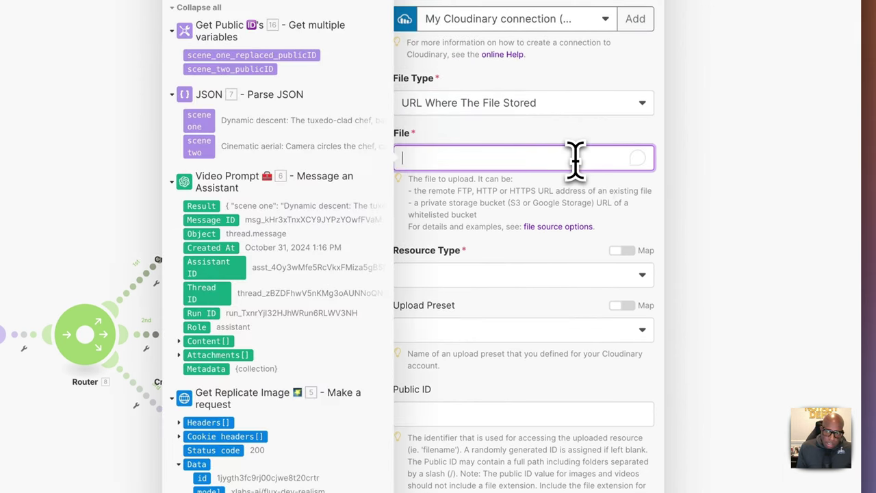
text(https://res.cloudinary.com/durwumpip/video/upload/c_fill,h_1280,w_768/fl_splice,l_video:28.scene_one_replaced_publicID/c_fill,h_1280,w_768/fl_layer_apply,so_0/28.scene_two_publicID.mp4)
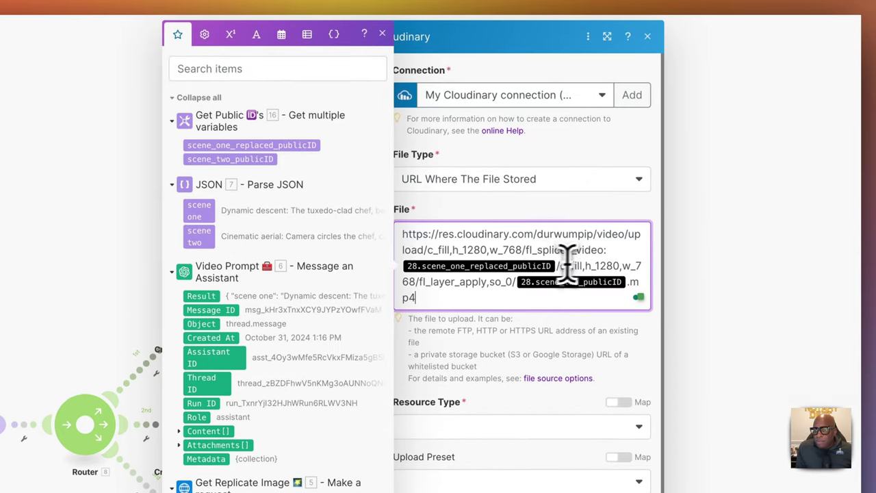
click(384, 34)
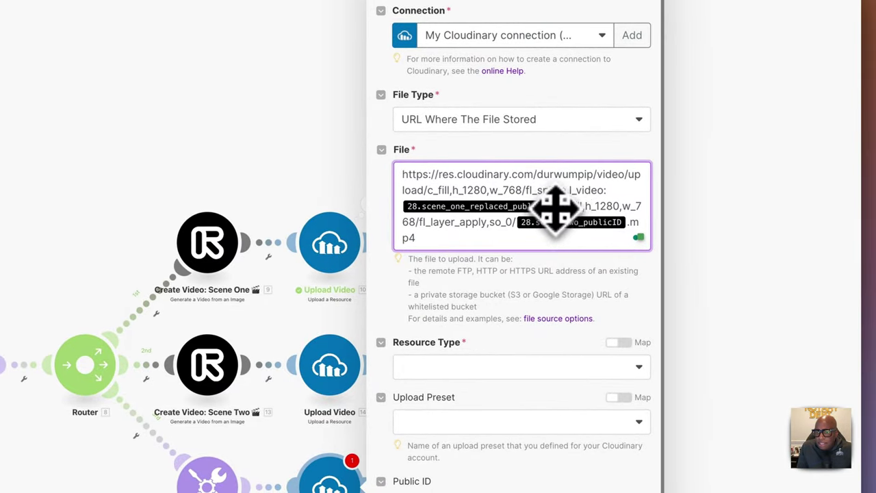
Step: Replace the two module 28 variables in the File URL with scene_one_replaced_publicID and scene_two_publicID from Get Public 🆔's
click(556, 208)
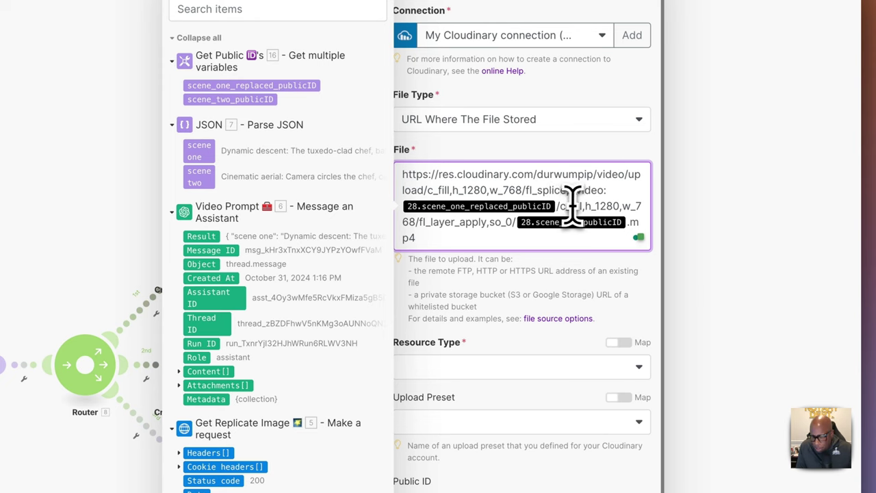
key(BackSpace)
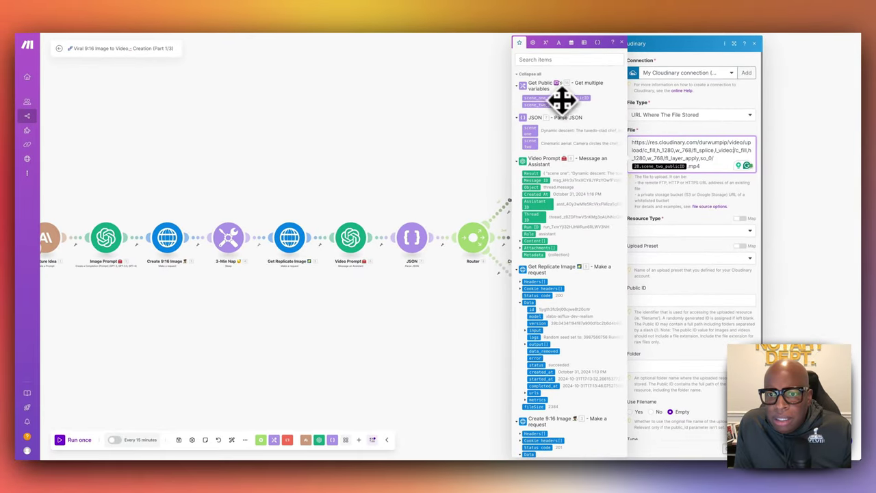
drag(553, 98, 668, 159)
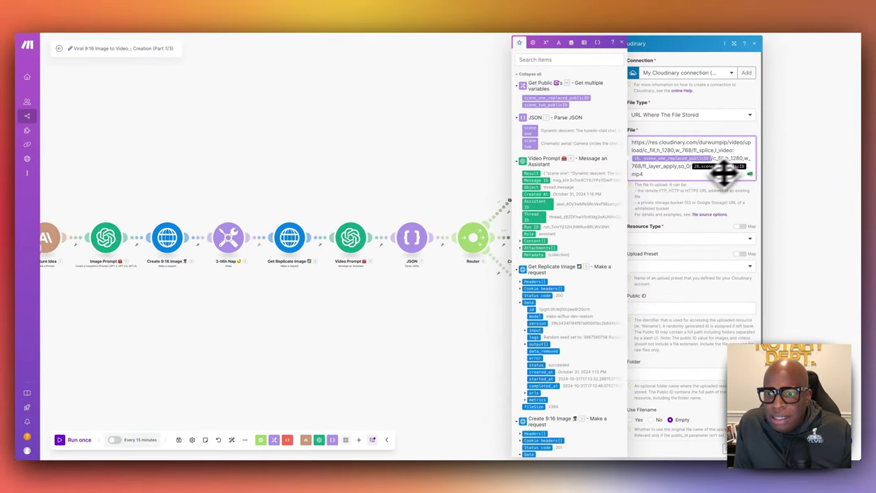
drag(692, 177, 755, 165)
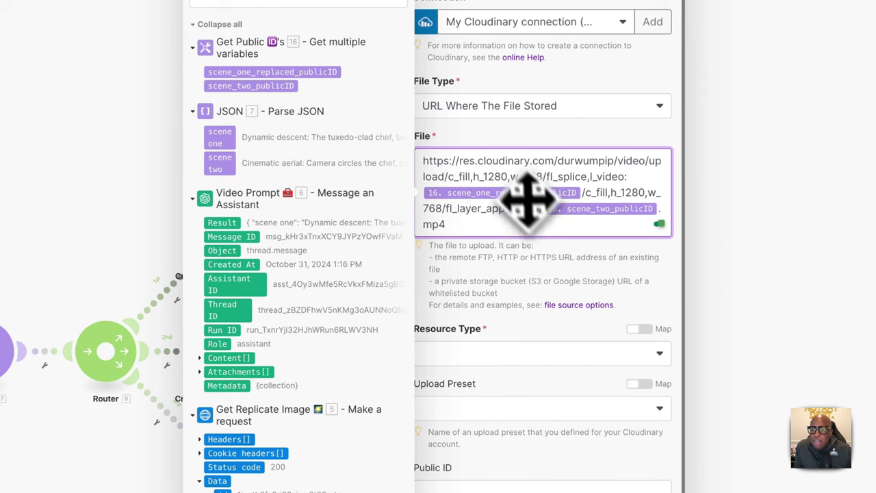
Step: Set the spliced-video upload's Resource Type to video and its Folder to vertical_videos, and save the Cloudinary module
click(582, 346)
click(465, 243)
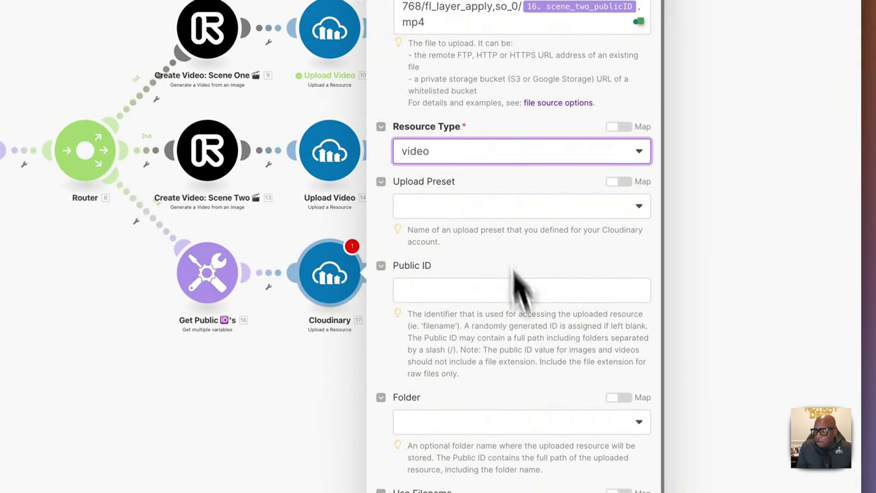
scroll(514, 356, down, 2)
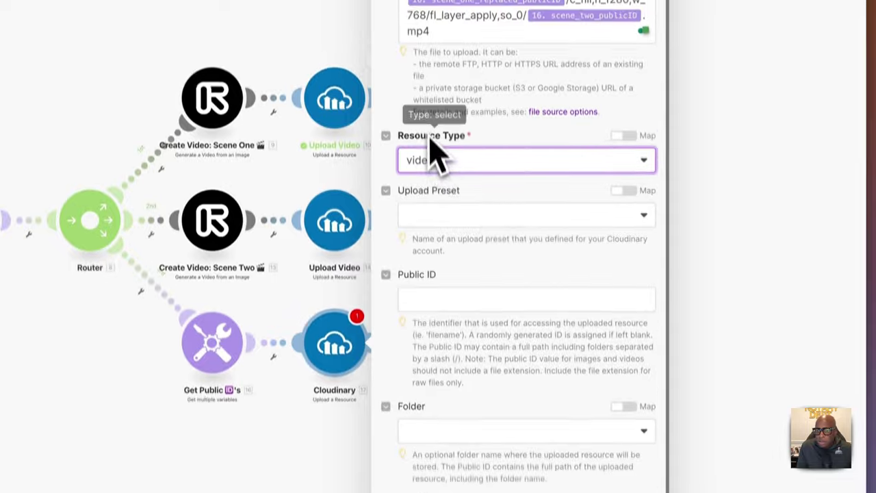
click(460, 362)
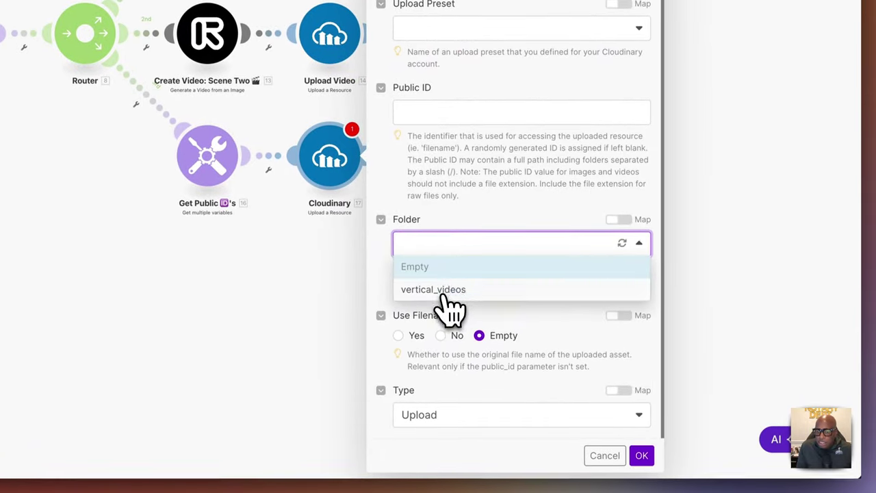
click(439, 294)
click(642, 456)
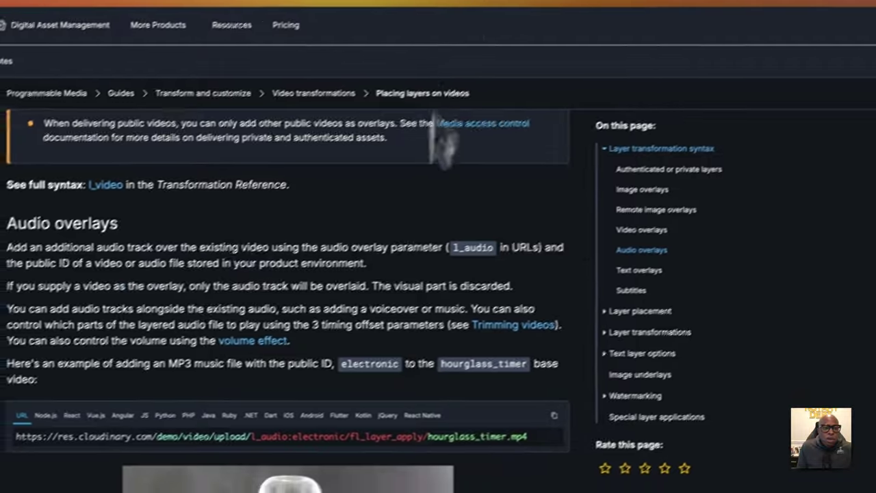
Step: Switch to Cloudinary Docs and look through the Placing layers on videos page for the video splicing syntax
scroll(464, 254, up, 15)
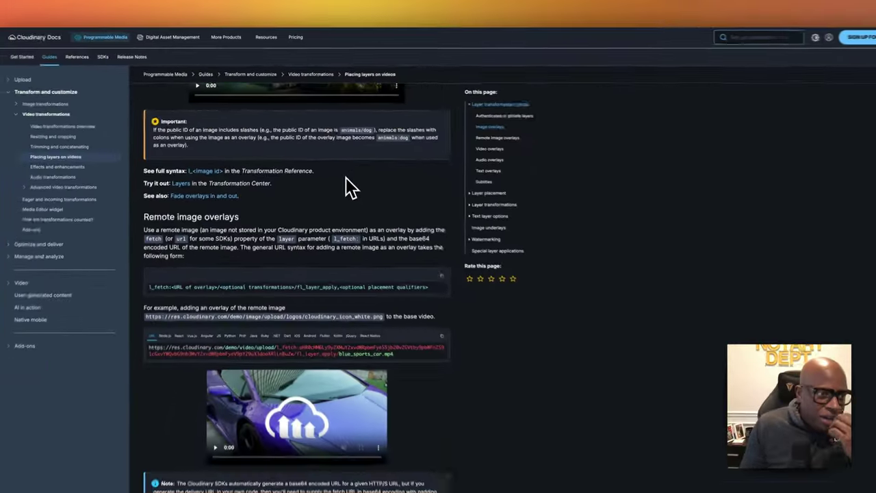
scroll(414, 273, up, 3)
scroll(342, 180, up, 5)
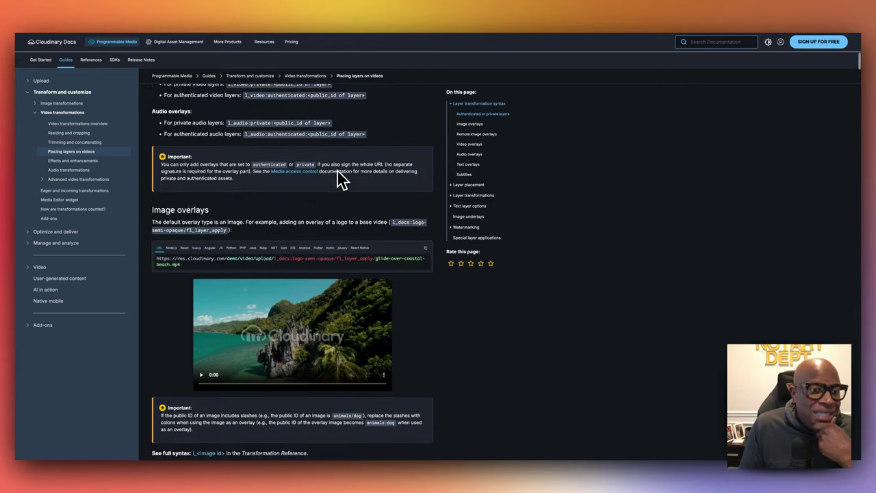
scroll(342, 180, down, 5)
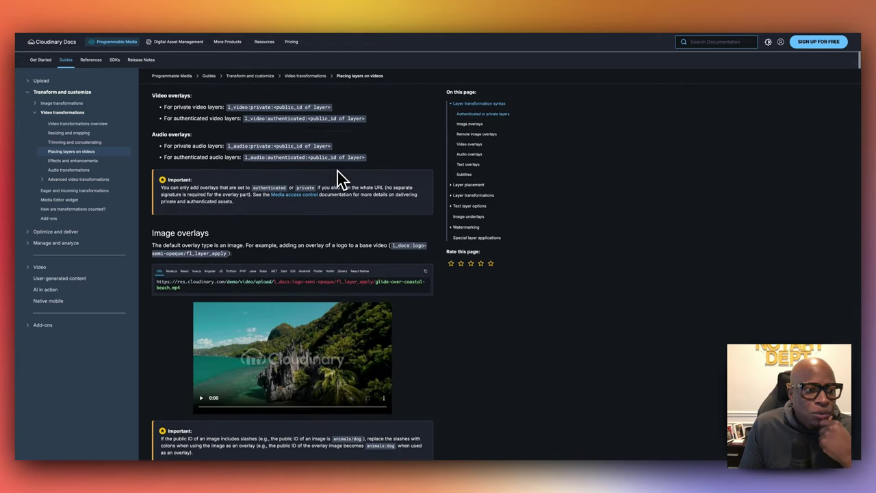
scroll(343, 179, up, 1)
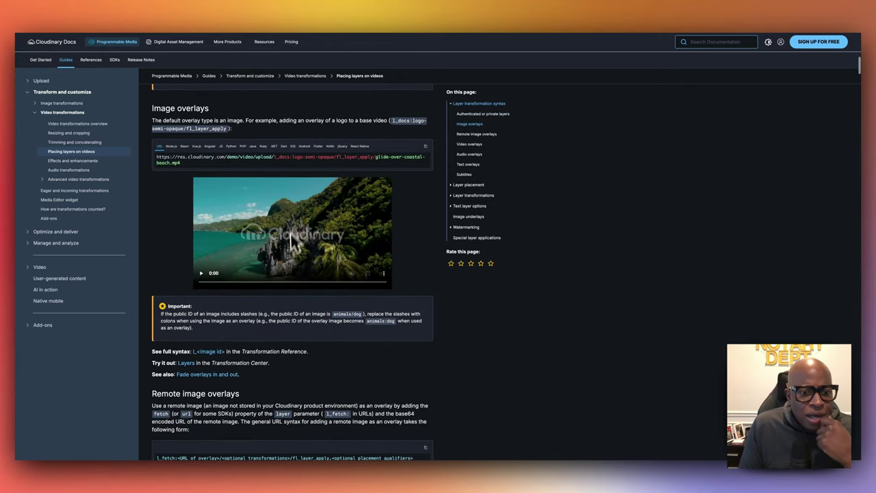
scroll(287, 232, down, 6)
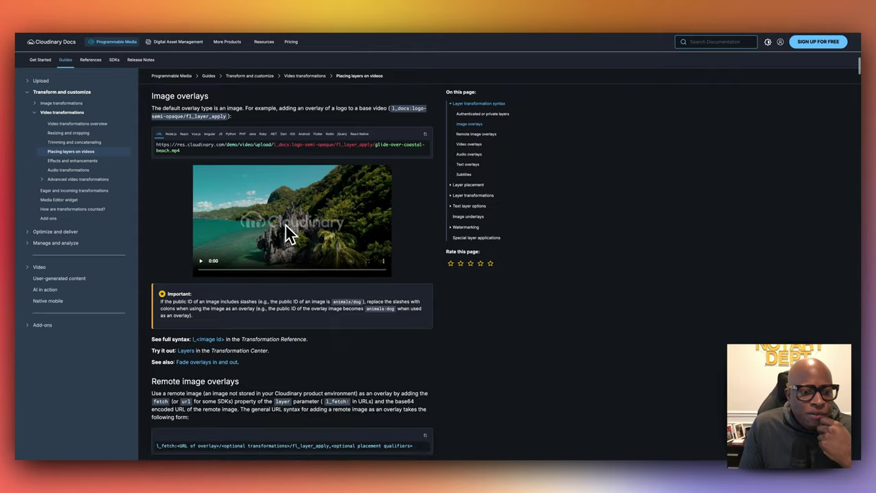
scroll(288, 233, down, 12)
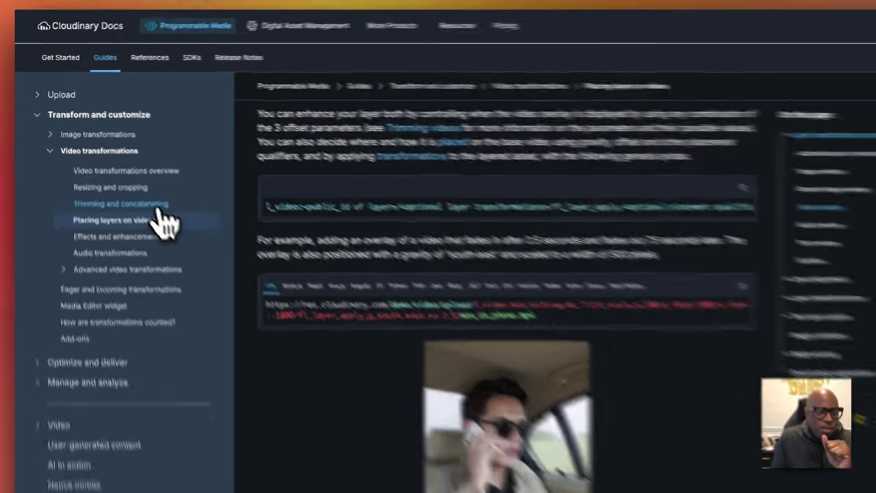
Step: Open the Trimming and concatenating guide and examine the URL example under Concatenate videos together
click(157, 206)
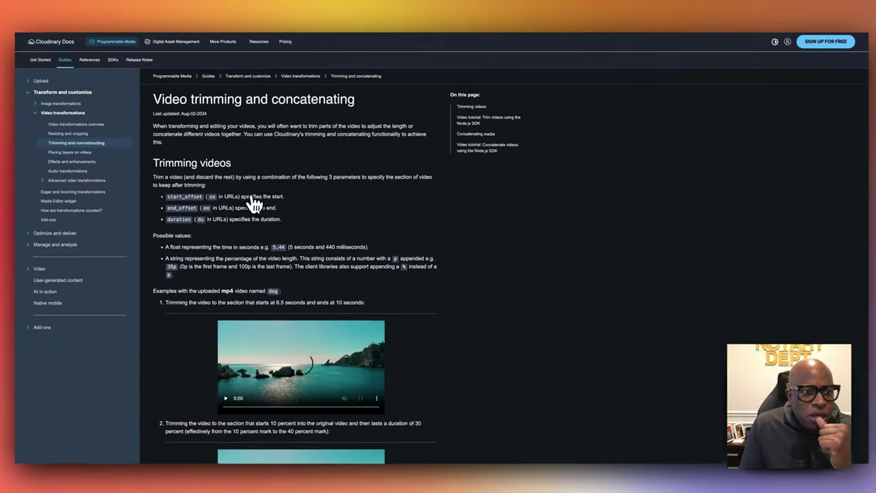
scroll(288, 205, down, 1)
scroll(296, 214, down, 10)
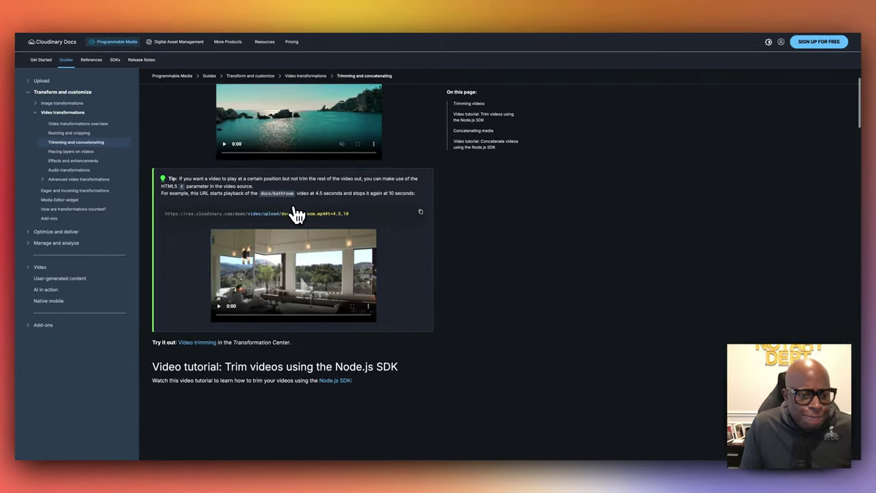
scroll(296, 214, down, 10)
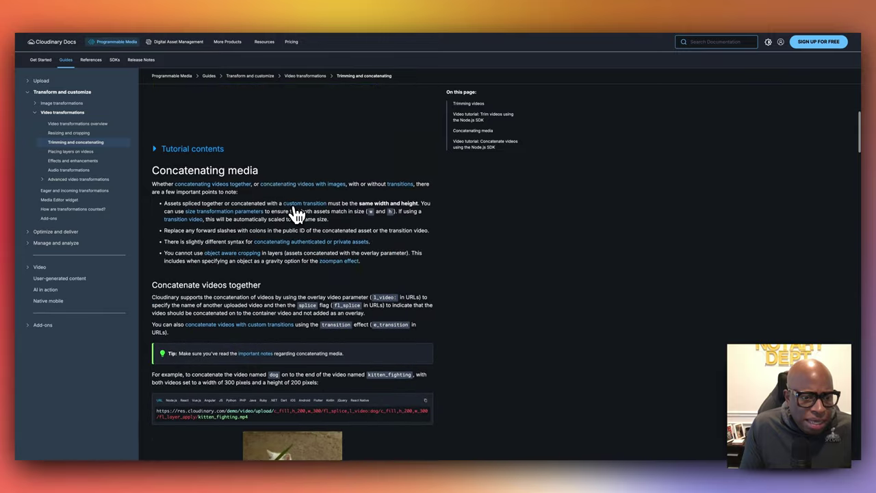
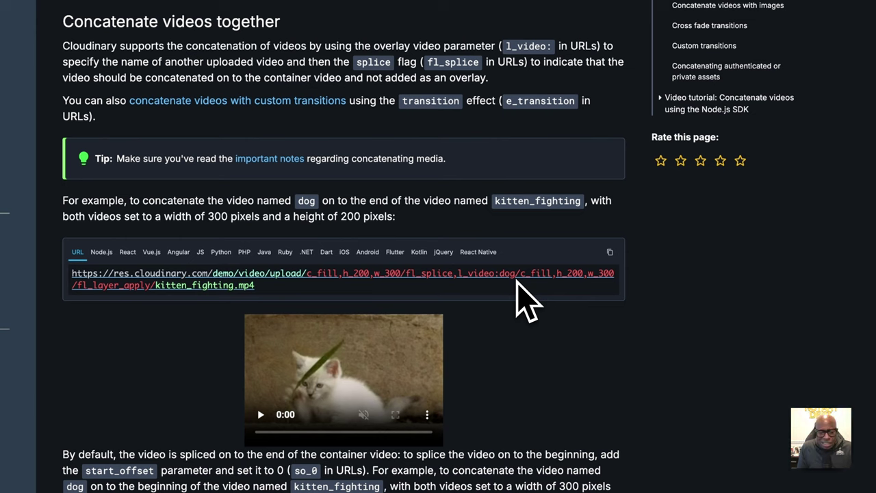
scroll(518, 287, down, 1)
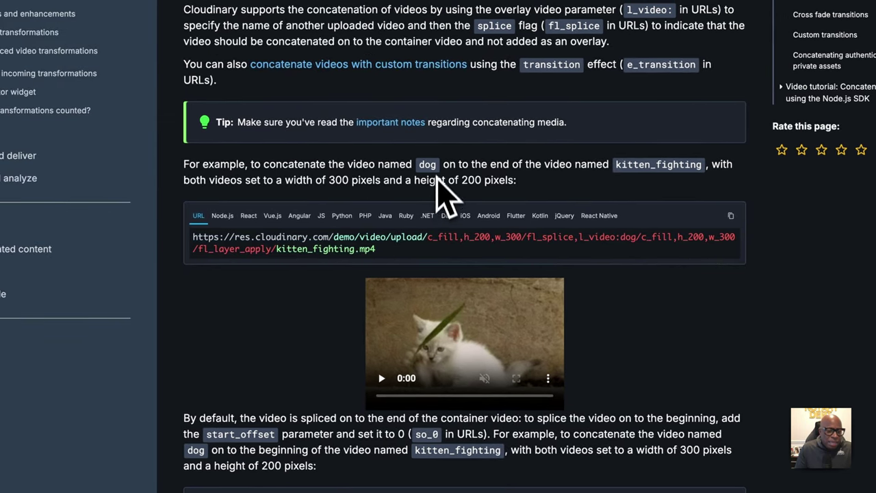
scroll(432, 184, up, 1)
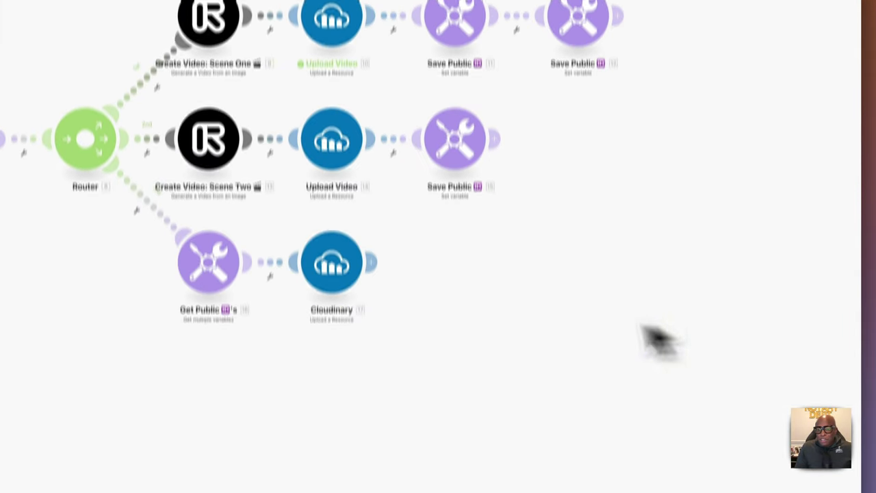
scroll(445, 246, right, 5)
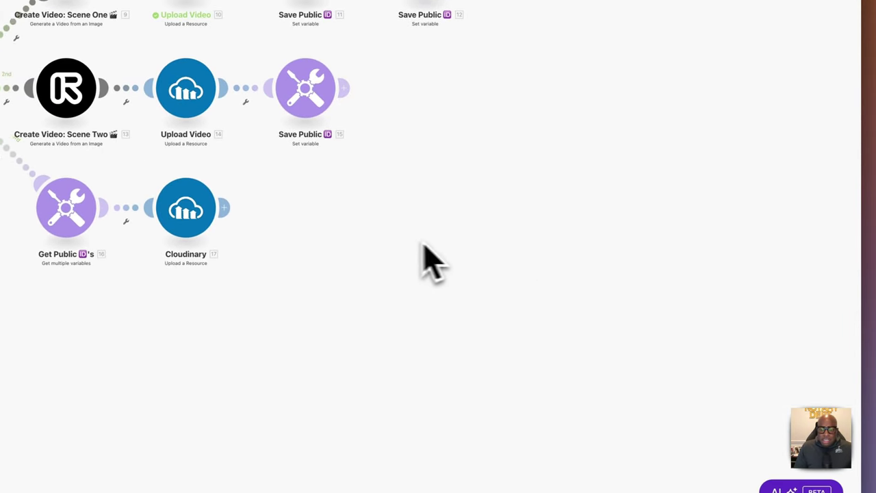
scroll(421, 244, down, 5)
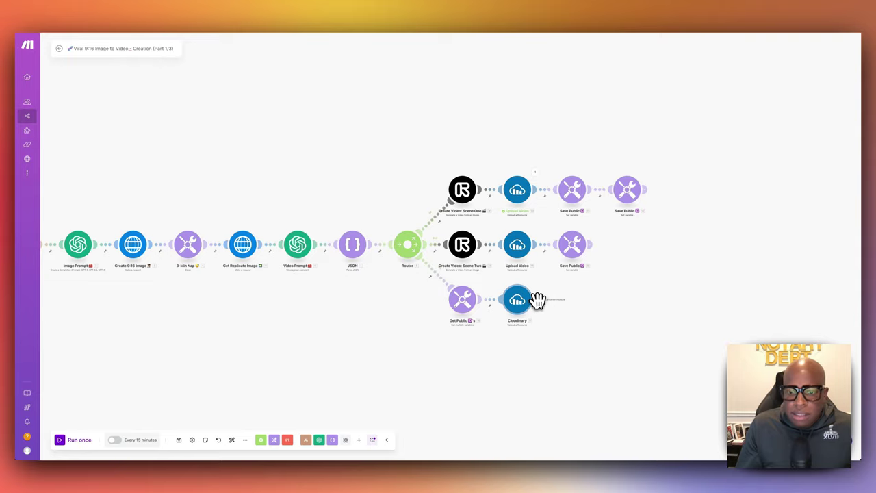
click(572, 299)
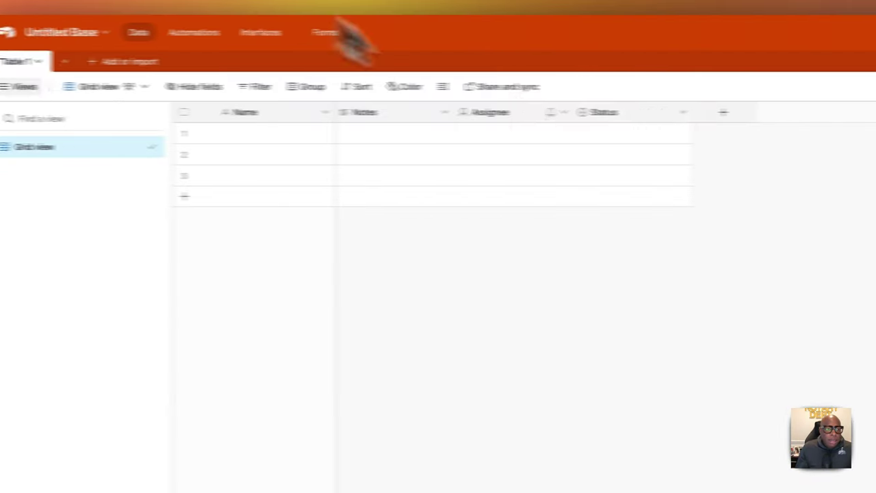
Step: Switch to Airtable and rename the untitled base as DEMO Img to Video Automation
click(98, 33)
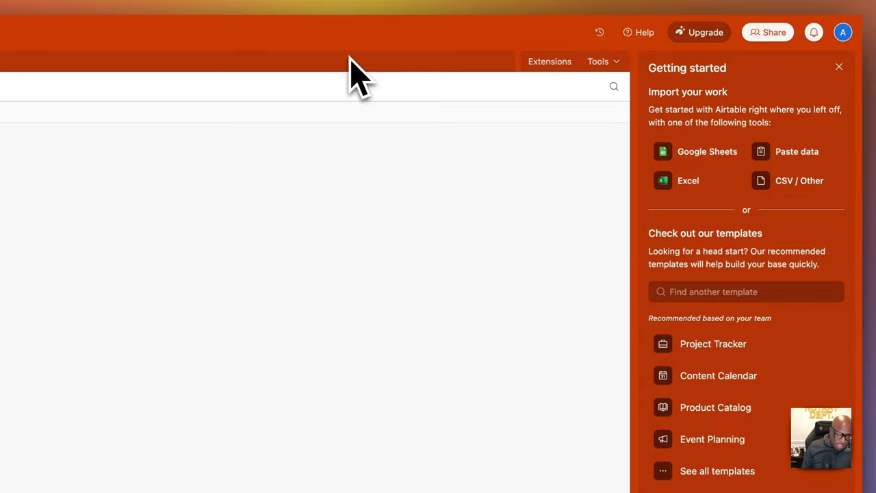
text(Video)
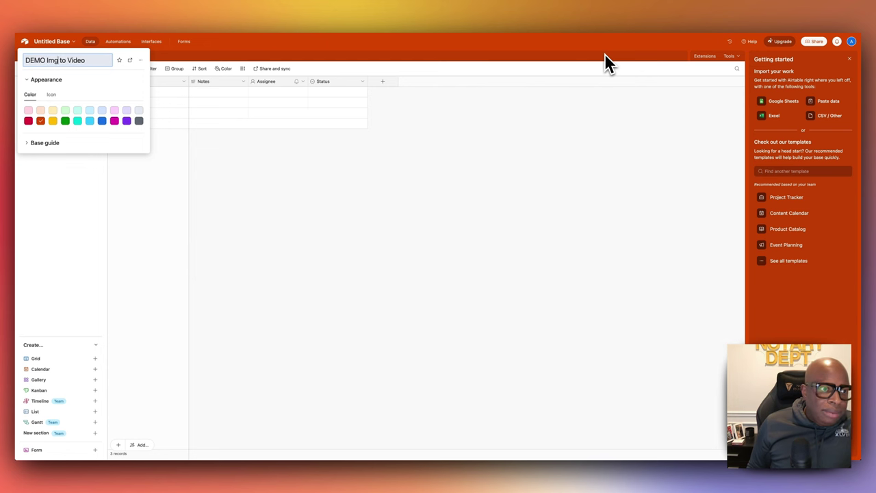
text(Autom)
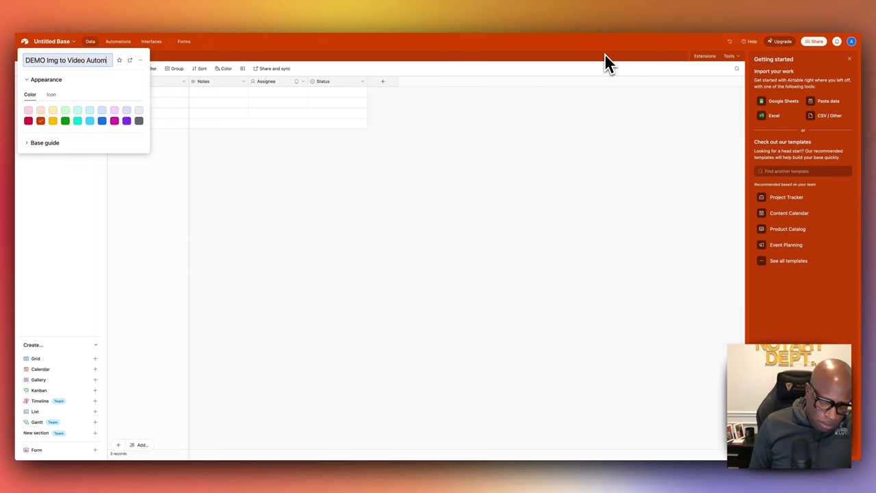
text(ation)
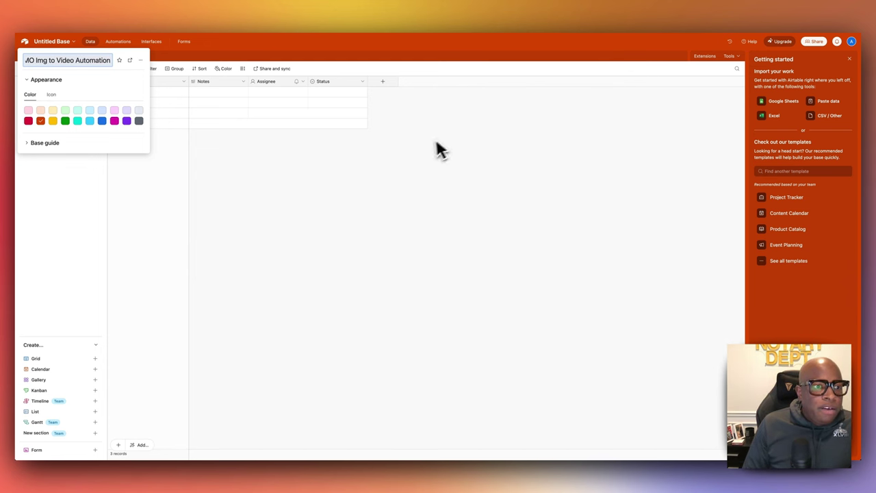
key(Return)
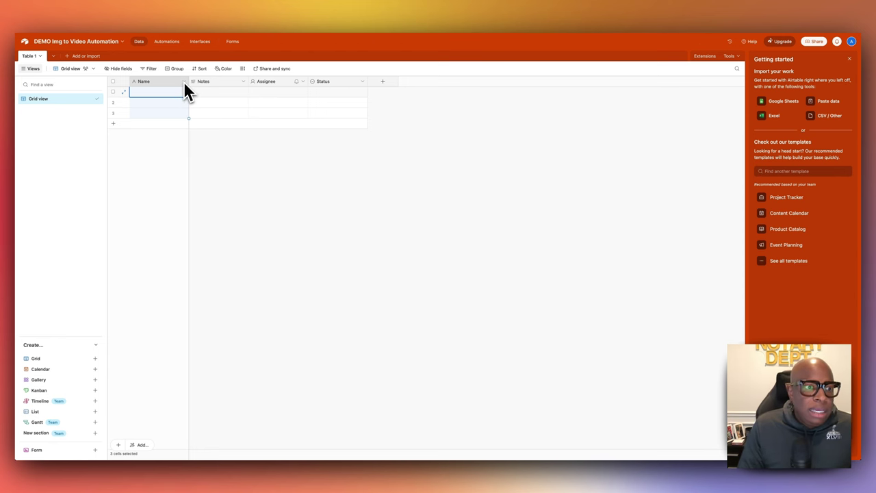
Step: Rename the table's primary Name field as Public ID: Original Video, keeping the single line text type
right_click(144, 86)
click(159, 96)
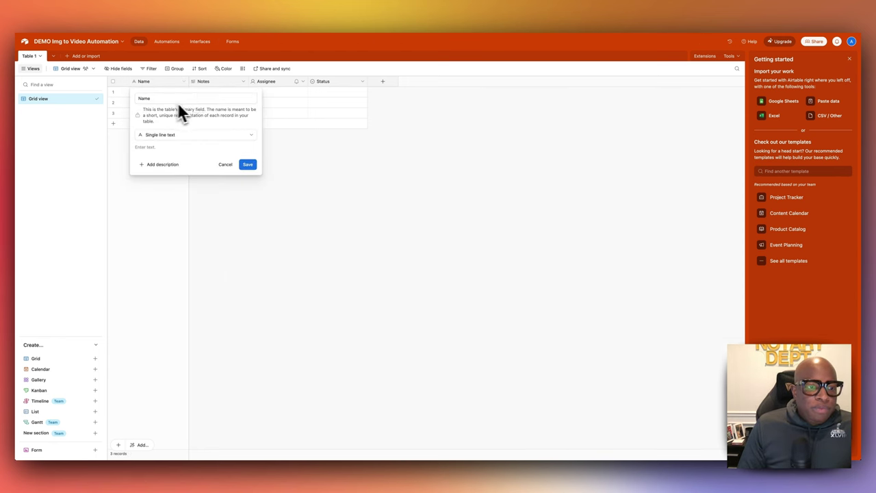
text(P)
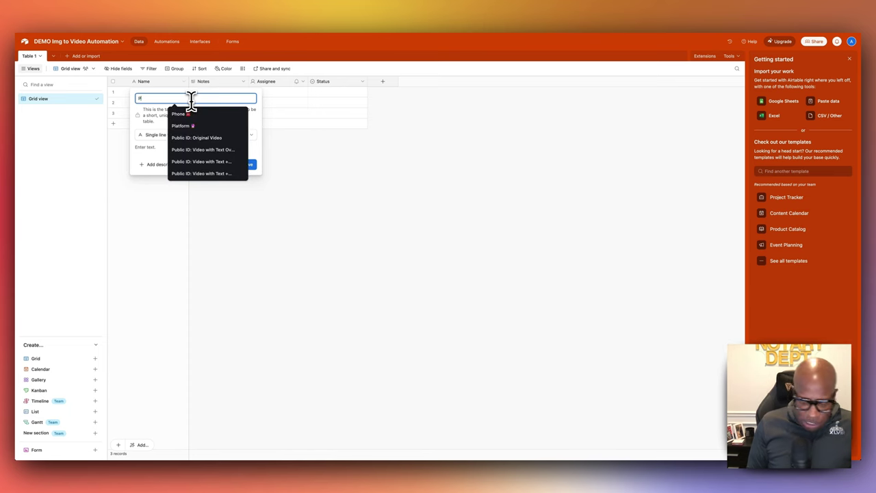
text(ublic )
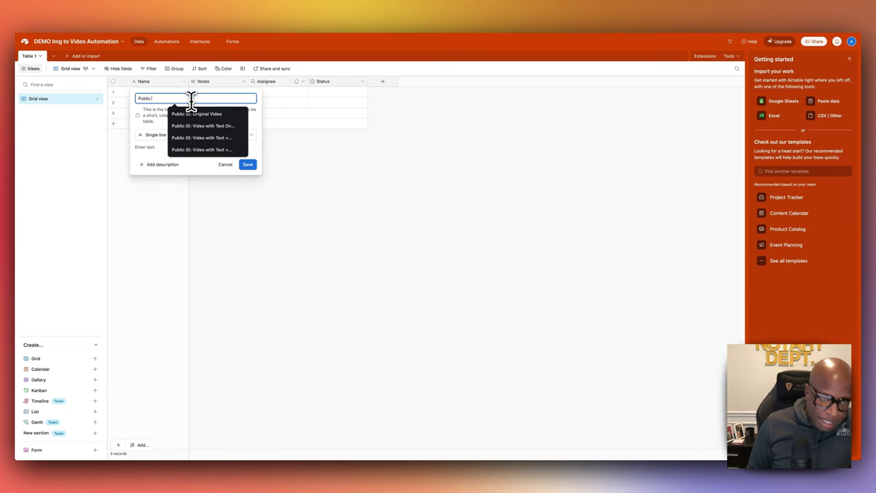
text(ID:)
click(196, 113)
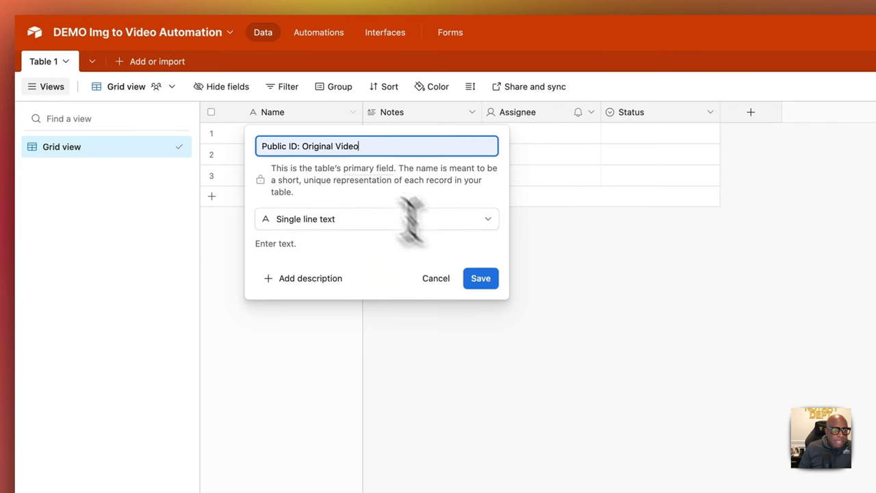
click(480, 281)
Step: Rename the Notes field as Text: Original Image Idea, keeping the long text type
click(472, 113)
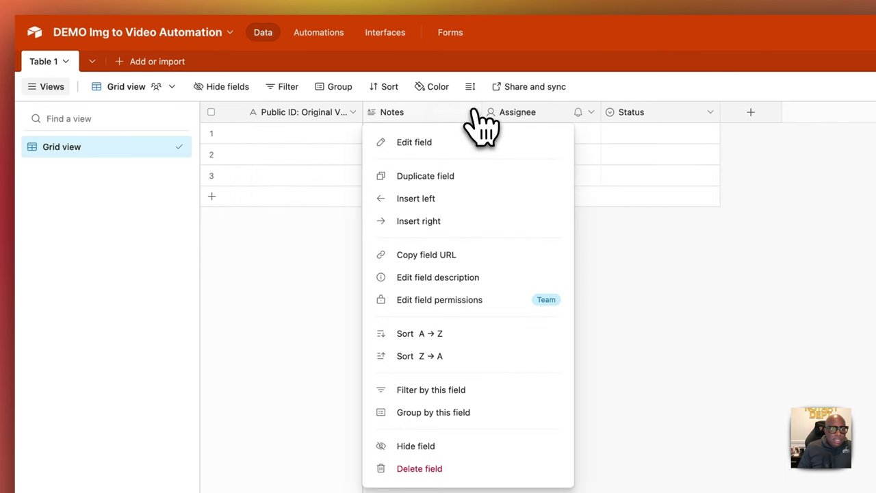
click(423, 143)
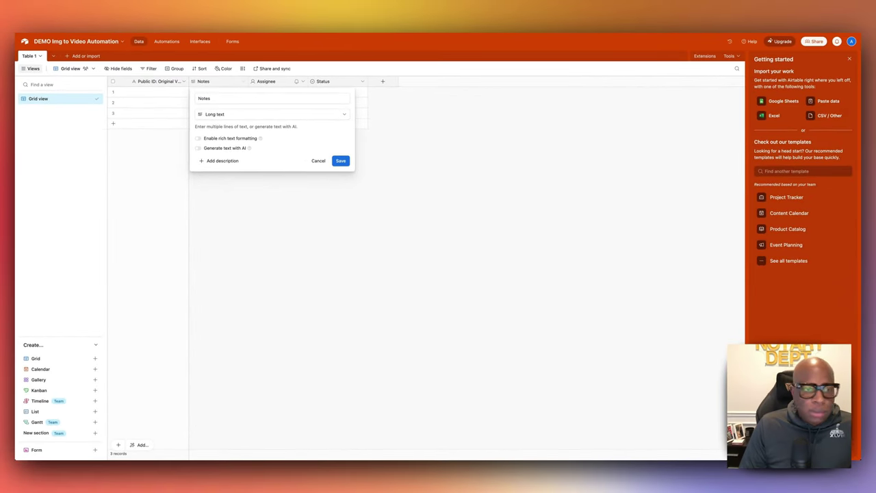
double_click(221, 98)
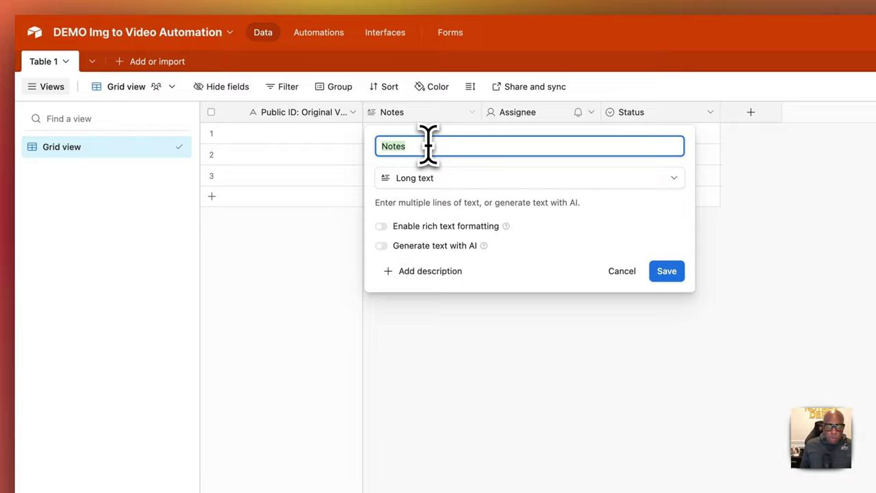
text(Text: Orig)
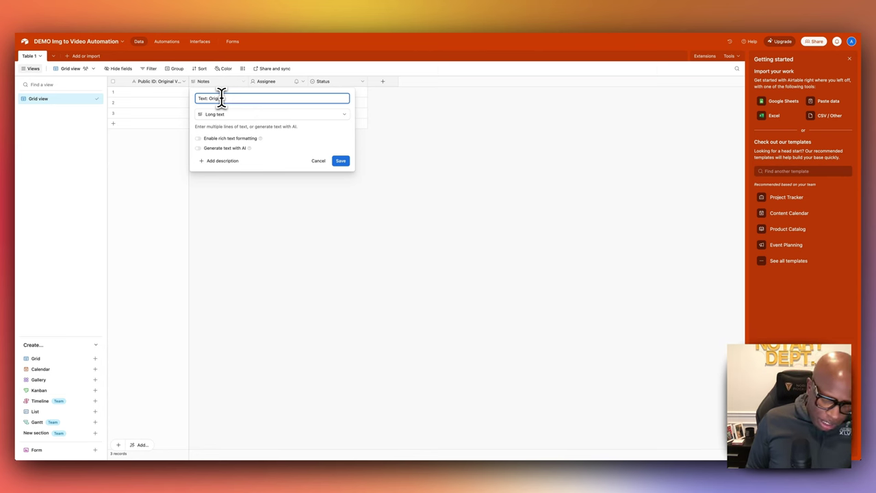
text(inal Image Idea)
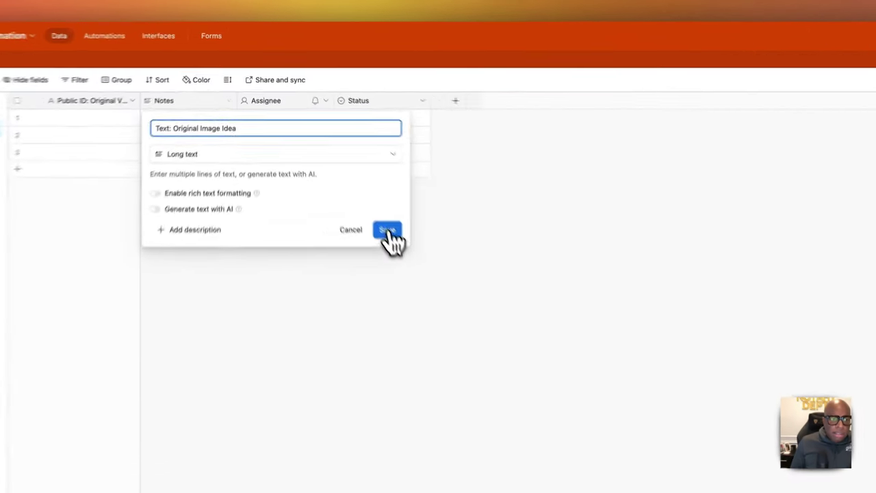
click(341, 160)
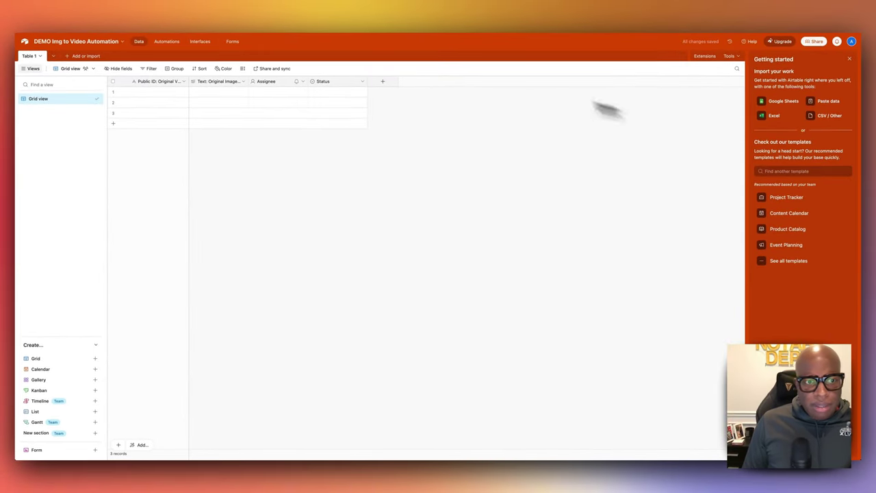
Step: Change the Assignee field to single line text and rename it Public ID: Video with Text Overlay
click(301, 81)
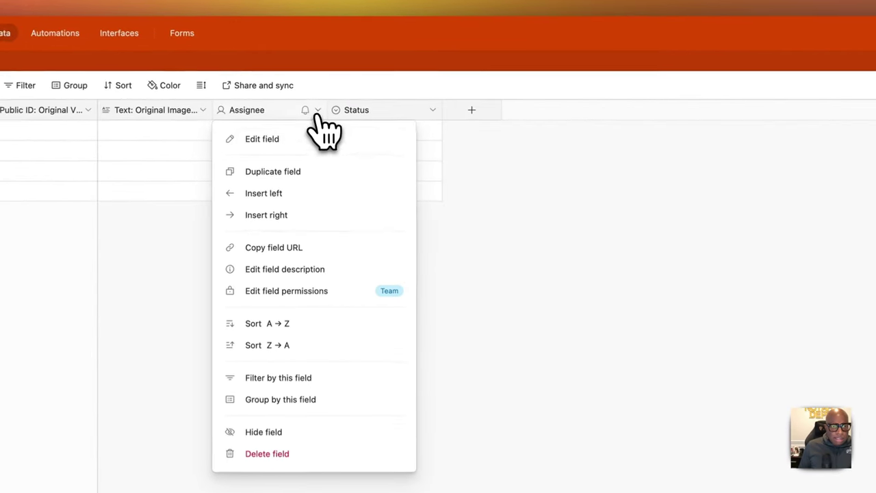
click(288, 141)
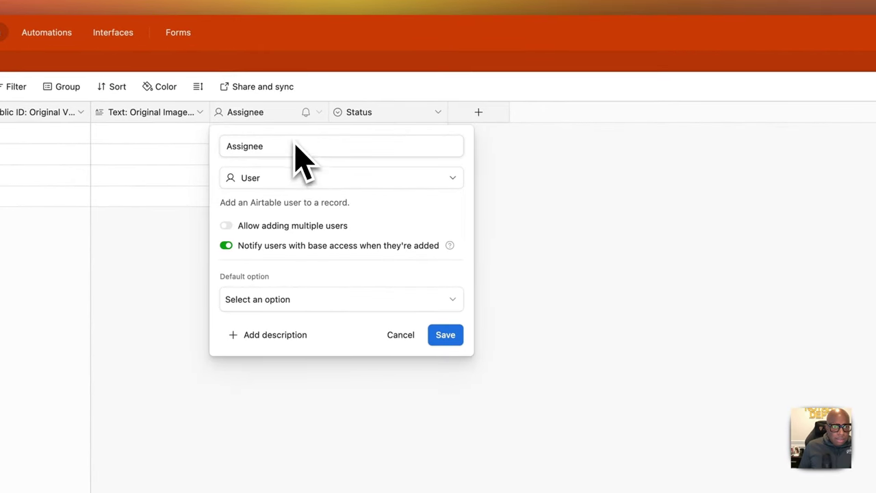
click(288, 179)
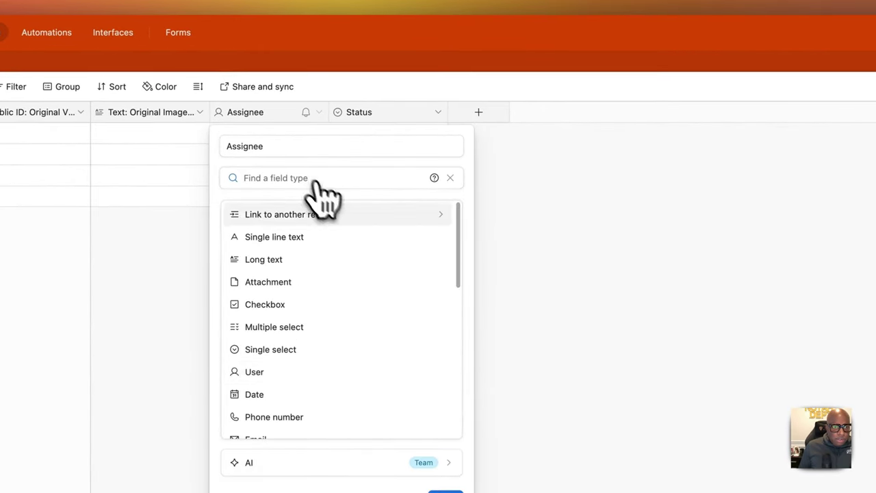
click(288, 237)
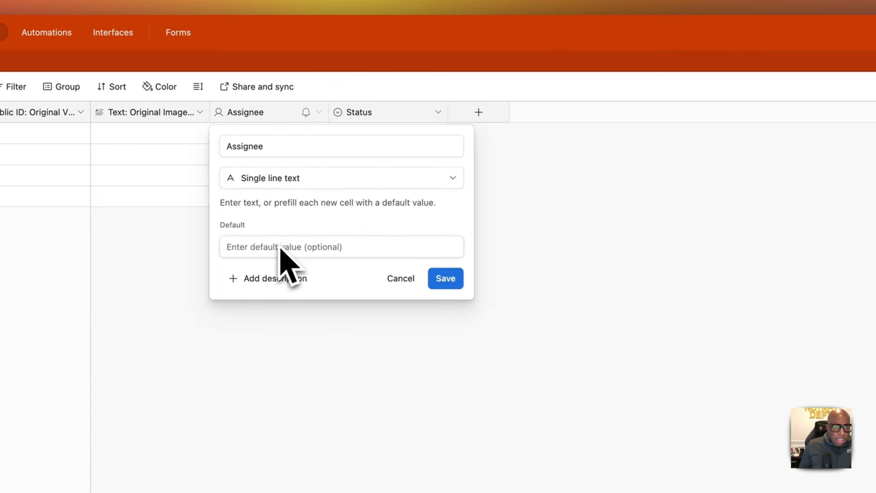
double_click(278, 146)
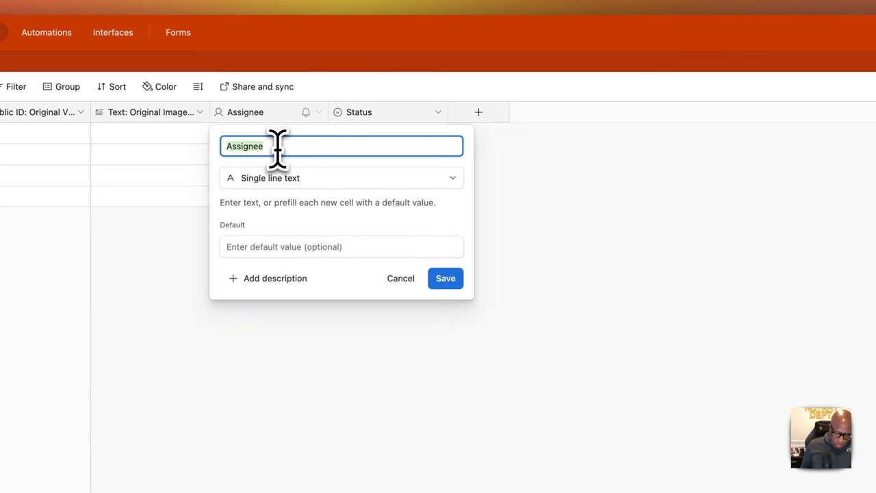
text(P)
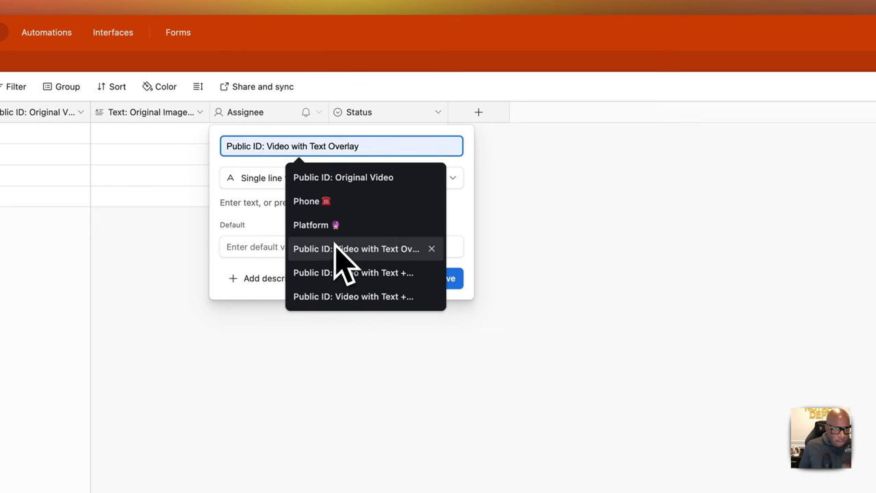
click(340, 252)
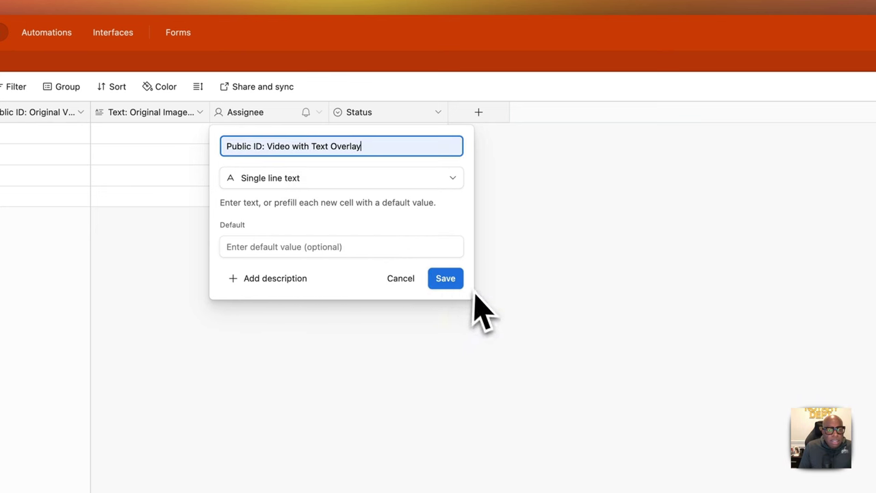
click(452, 281)
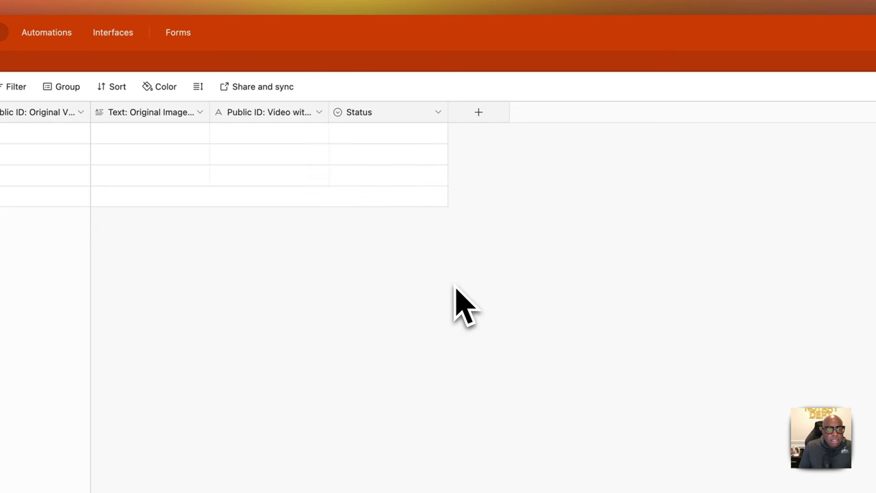
click(437, 114)
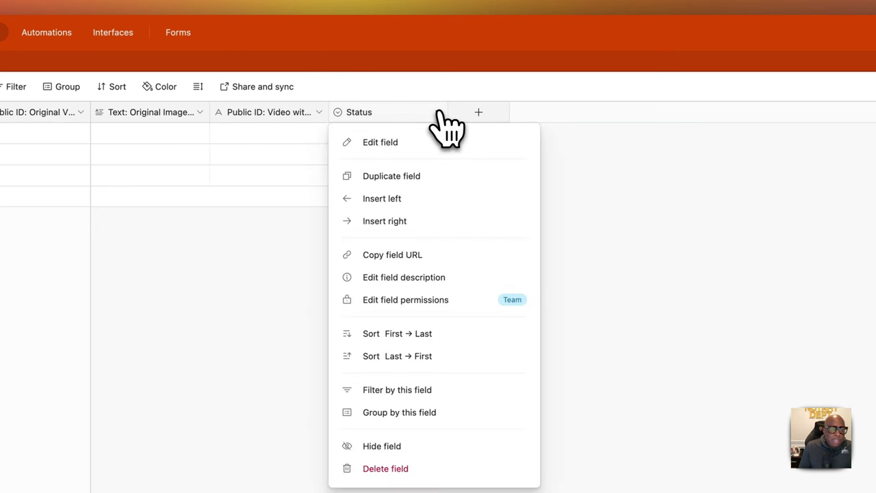
click(363, 142)
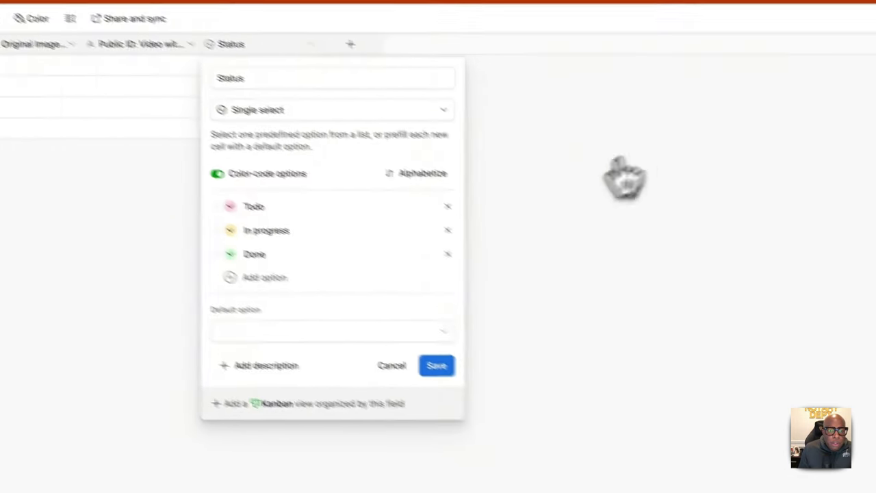
click(340, 342)
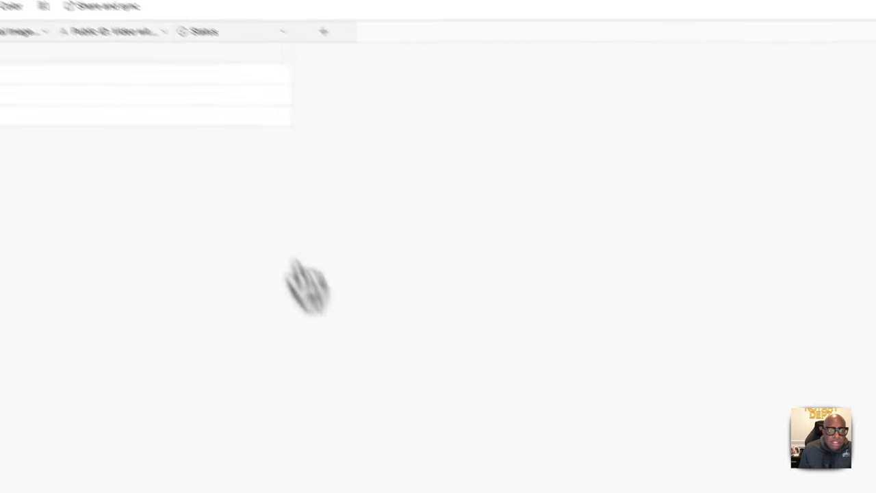
Step: Duplicate the Public ID: Video with Text Overlay field and rename the copy Public ID: Video with Text + Voice Overlay
click(295, 113)
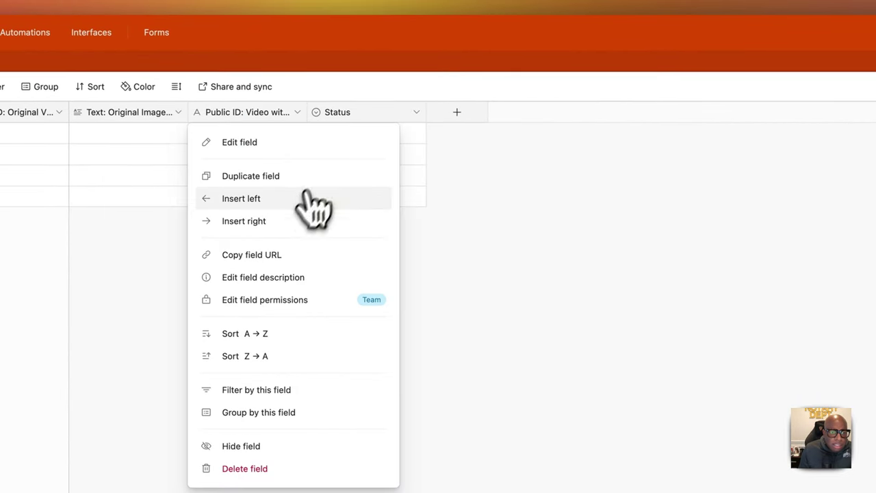
click(282, 176)
click(411, 111)
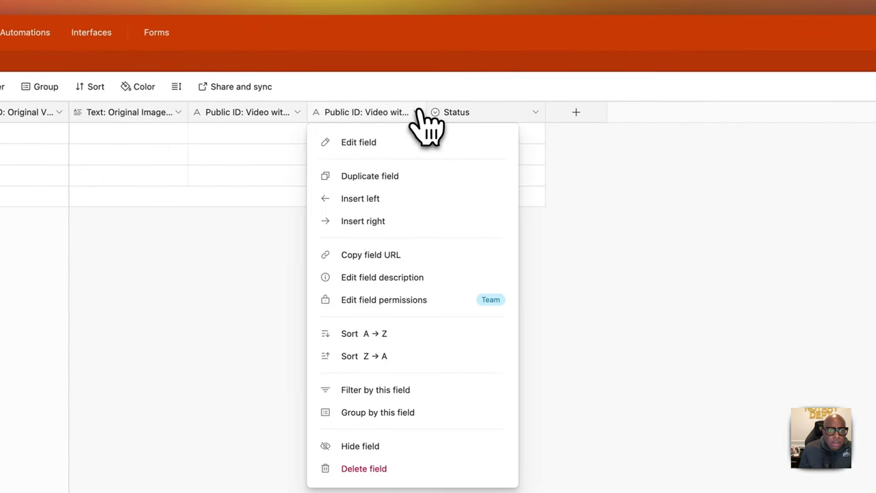
click(400, 142)
drag(501, 149, 313, 157)
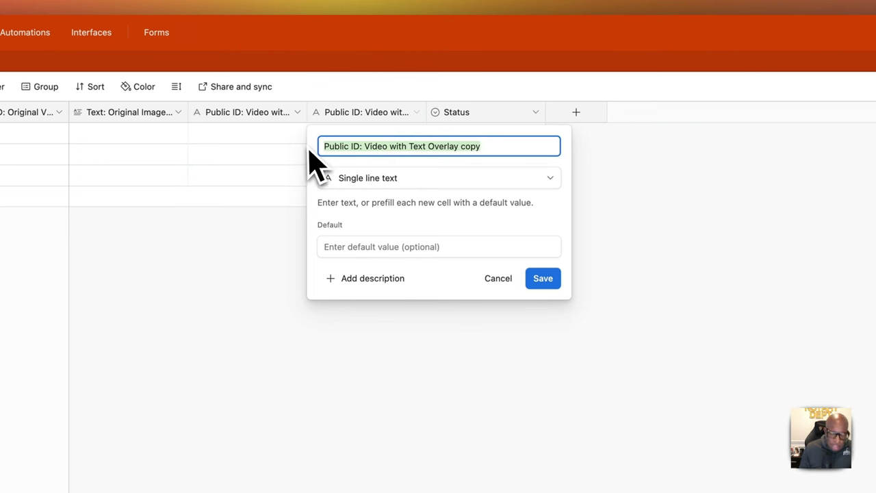
text(Pu)
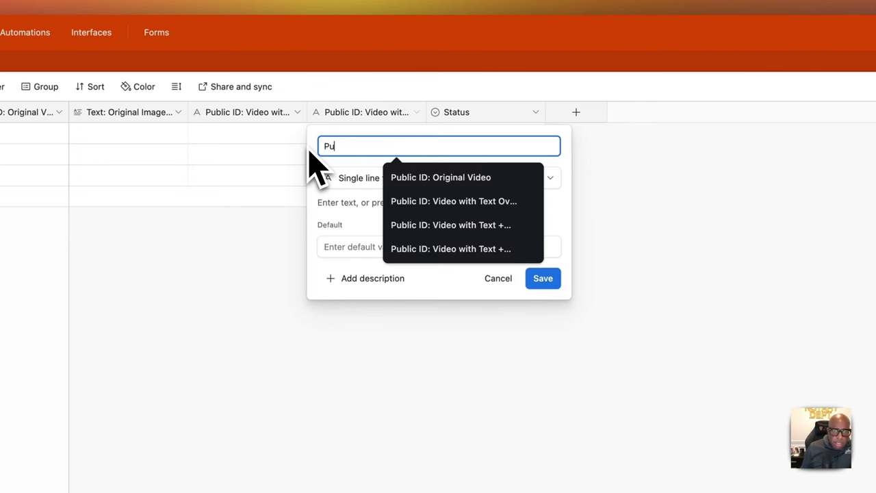
click(411, 224)
click(548, 282)
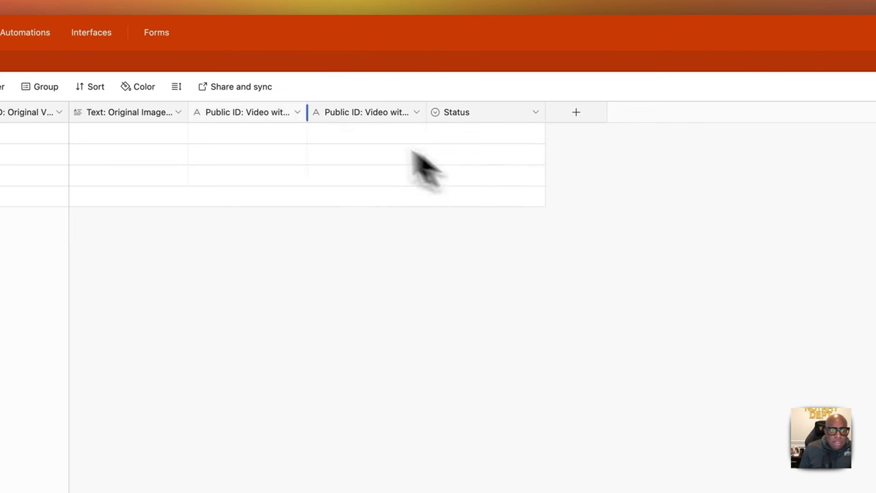
Step: Adjust the widths of the Public ID and Text columns so their full field names fit
drag(308, 116, 461, 117)
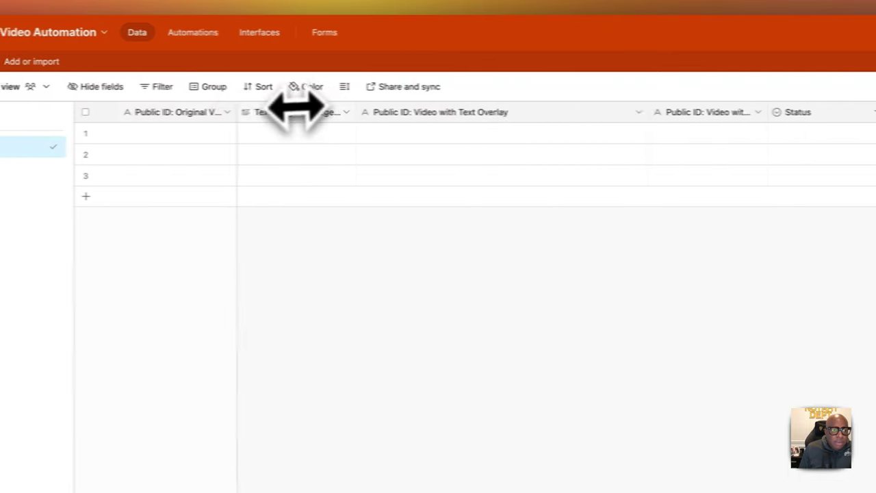
drag(71, 111, 145, 113)
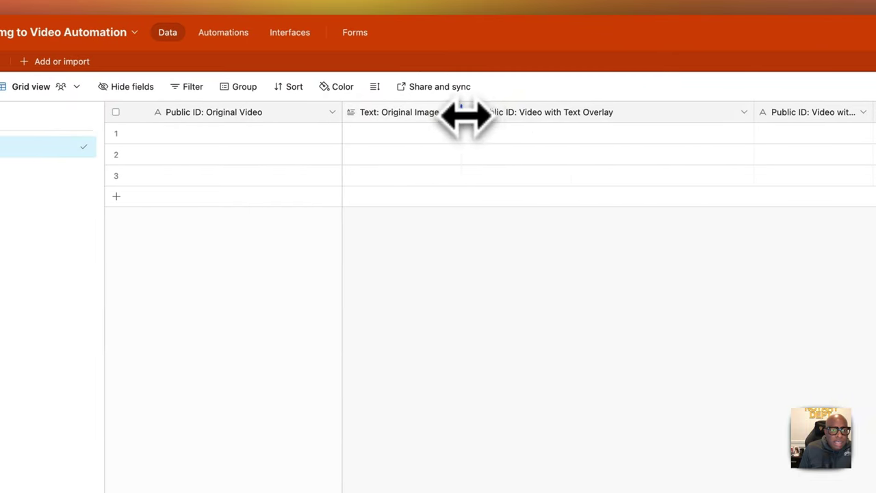
drag(466, 114, 485, 111)
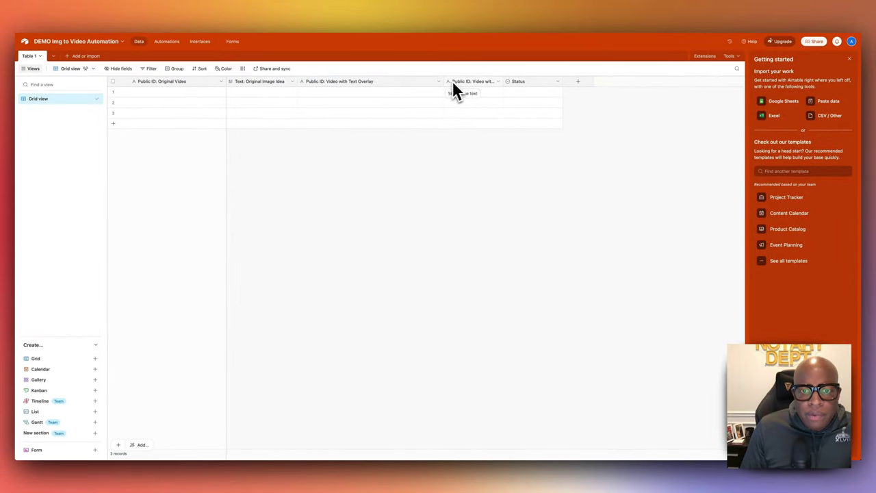
drag(444, 81, 395, 80)
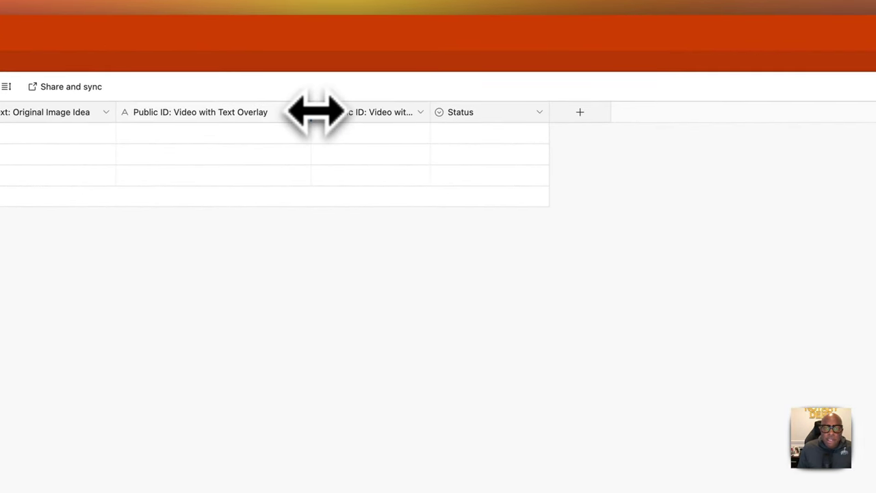
drag(315, 111, 563, 113)
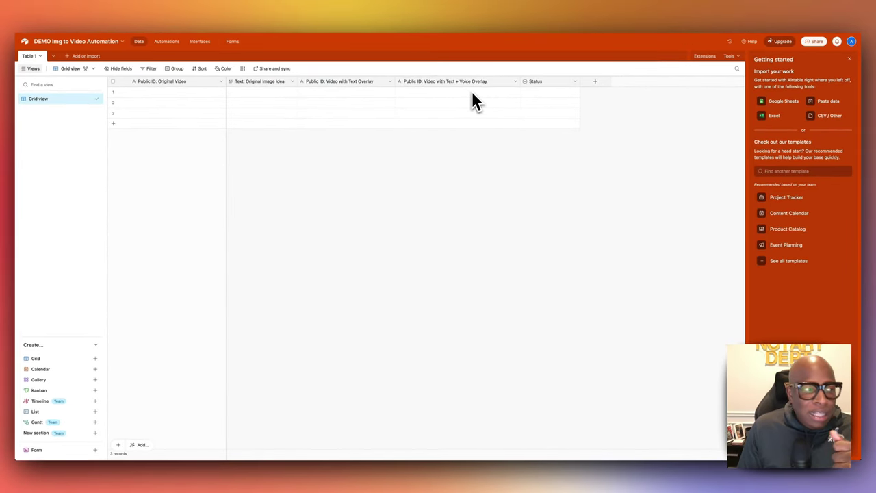
drag(520, 82, 504, 84)
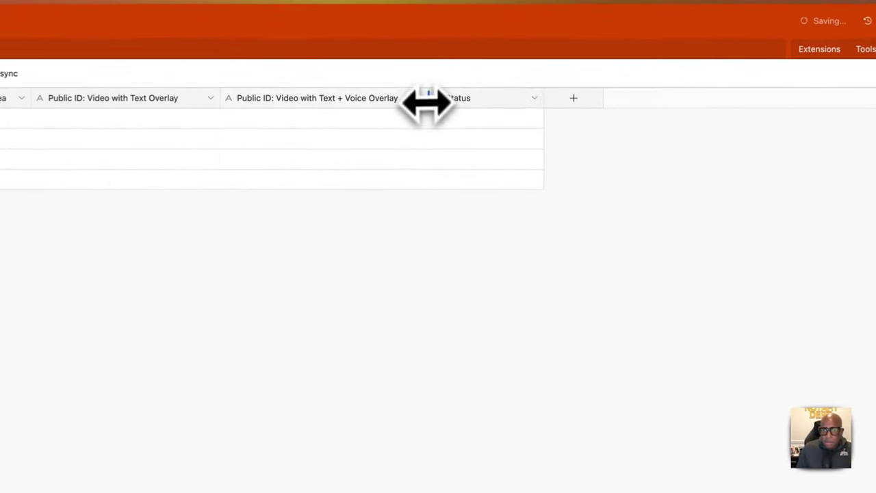
Step: Duplicate the Text + Voice Overlay field, rename the copy Public ID: Video with Text + Voice + Music Overlay, and widen its column to fit
right_click(373, 101)
click(274, 163)
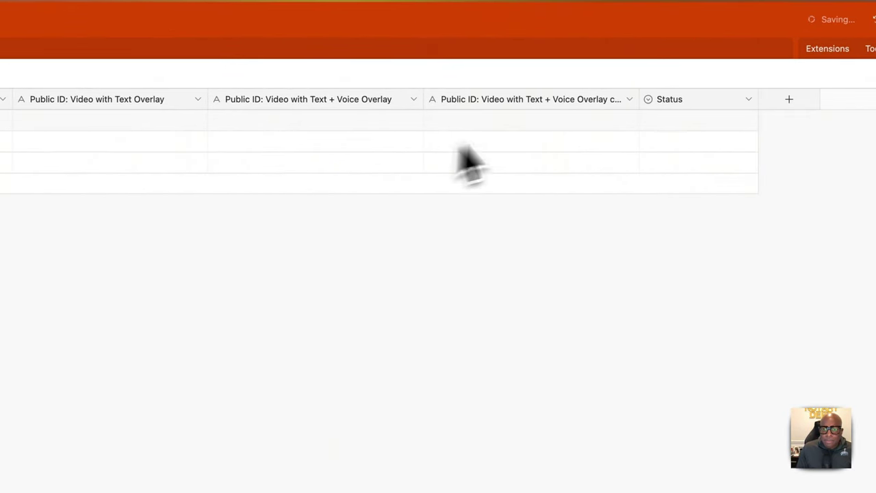
right_click(571, 112)
click(564, 131)
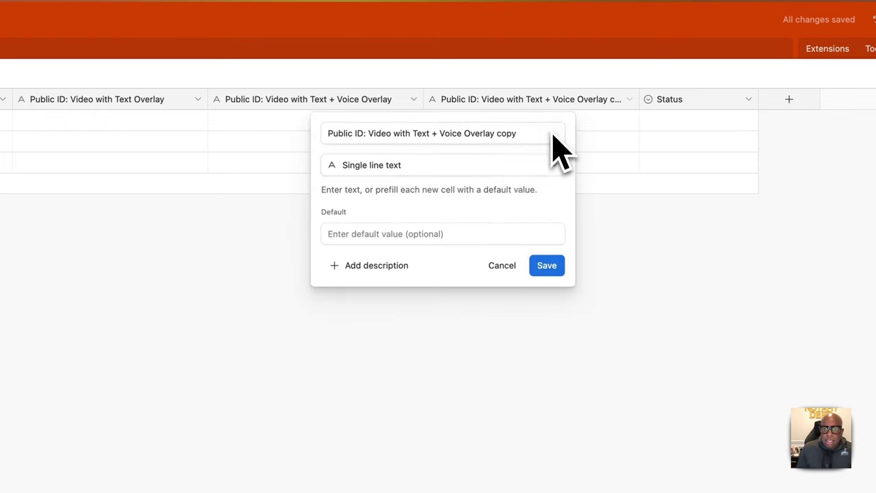
triple_click(510, 135)
text(Pu)
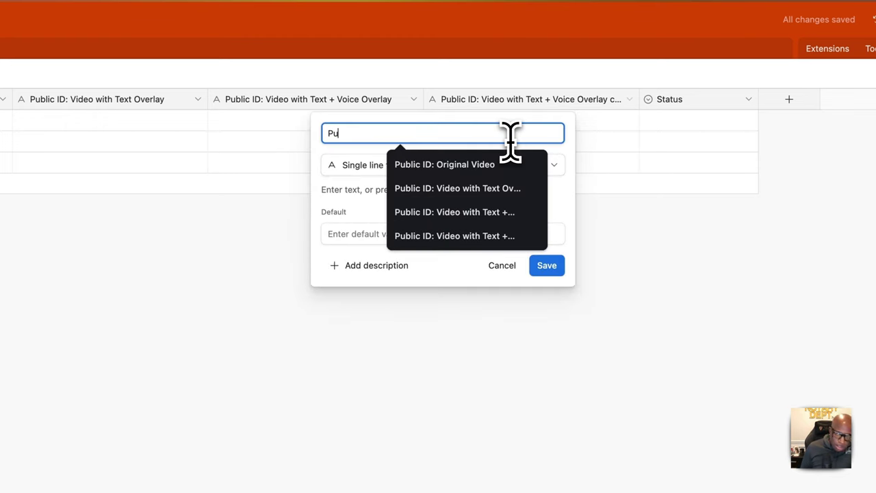
text(blic ID: Video with Text + Voice + Music Overlay)
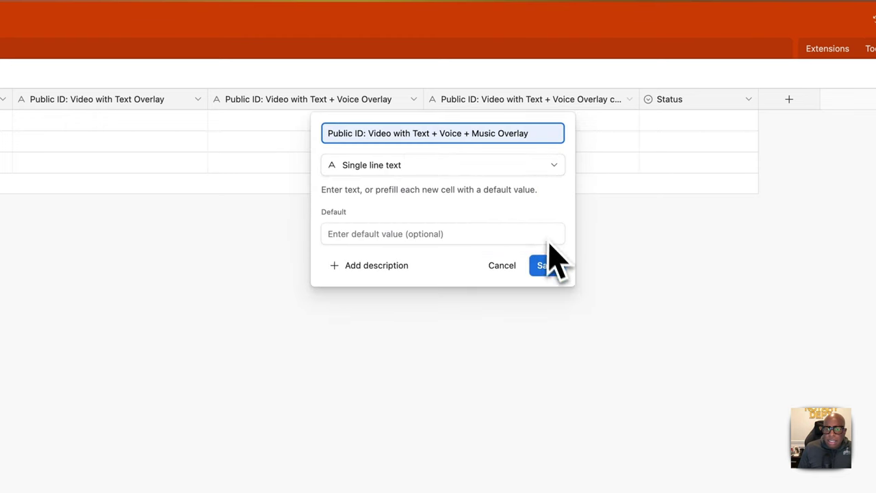
click(547, 264)
drag(640, 99, 706, 99)
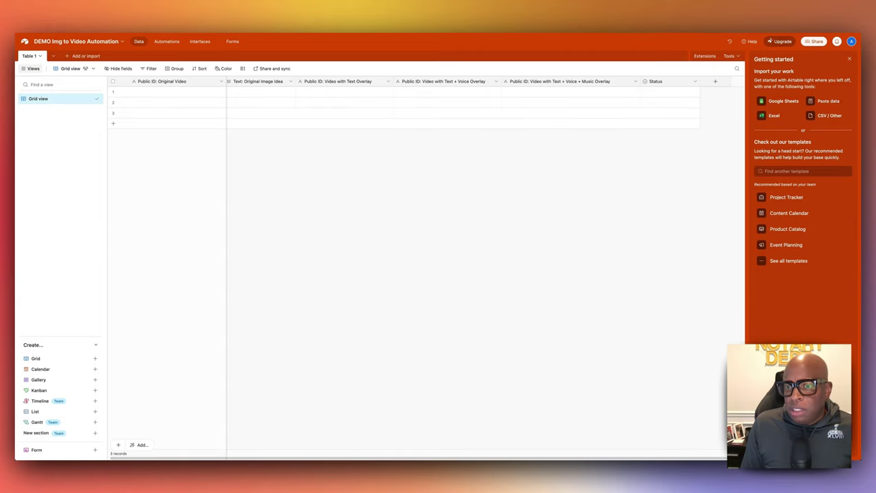
Step: Edit the Status single select field and remove its Todo option
click(695, 81)
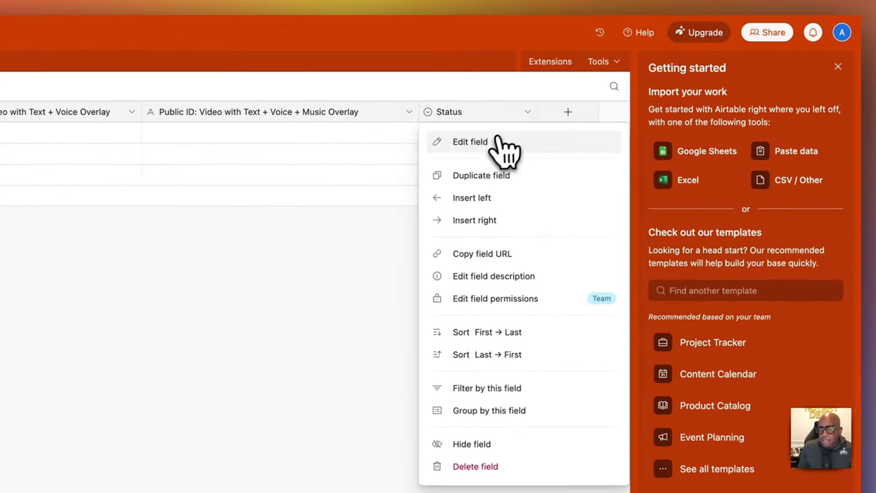
click(504, 145)
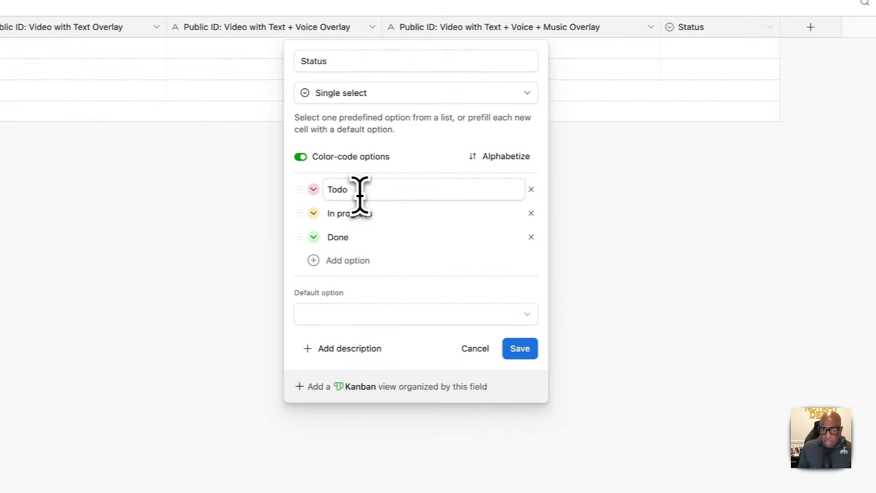
click(80, 274)
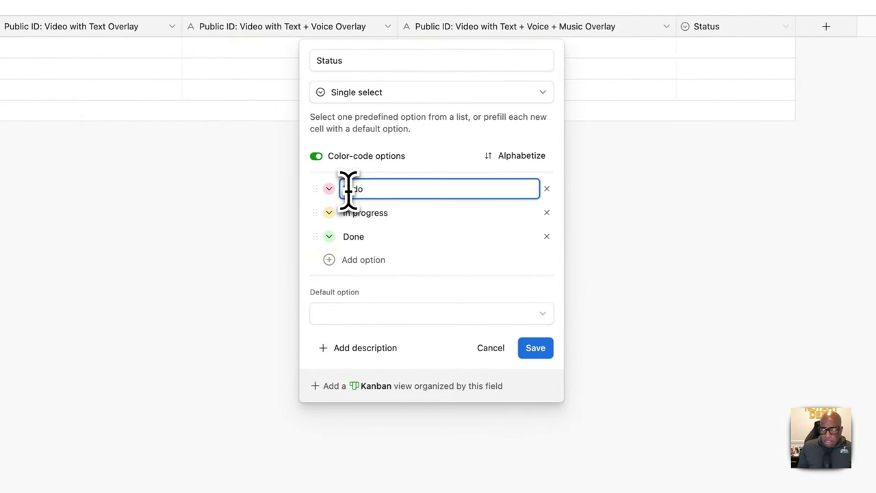
click(548, 189)
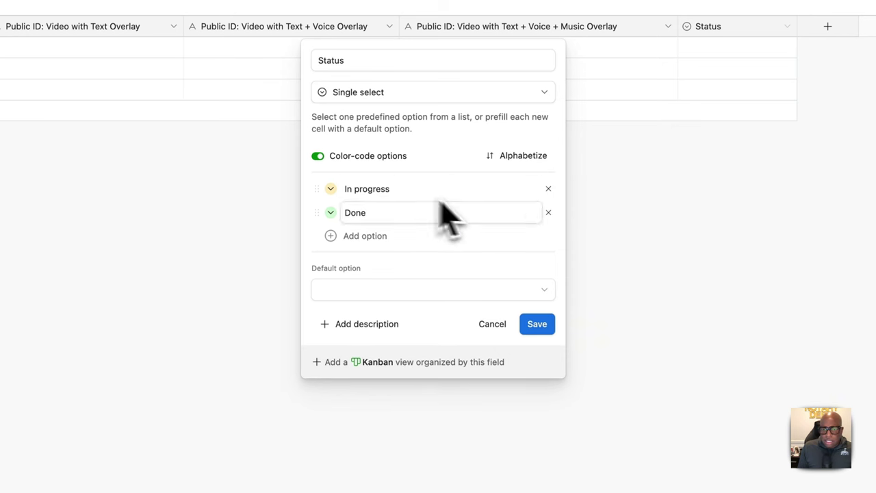
Step: Rename the Done status option as Ready for Social Media and change its color to light cyan
double_click(413, 214)
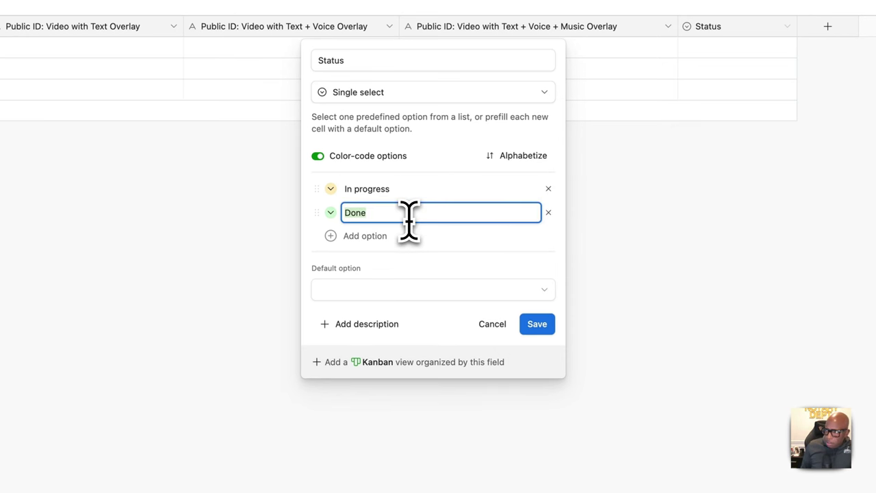
text(Ready for Social Media)
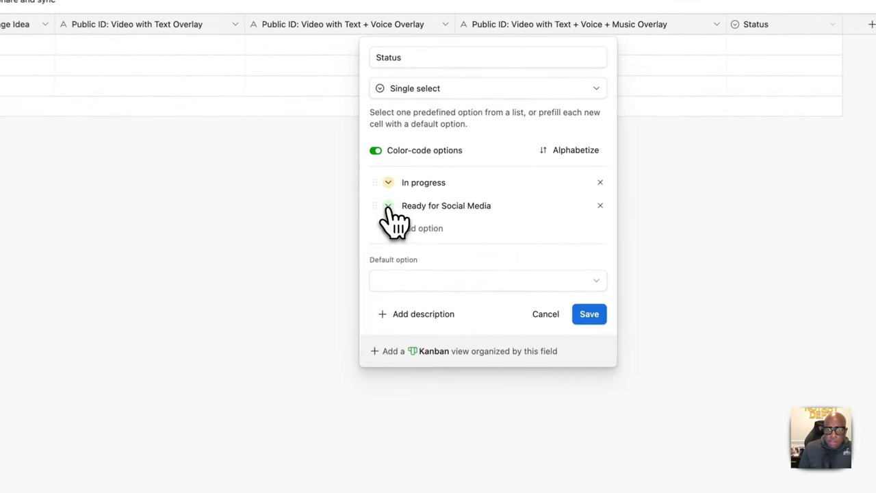
click(461, 175)
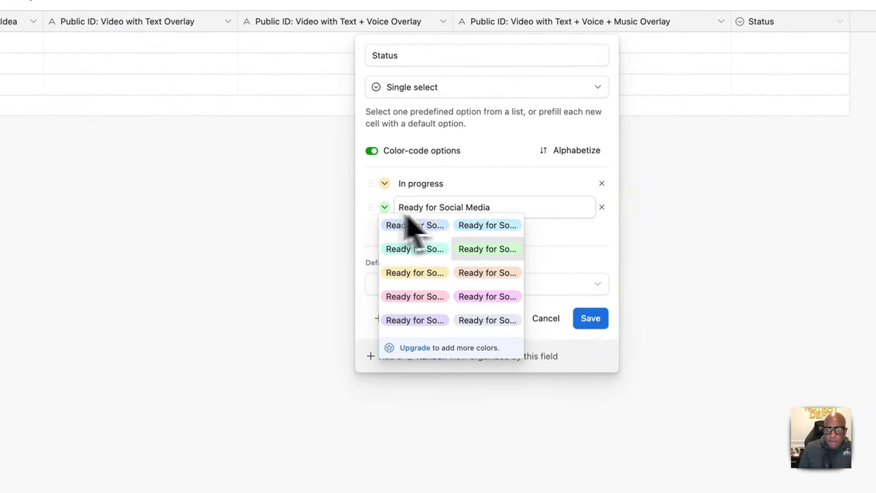
click(489, 227)
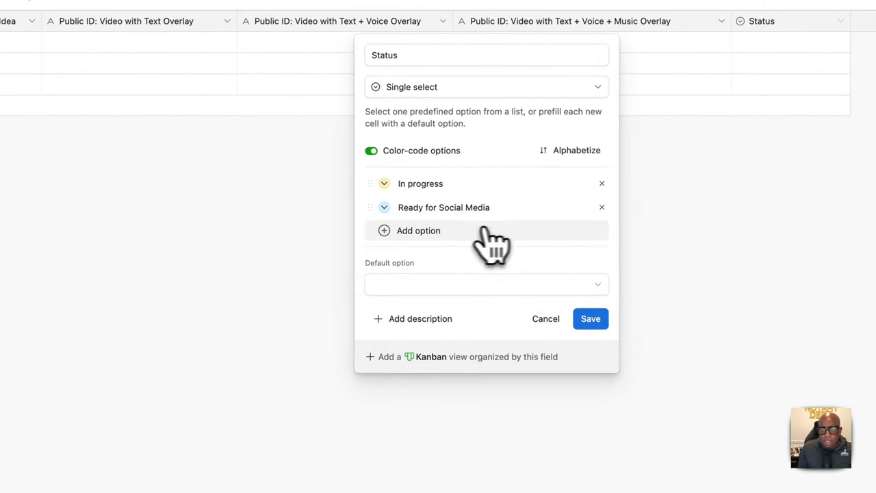
Step: Add a Posted to Social Media option to the Status field, color it light green, and save the field
click(399, 232)
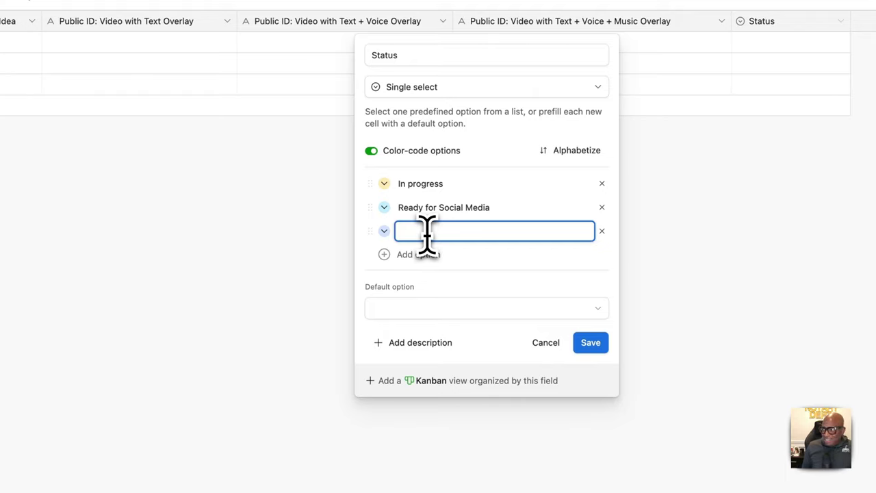
text(Posted to Social)
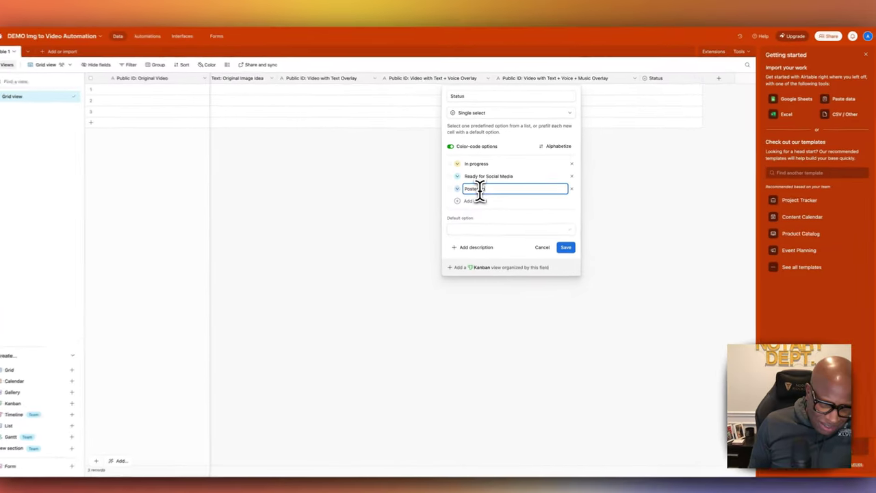
text( Media)
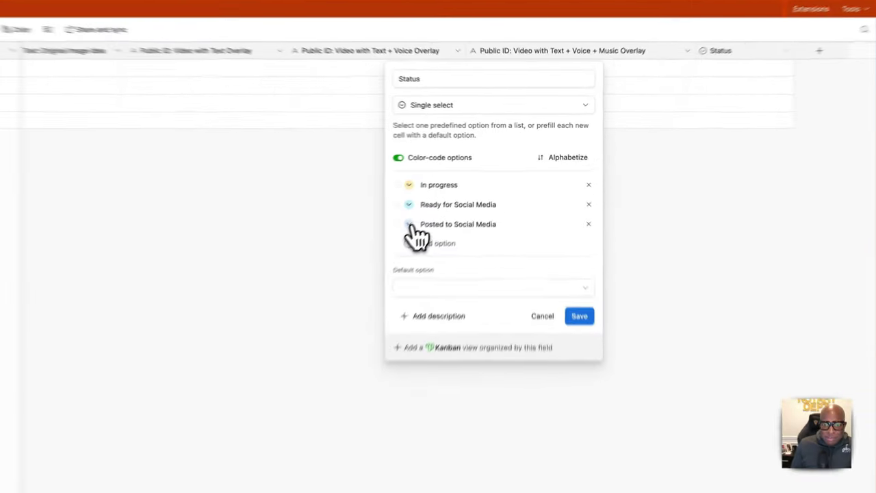
click(461, 186)
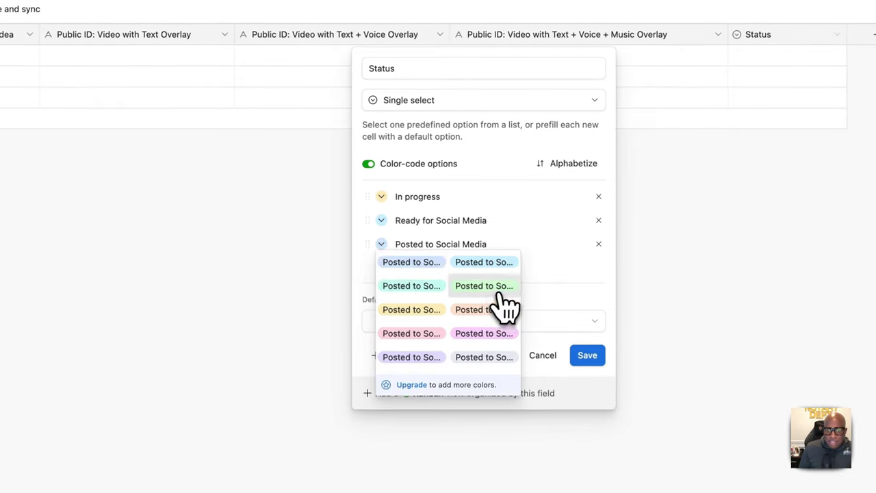
click(514, 207)
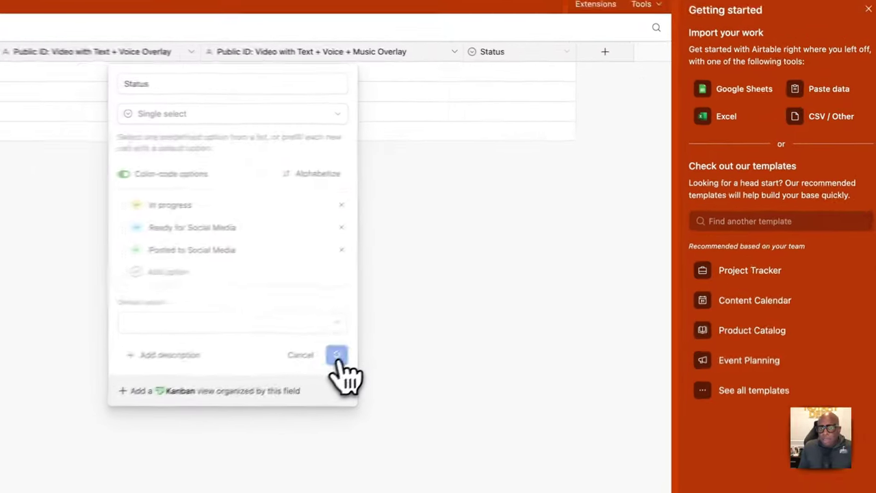
click(567, 243)
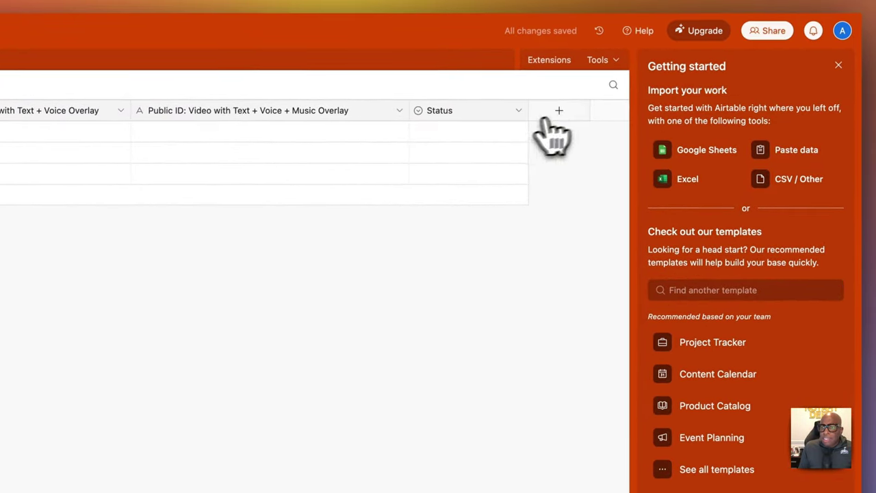
Step: Create a Last modified time field named Last modified time for all editable fields, and close the Getting started panel
click(592, 48)
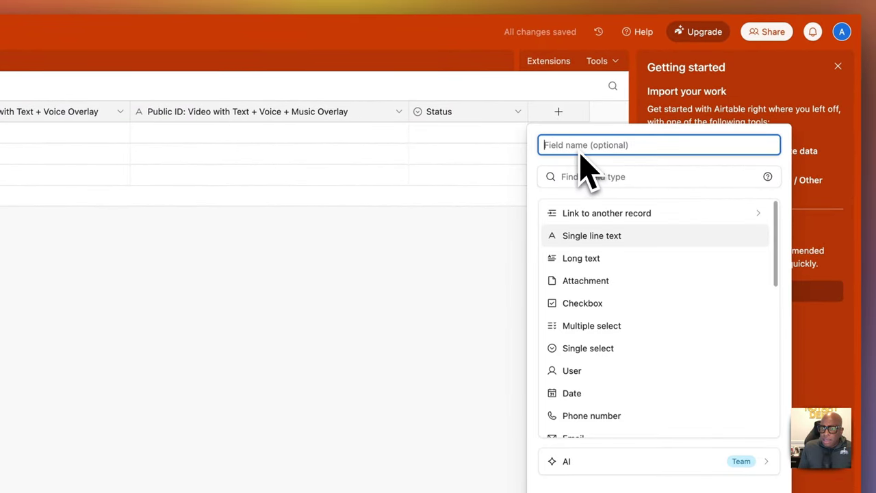
scroll(607, 361, down, 10)
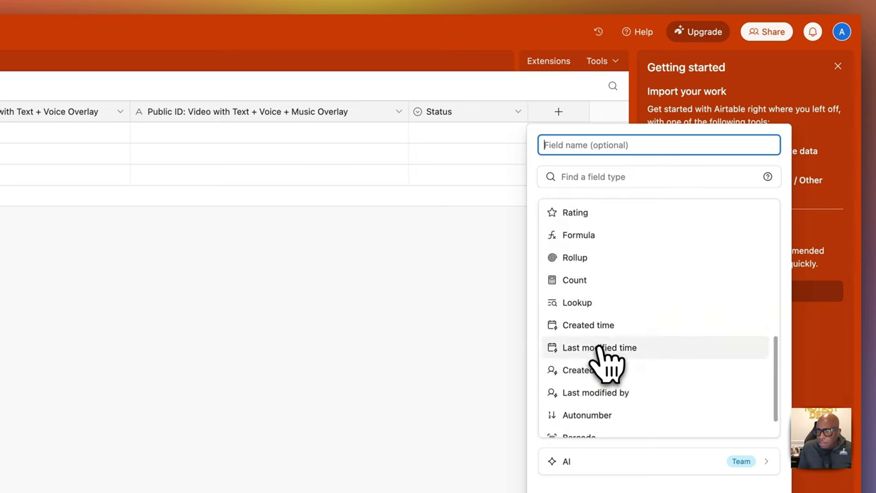
click(600, 349)
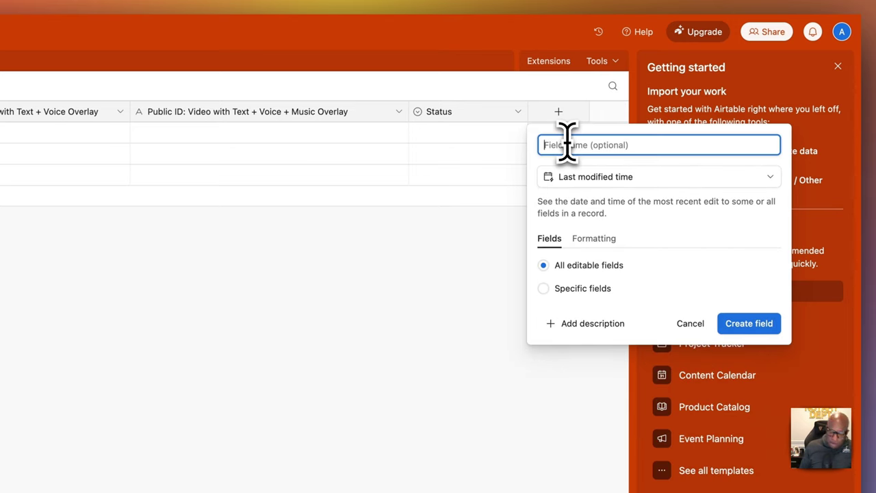
text(Lst)
key(BackSpace)
key(BackSpace)
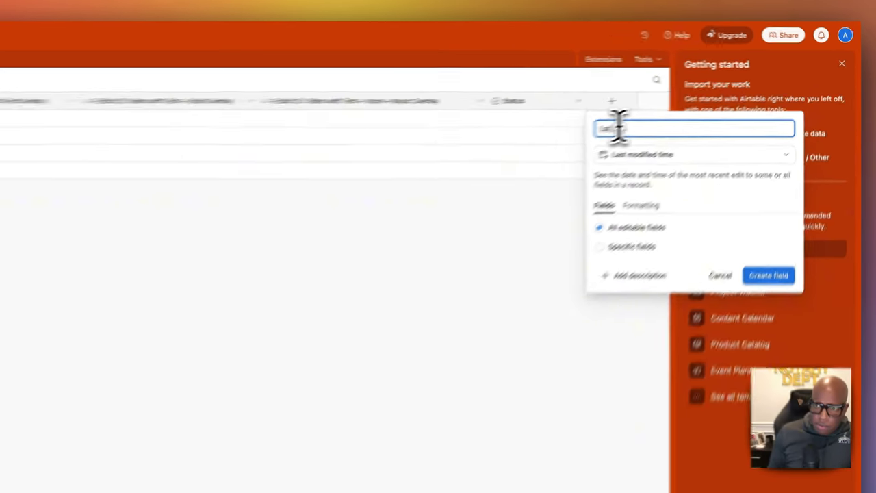
text(ast Modified time)
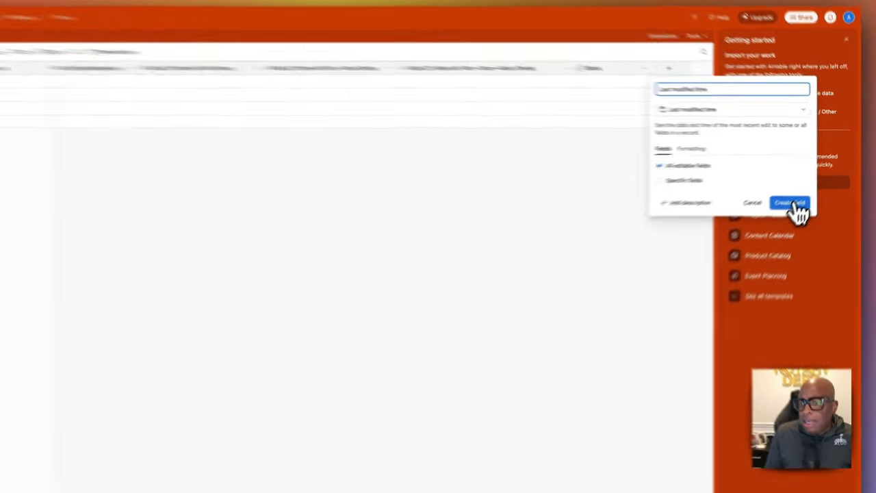
click(805, 187)
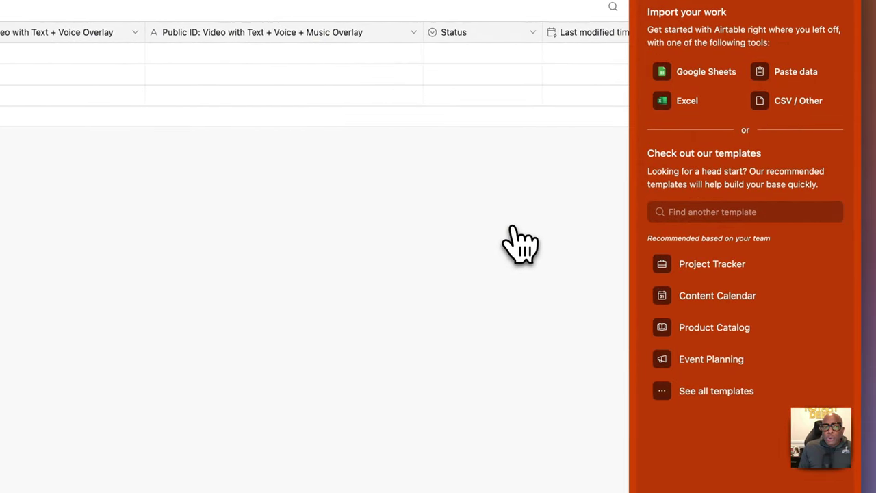
click(839, 61)
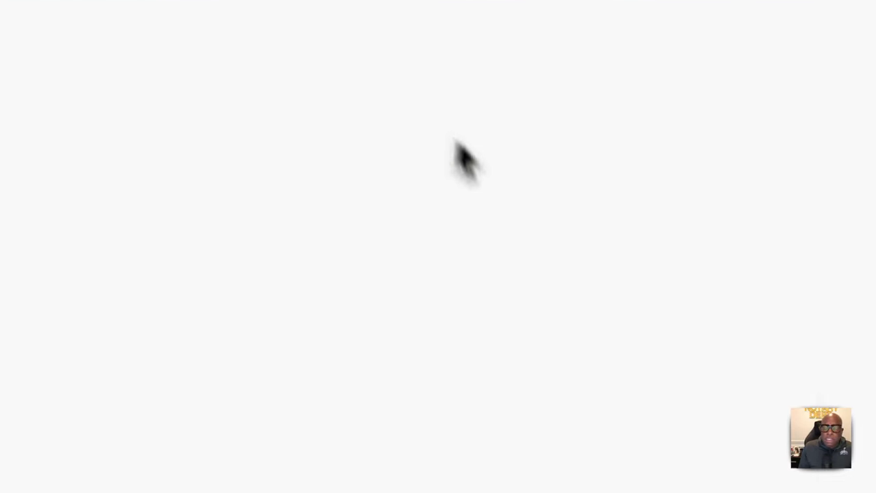
Step: In the Make scenario, add an Airtable Create a Record module after the Cloudinary module on the third route
click(430, 404)
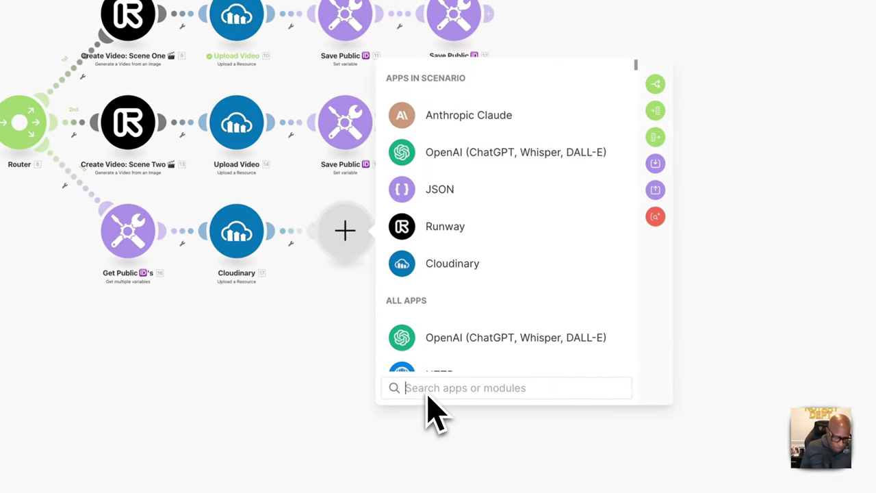
text(air)
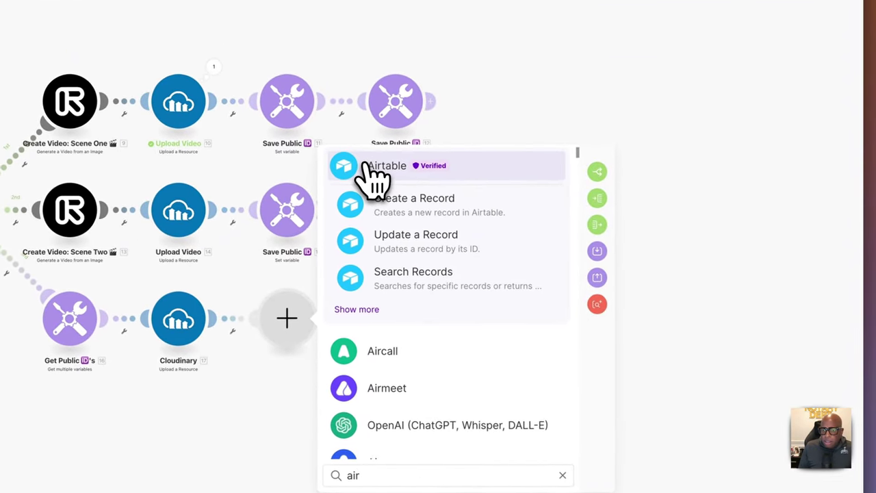
click(370, 179)
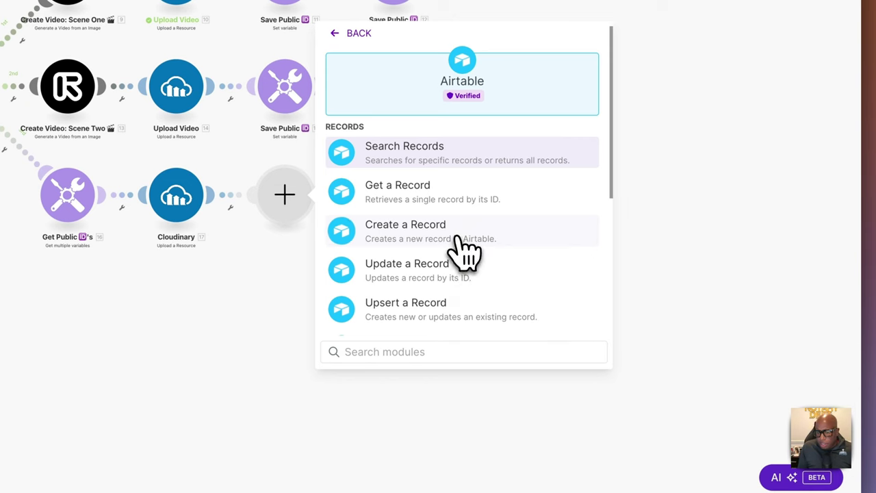
click(457, 238)
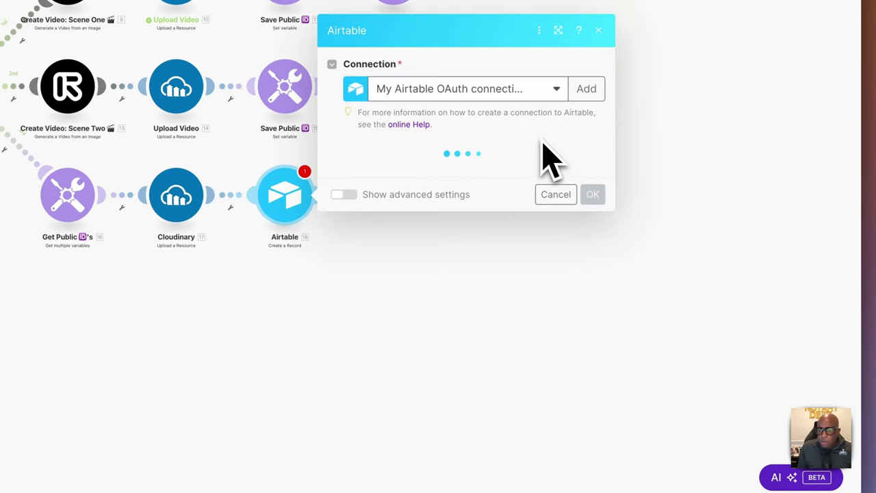
Step: Set the Airtable module's base to DEMO Img to Video Automation and its table to Table 1
click(593, 177)
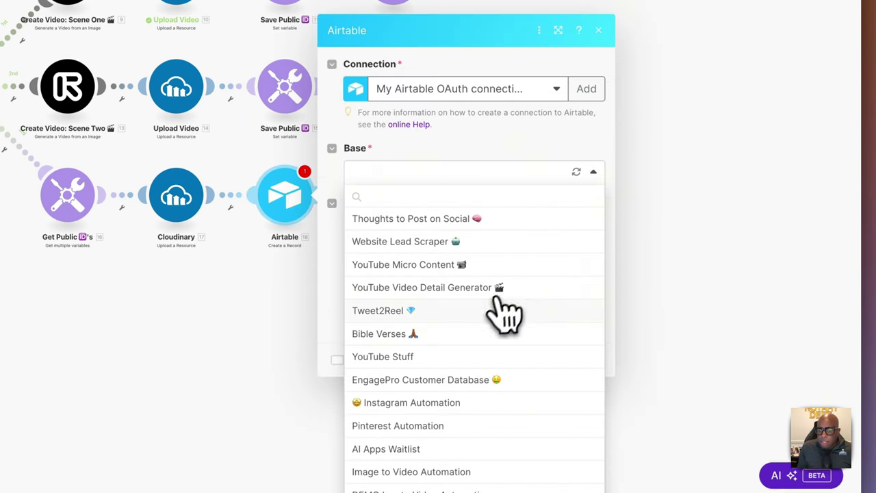
click(454, 492)
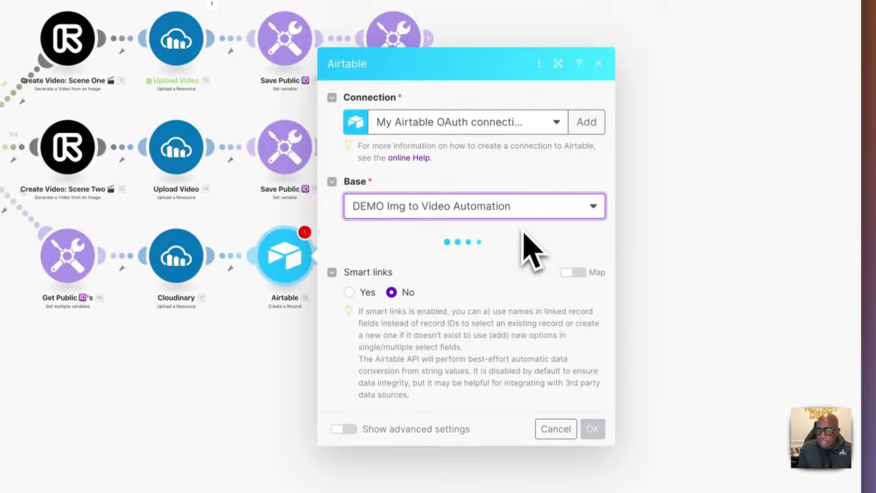
click(438, 286)
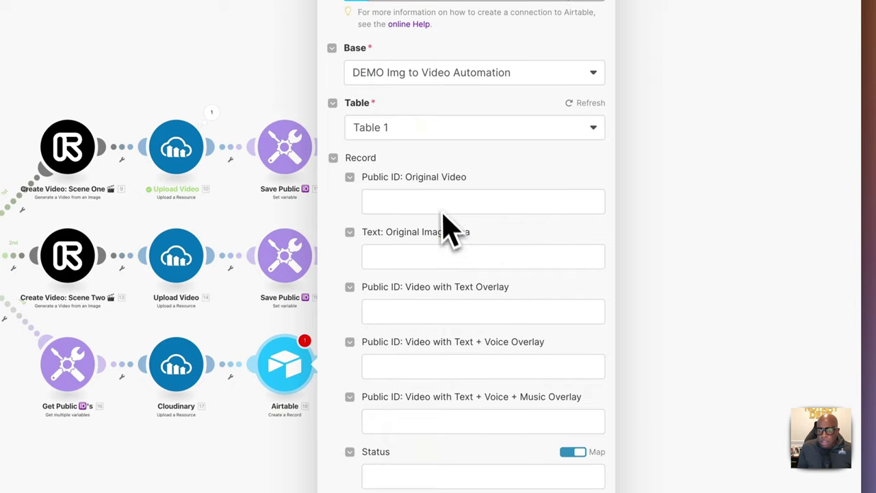
Step: Map the Public ID from Cloudinary module 17 into the Public ID: Original Video field
click(437, 200)
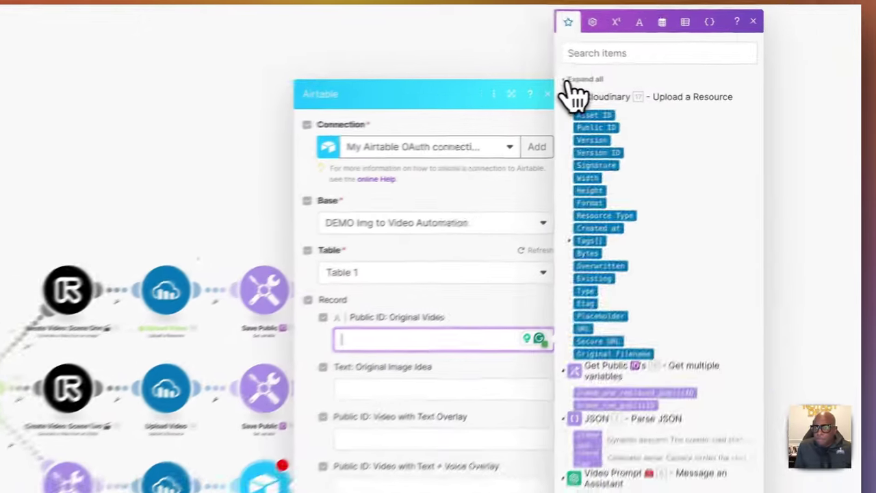
click(705, 75)
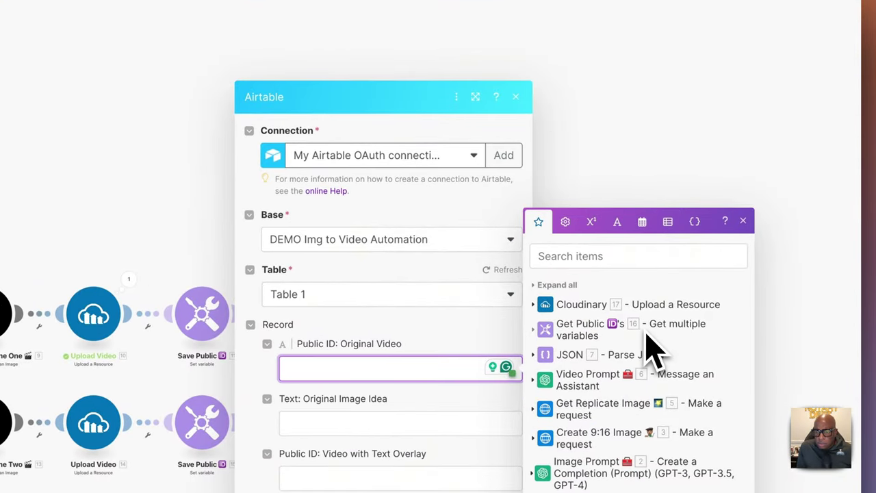
click(534, 305)
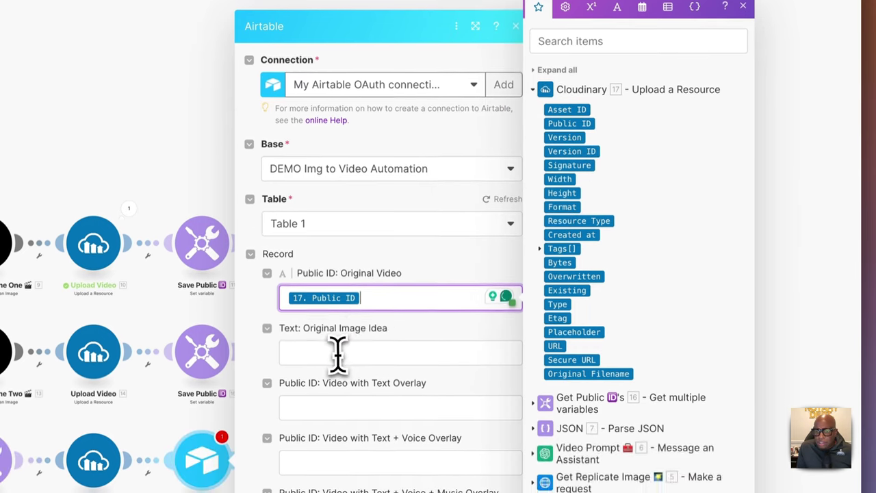
Step: Map the Text Response from the Picture Idea module into the Text: Original Image Idea field
click(338, 354)
click(541, 144)
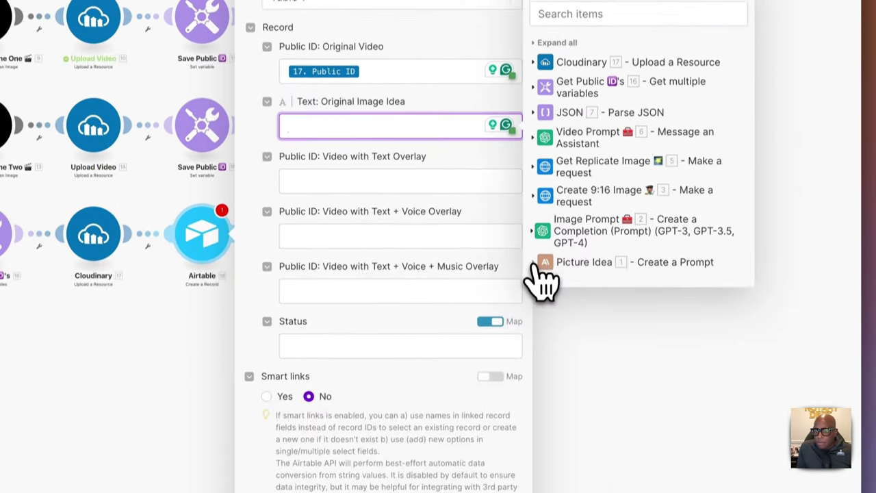
click(535, 380)
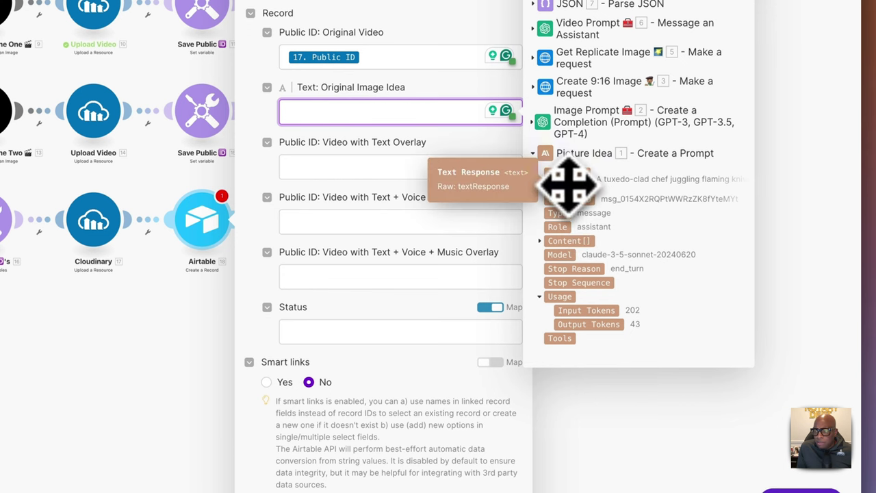
click(568, 179)
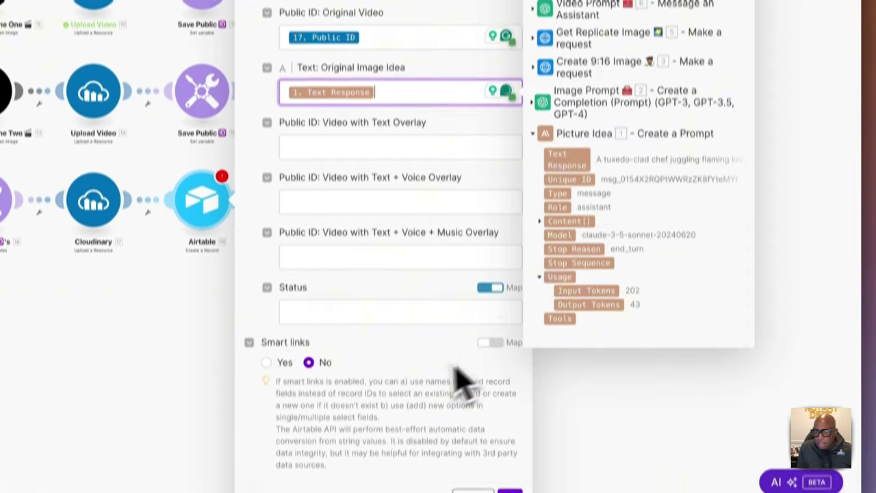
Step: Turn off mapping for the Status field, set it to In progress, and save the Airtable module
click(418, 332)
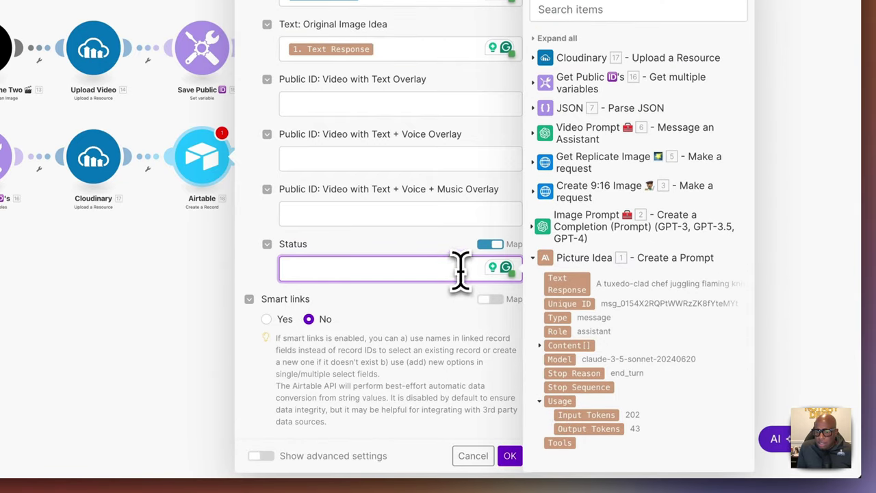
click(495, 246)
click(514, 271)
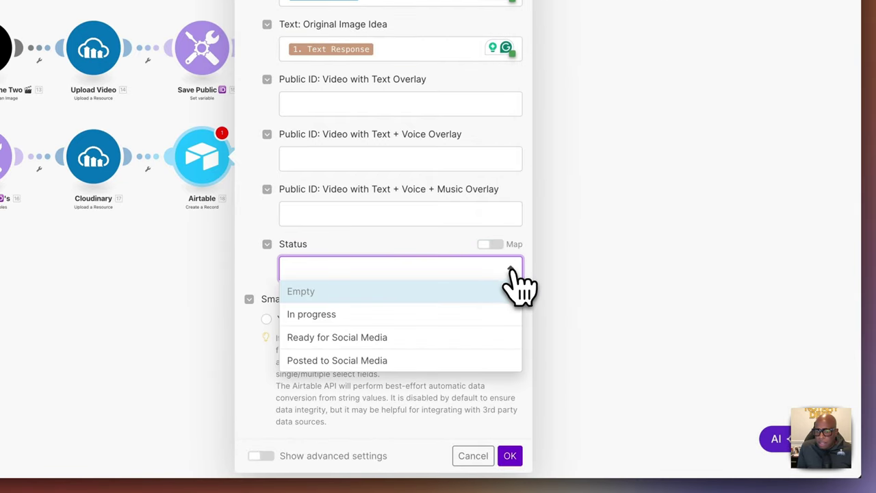
click(424, 315)
click(510, 456)
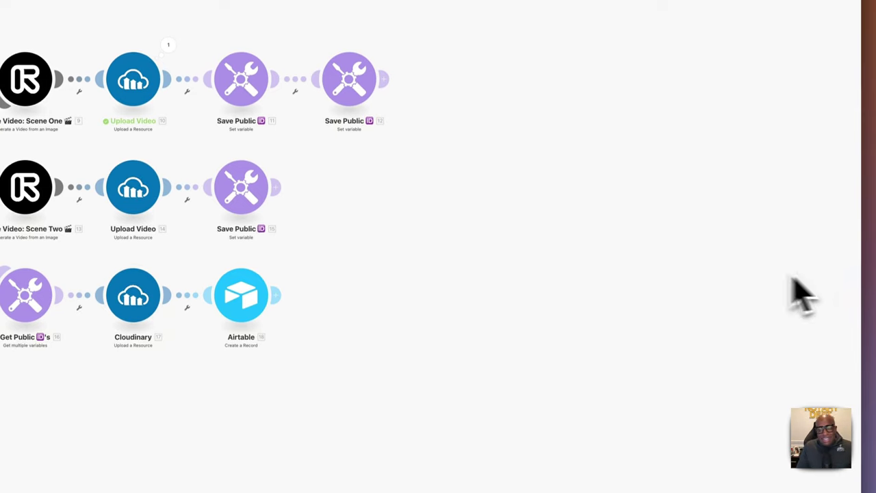
Step: Clone the Get Public ID's module and connect the copy to the Router as a fourth route
right_click(232, 241)
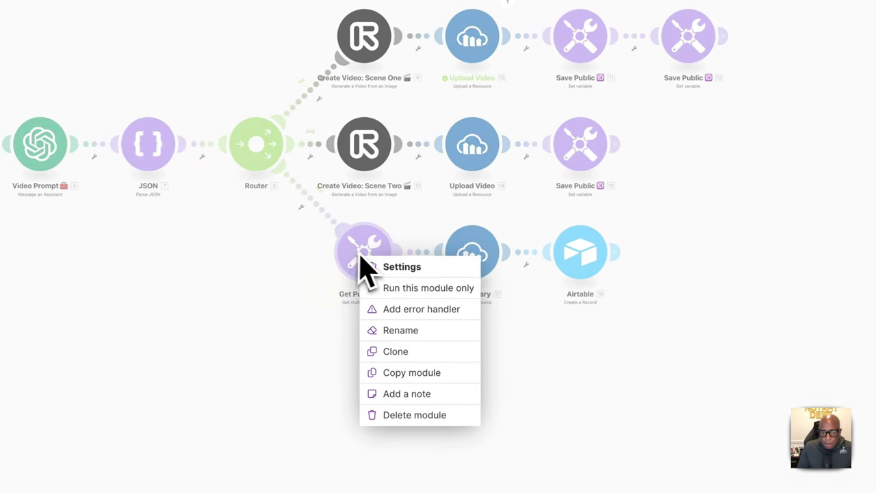
click(343, 260)
right_click(352, 248)
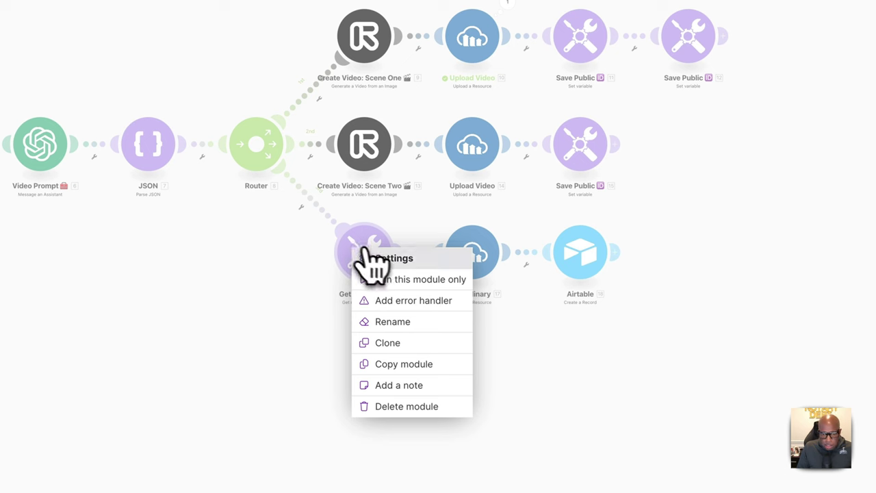
click(392, 344)
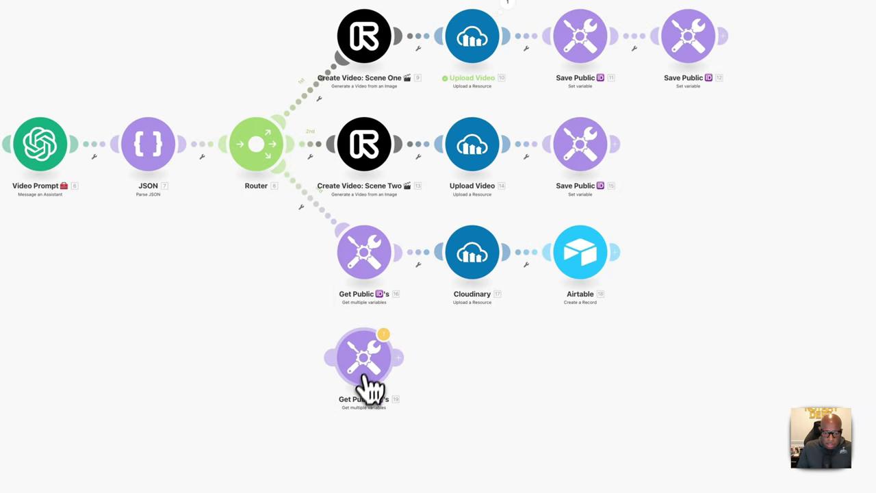
mouse_move(370, 390)
mouse_down()
mouse_move(346, 391)
mouse_move(382, 369)
mouse_up()
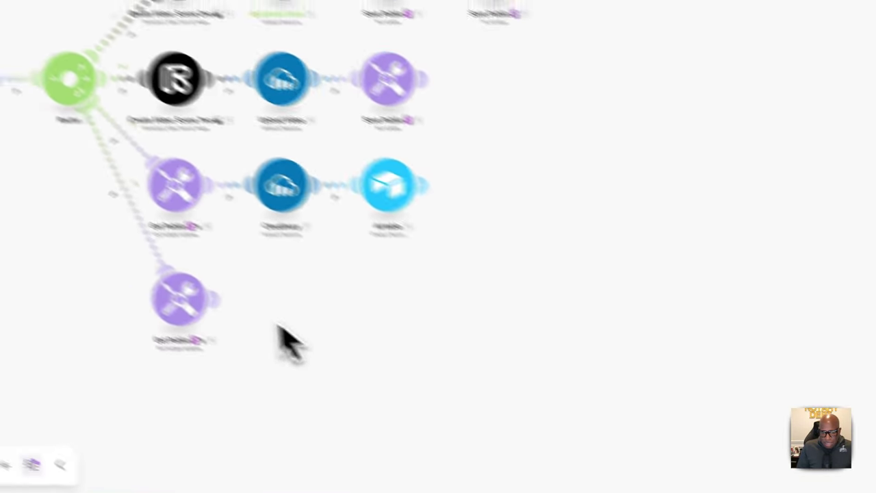
Step: Rename the first variable in the cloned Get Public ID's module to scene_one_publicID and save the module
click(189, 304)
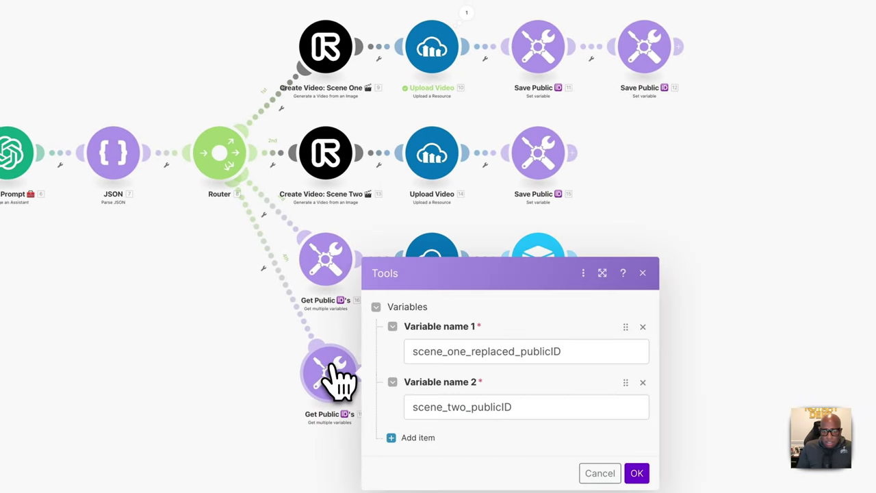
drag(511, 356, 480, 356)
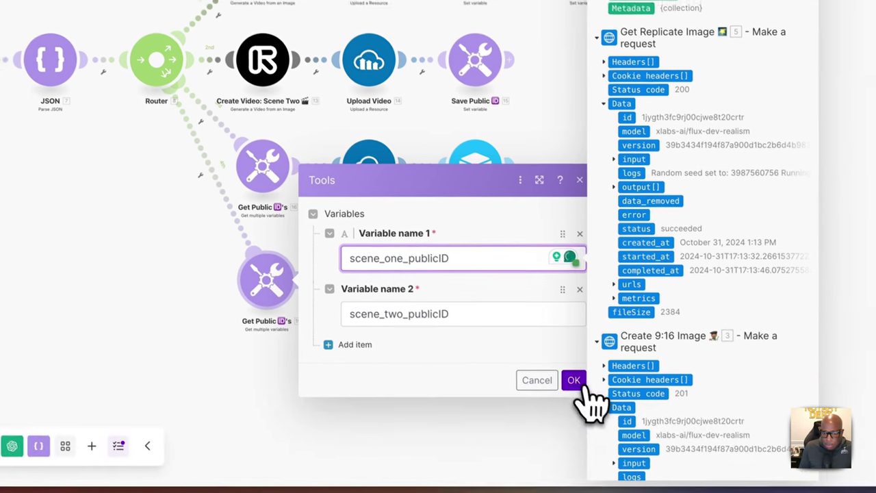
click(636, 473)
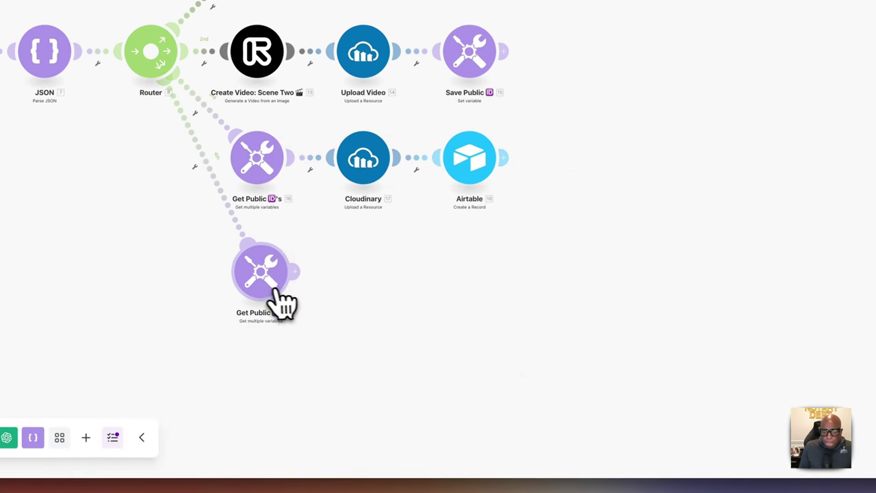
Step: Add a Cloudinary Delete a Resource module after the fourth route's Get Public ID's module
click(296, 273)
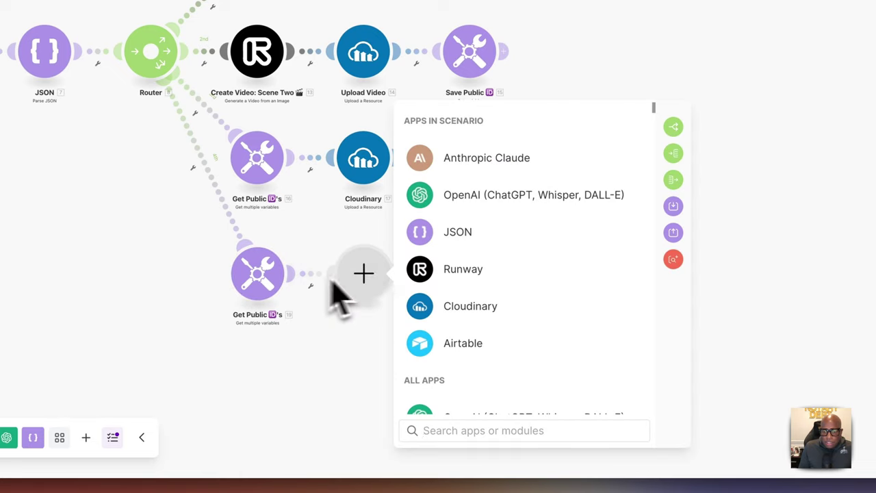
click(465, 312)
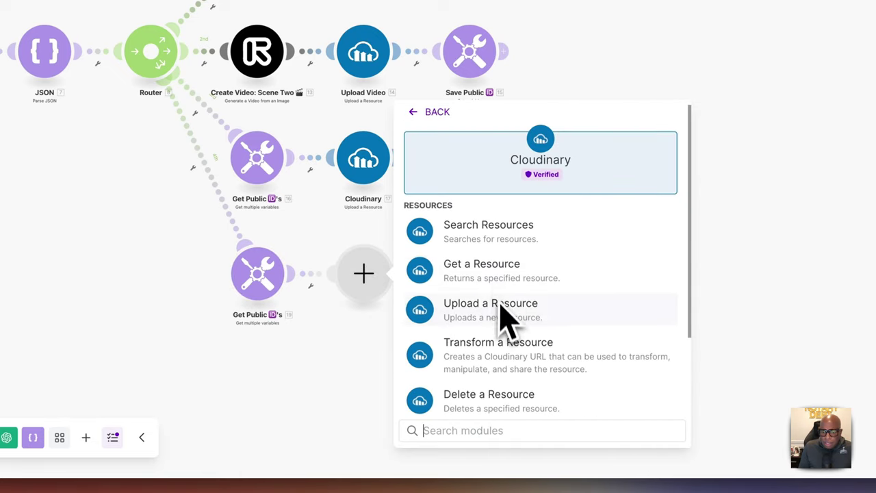
click(503, 400)
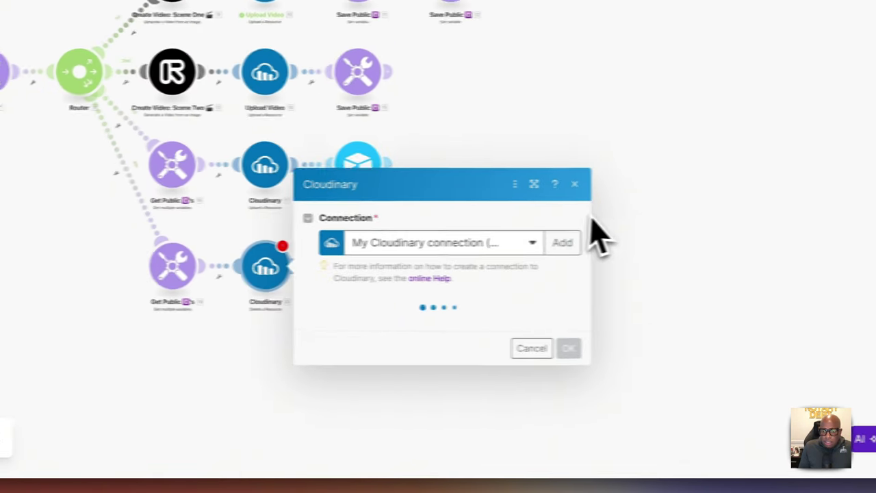
Step: Turn off mapping for Resource Type, set it to video, map scene_one_publicID as the Resource ID, and save the module
click(411, 289)
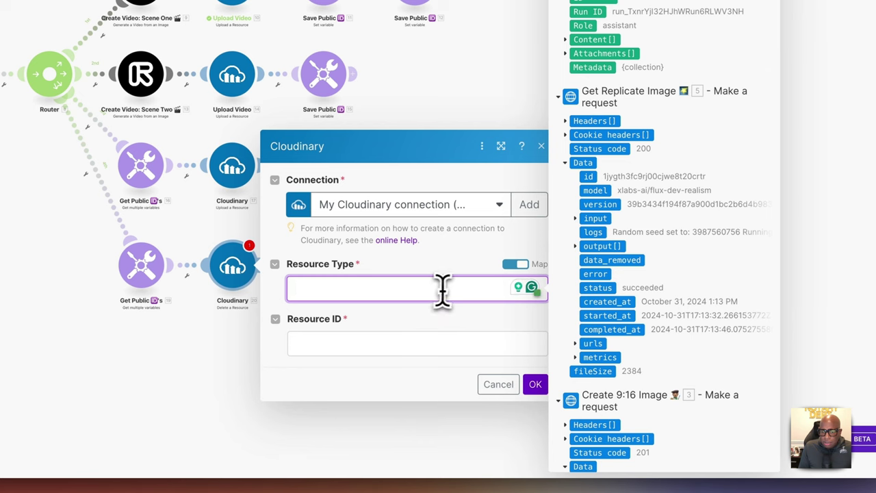
click(517, 264)
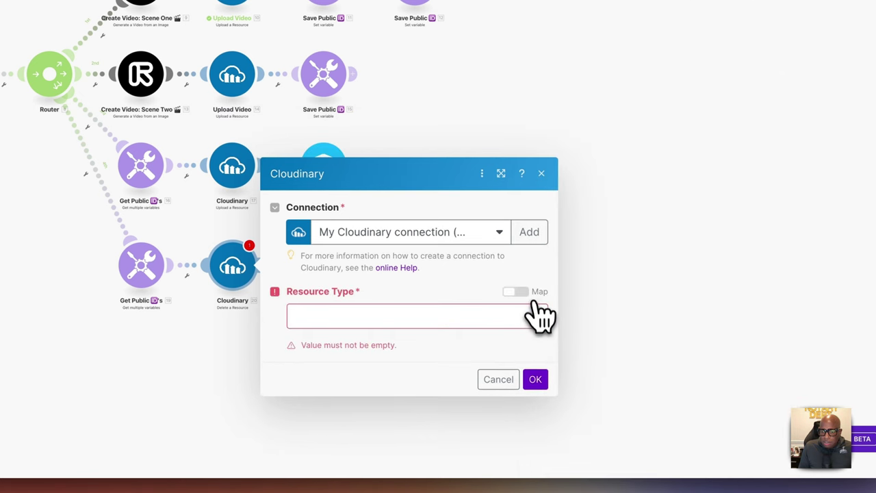
click(537, 316)
click(325, 334)
click(362, 343)
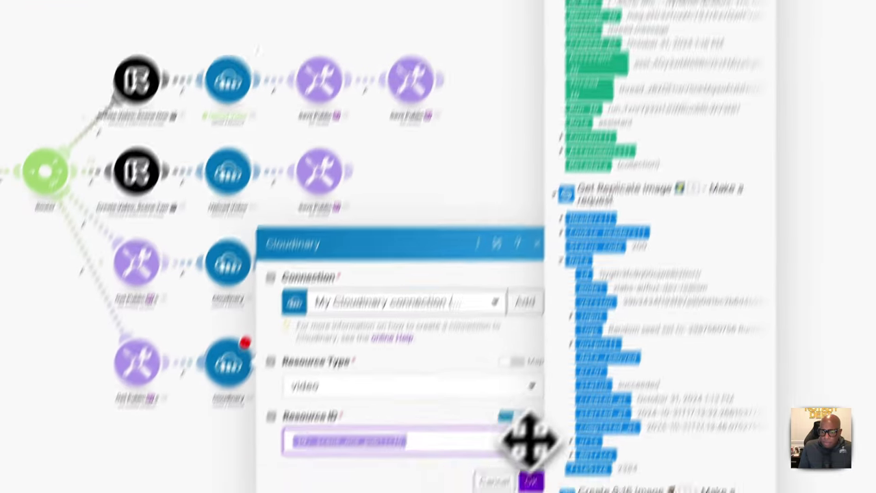
click(495, 492)
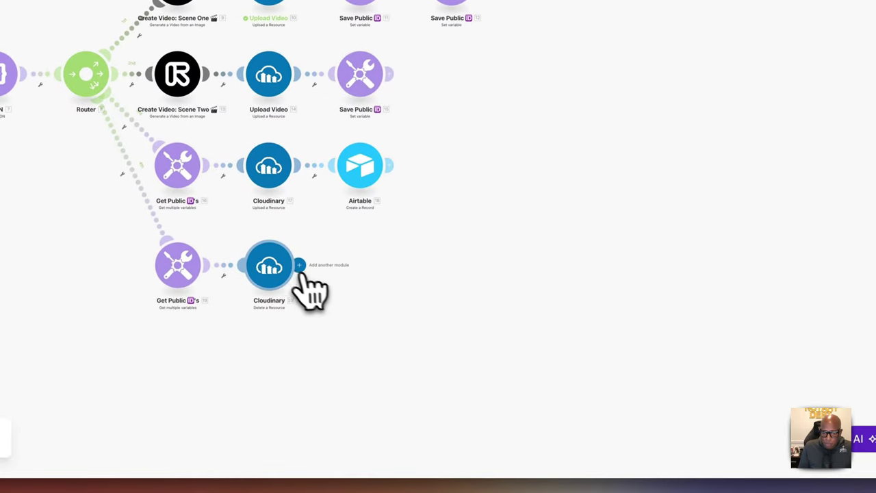
Step: Clone the Cloudinary Delete a Resource module and connect the copy to the end of the fourth route
right_click(279, 272)
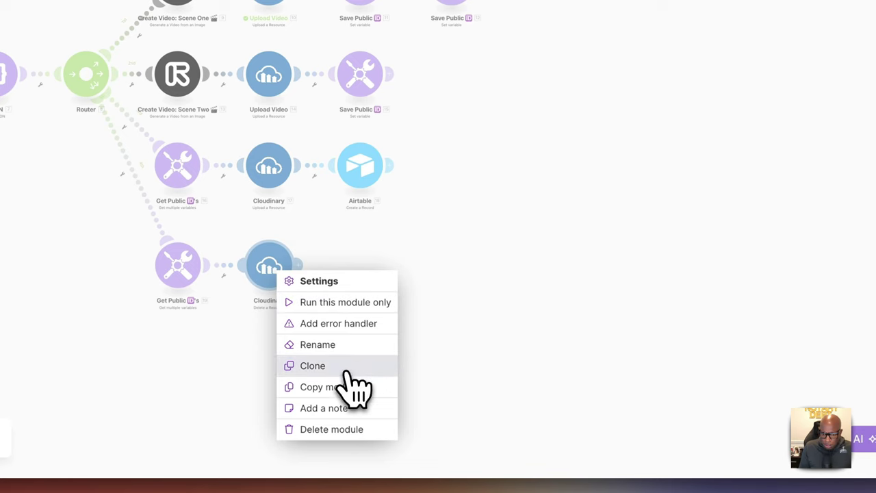
click(347, 370)
mouse_move(326, 332)
mouse_down()
mouse_move(415, 297)
mouse_move(292, 280)
mouse_move(306, 281)
mouse_up()
scroll(415, 297, up, 5)
right_click(301, 264)
Step: Map scene_two_publicID as the Resource ID in the cloned Delete a Resource module and save it
click(305, 269)
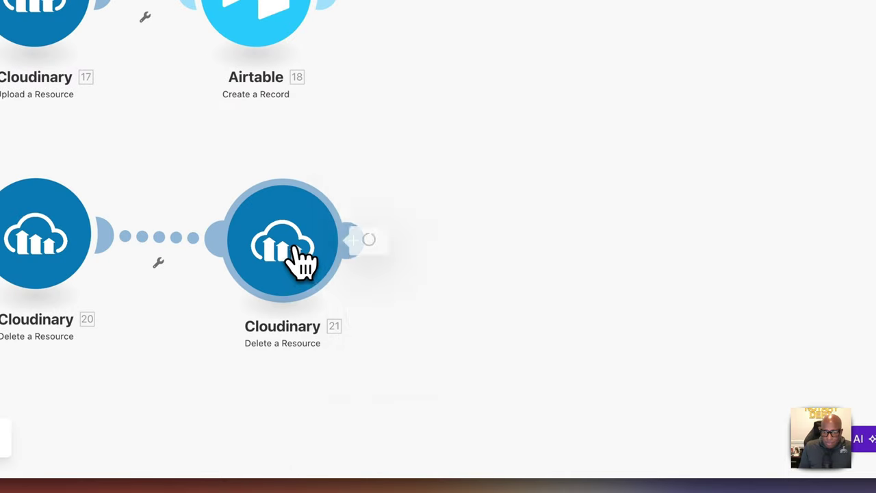
click(515, 319)
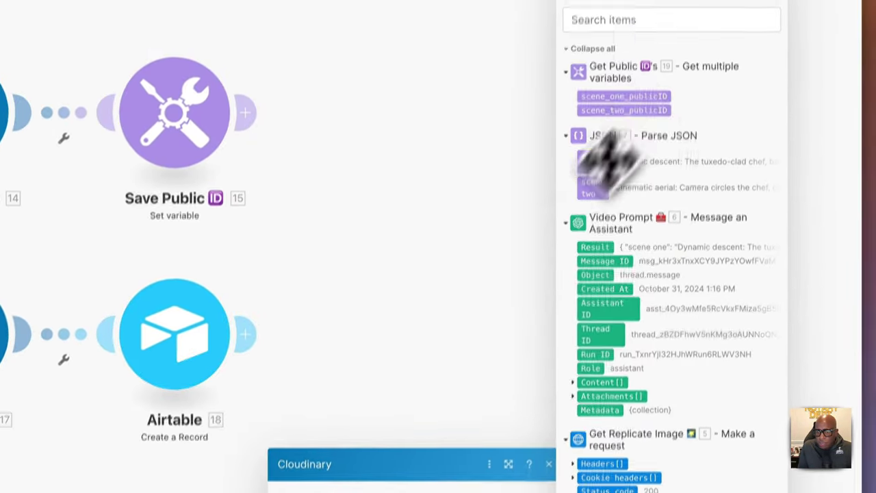
drag(605, 164, 587, 376)
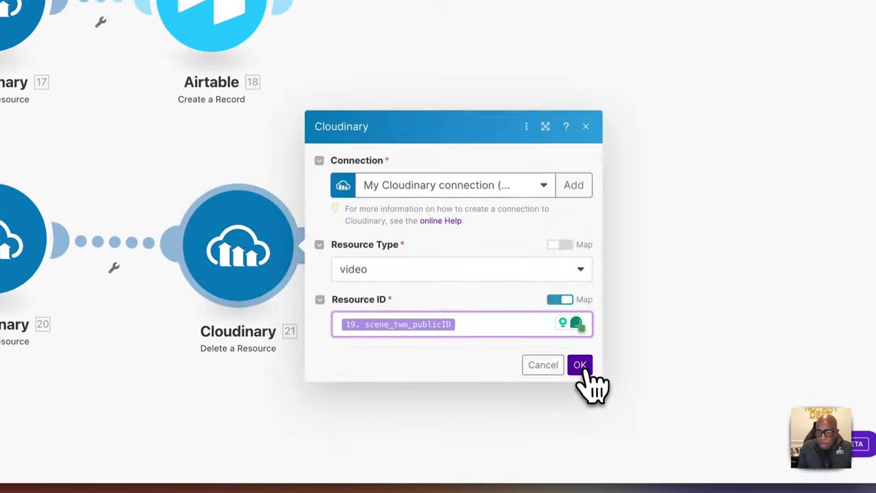
click(579, 363)
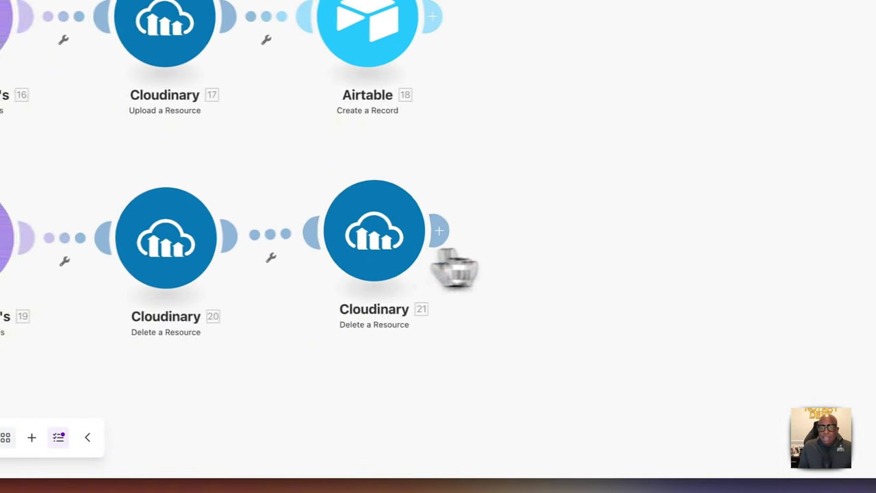
Step: Auto-align the scenario's modules and run the scenario once
scroll(581, 258, down, 5)
scroll(581, 258, up, 2)
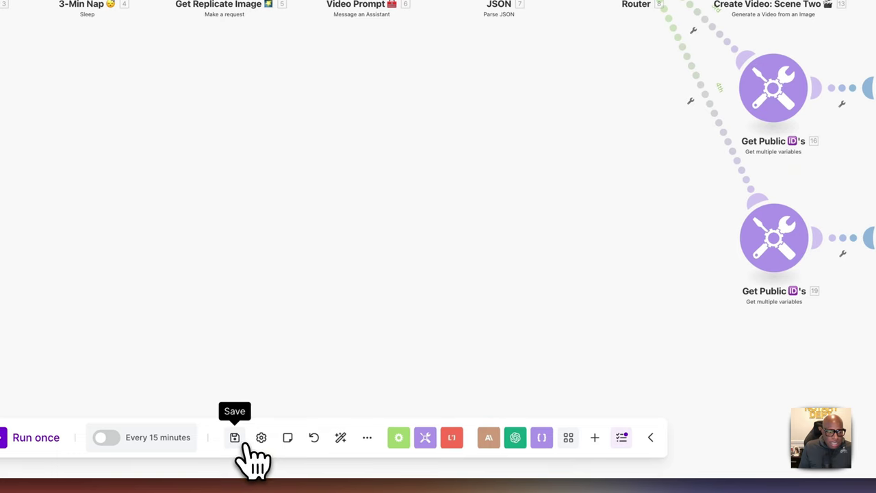
scroll(553, 349, up, 1)
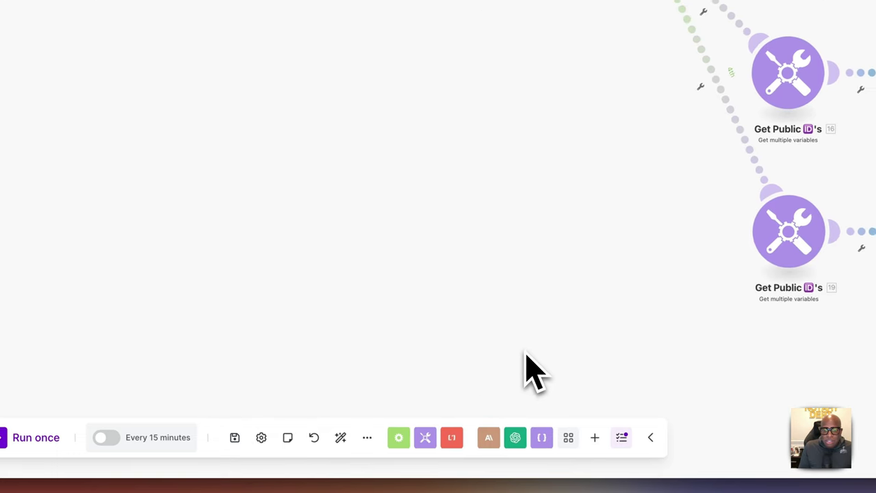
click(340, 439)
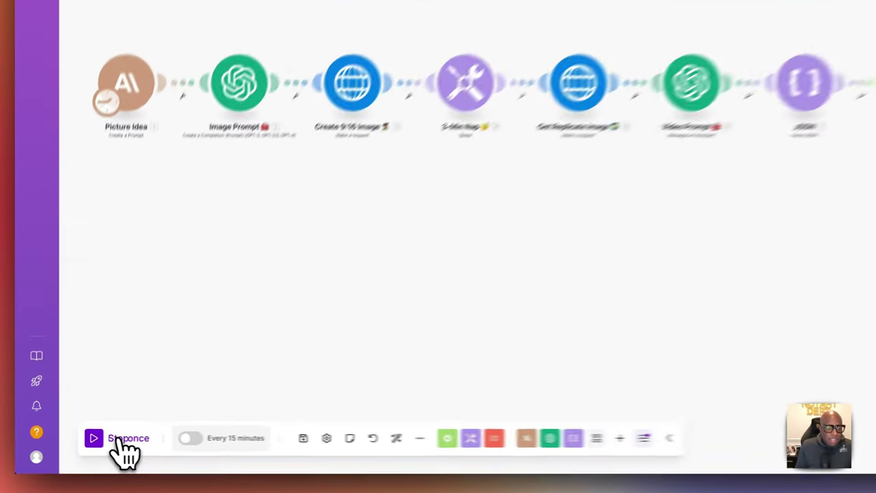
click(77, 441)
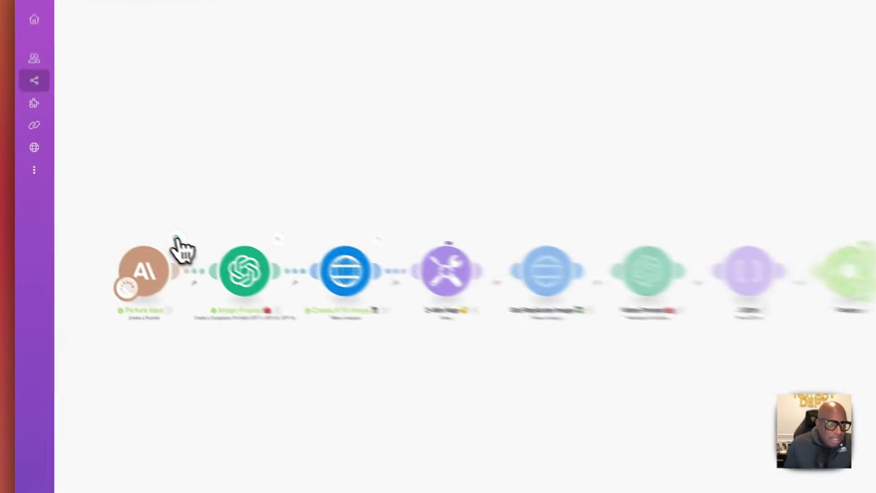
Step: Inspect the run outputs of the Picture Idea and Image Prompt modules
click(118, 216)
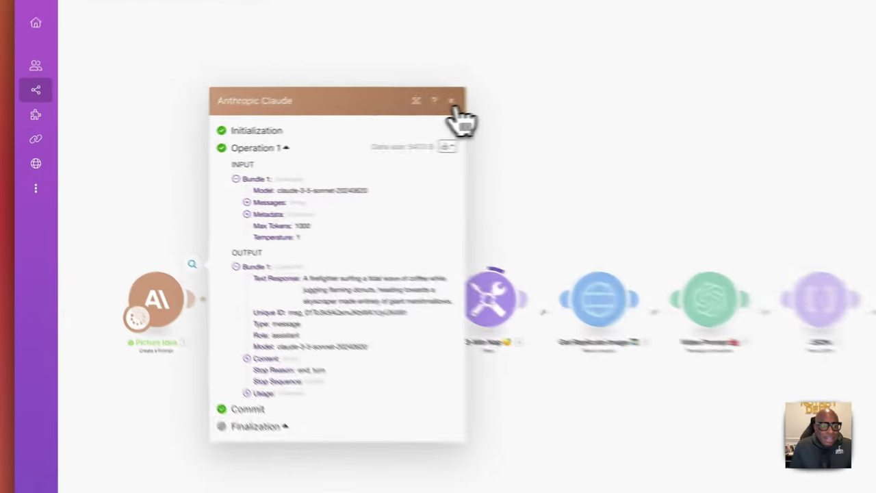
click(270, 123)
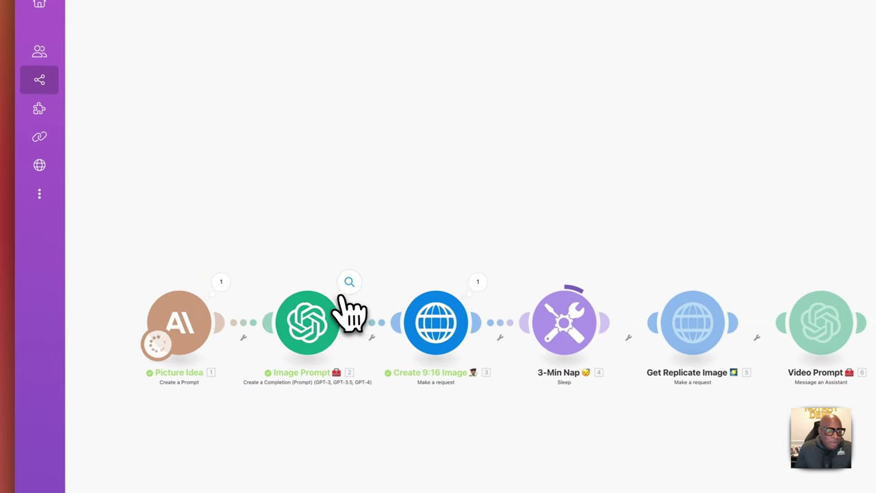
click(182, 221)
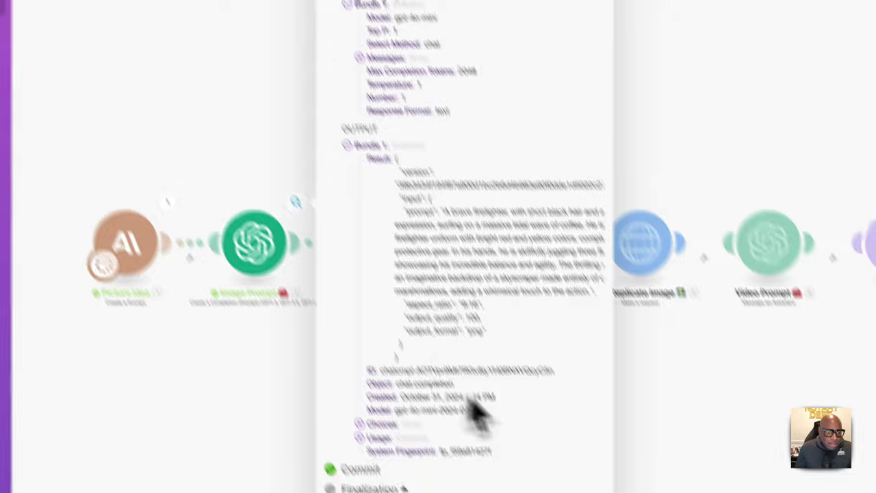
click(726, 489)
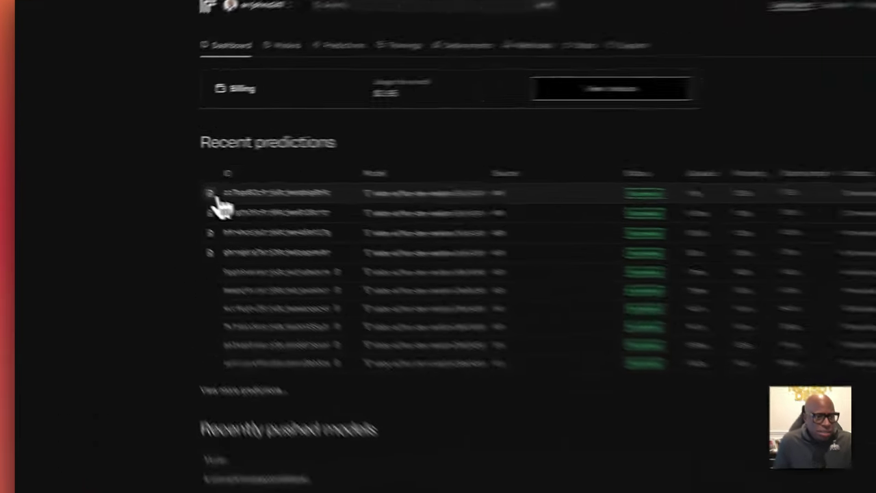
Step: Preview the newest prediction on the Replicate dashboard and open its image in a new tab
mouse_move(148, 173)
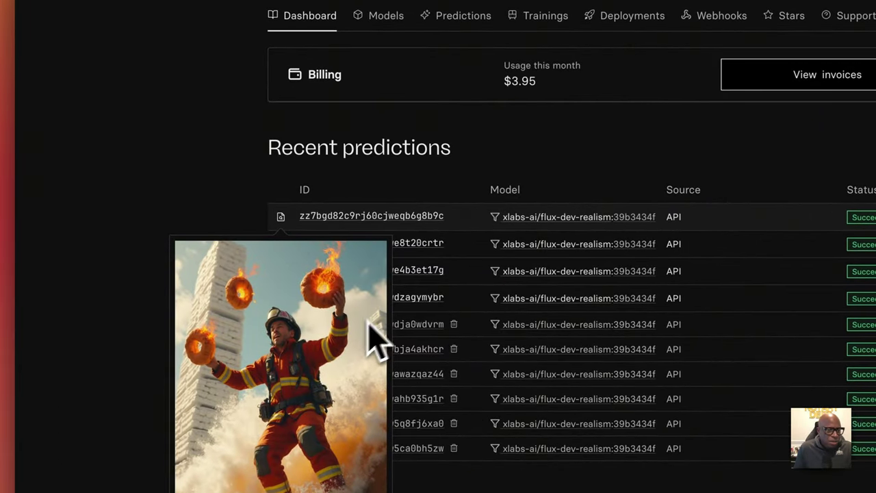
right_click(306, 338)
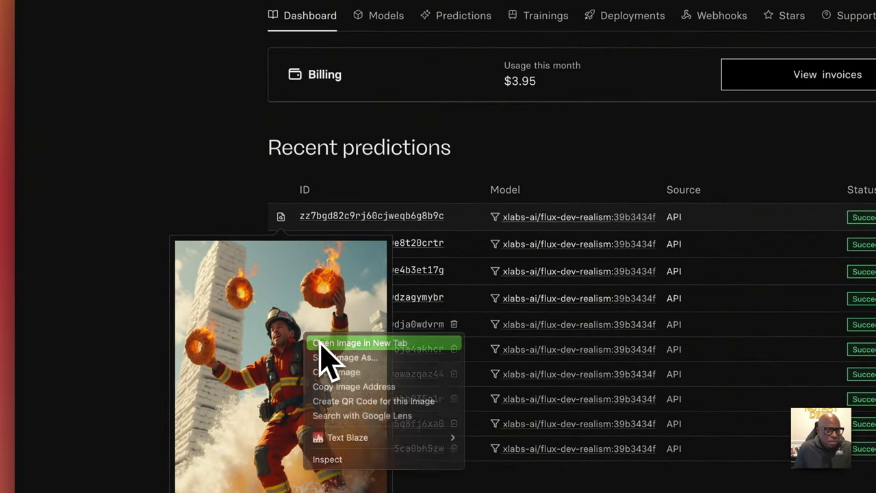
click(321, 344)
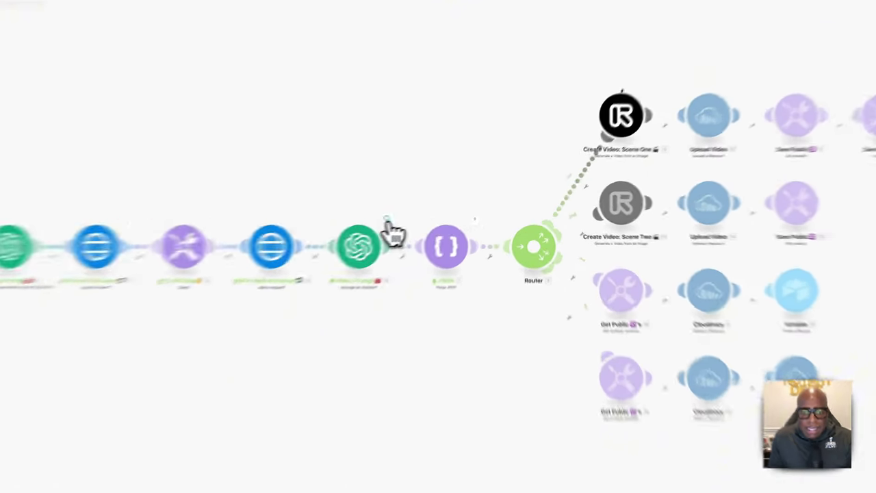
Step: Inspect the scene prompts in the run outputs of the Video Prompt and JSON modules
click(424, 212)
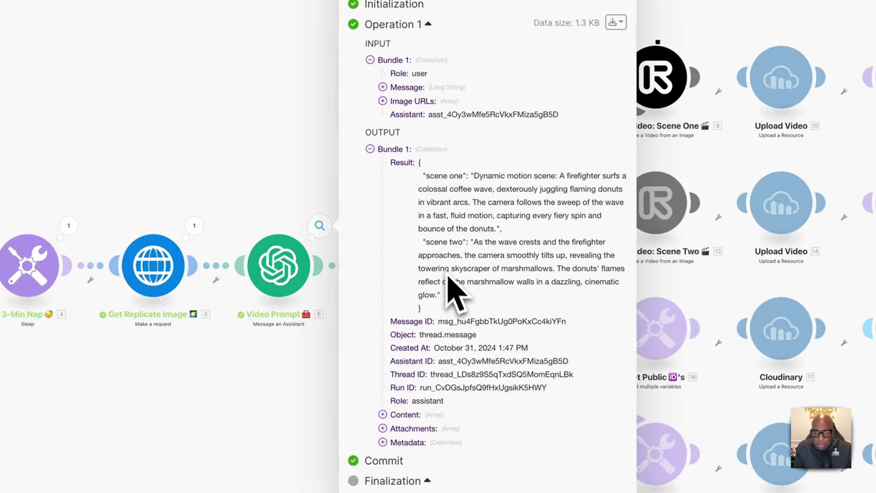
click(295, 182)
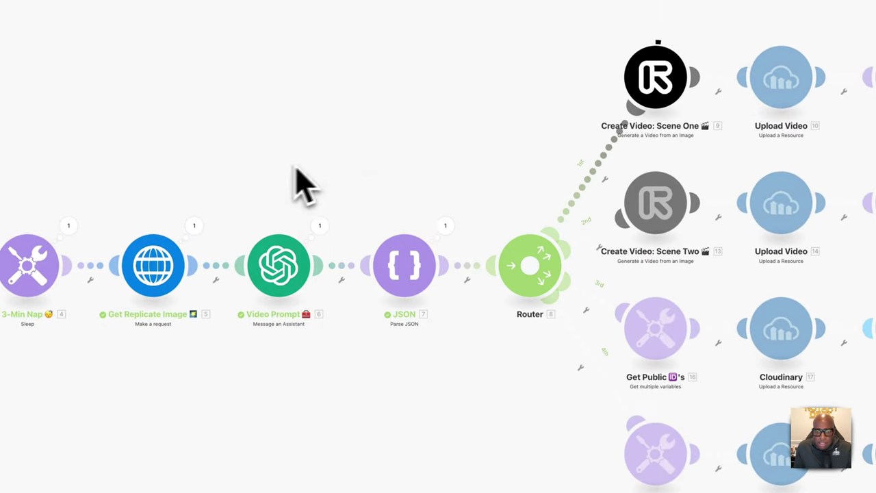
click(449, 226)
click(385, 121)
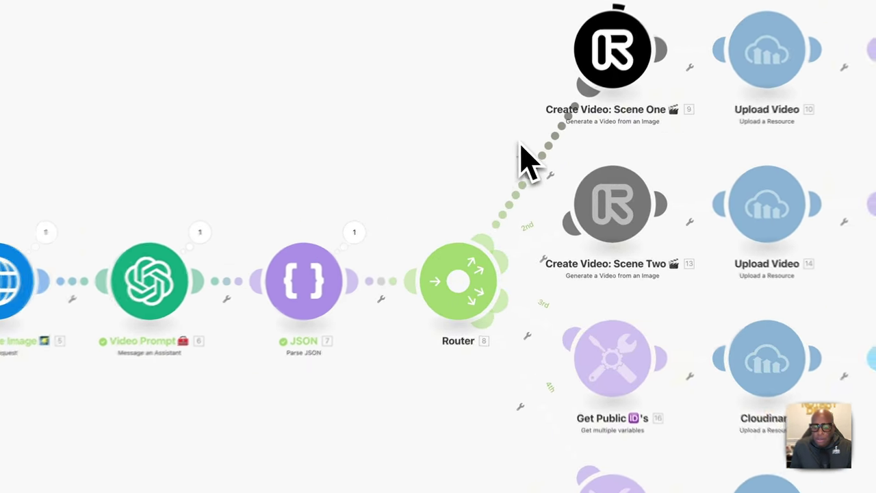
scroll(531, 171, down, 2)
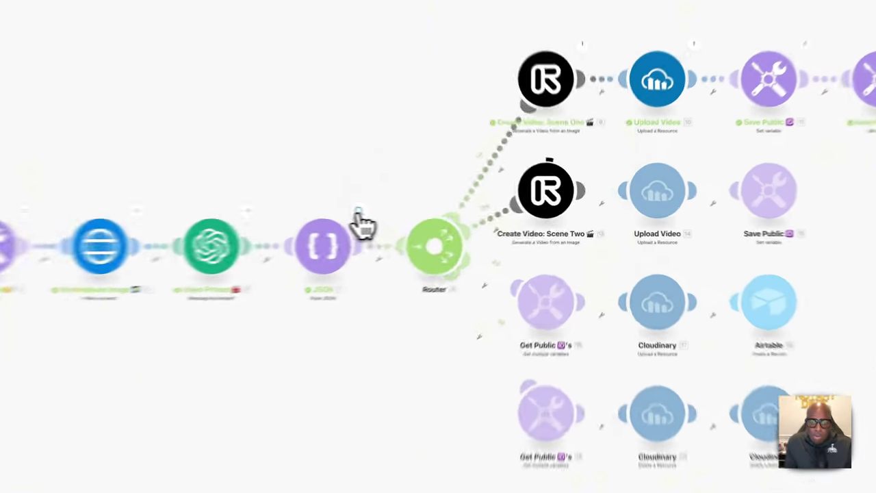
click(449, 213)
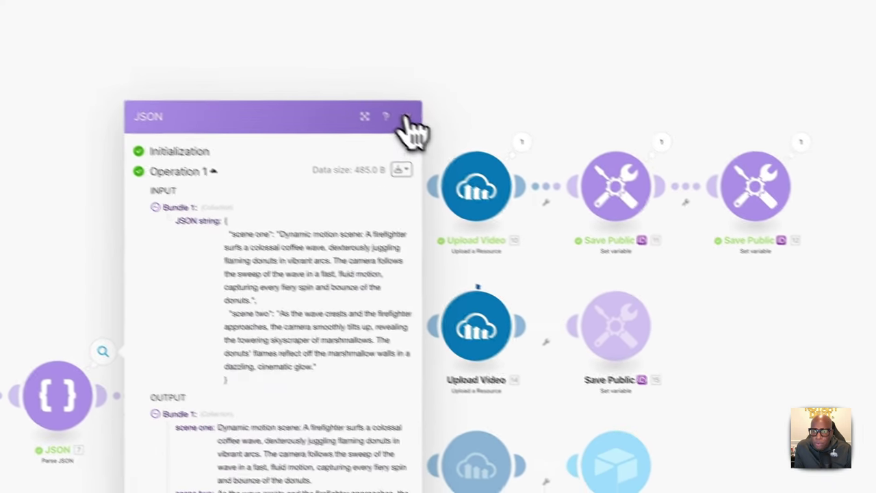
click(608, 0)
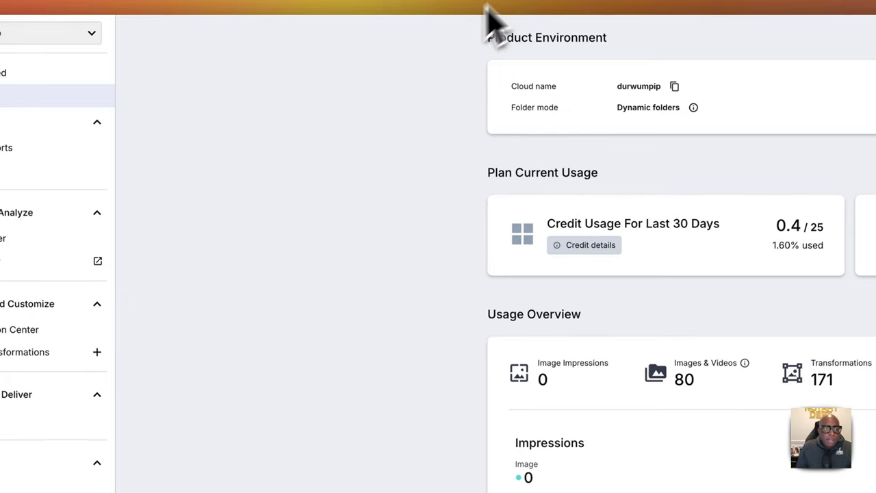
Step: Open the firefighter video from the assets in Cloudinary's Media Library and play it
click(90, 266)
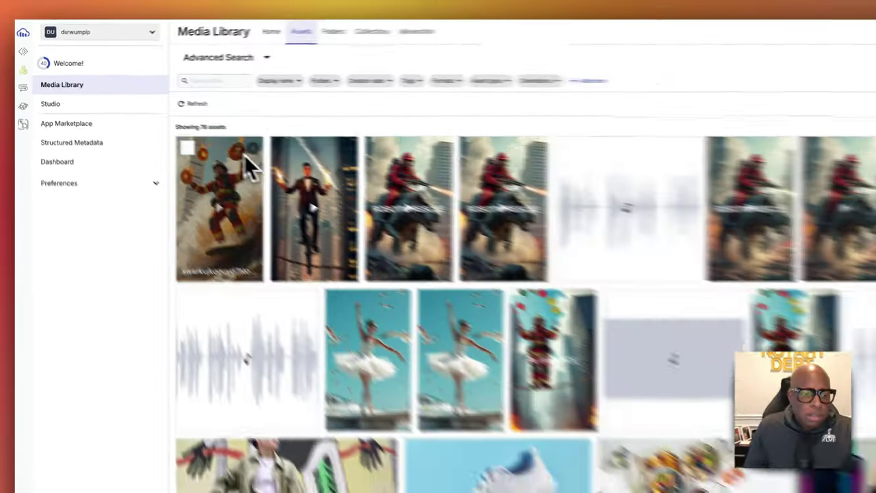
click(351, 205)
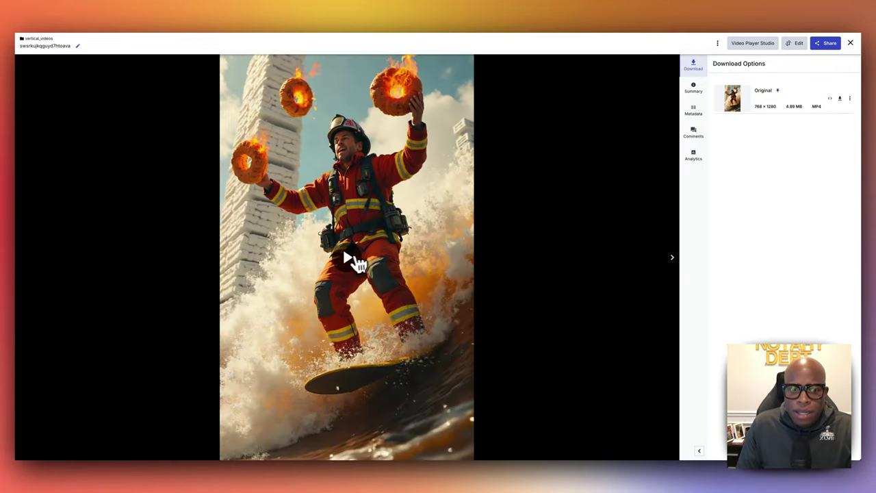
click(351, 264)
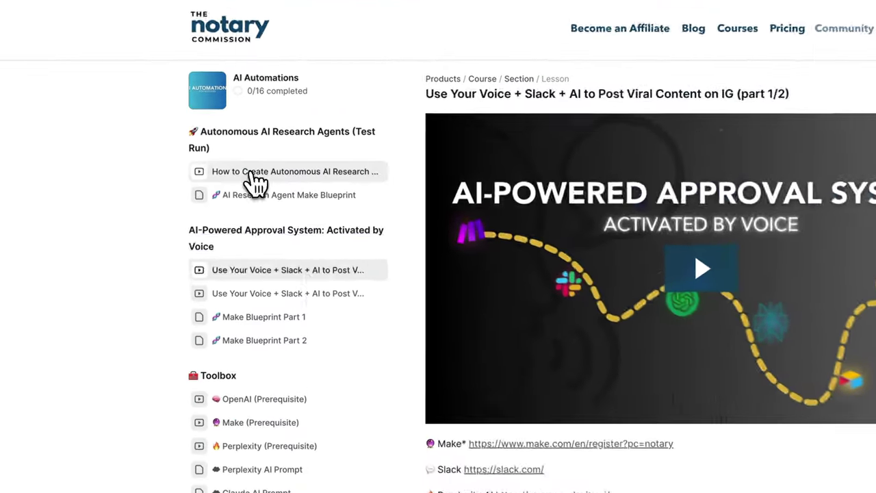
Step: In the AI Automations course, view the Autonomous AI Research Agents lesson, its Make blueprint, and part 2 of the voice and Slack lesson
click(283, 144)
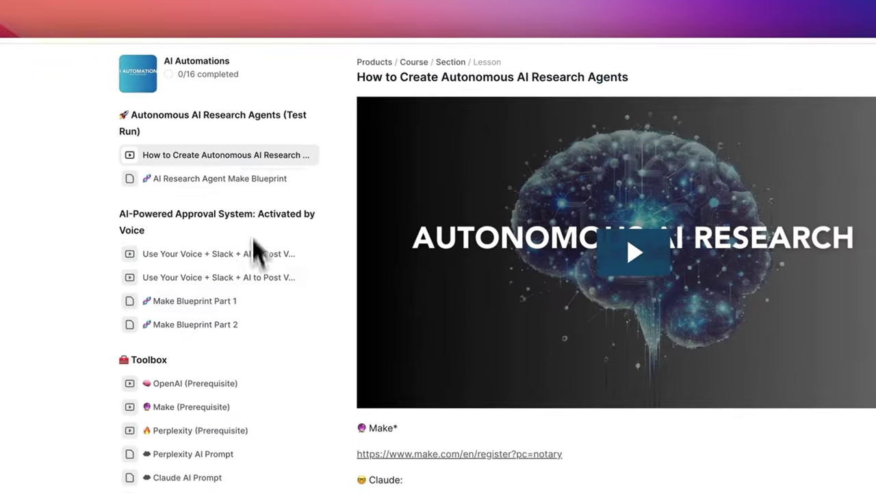
click(289, 195)
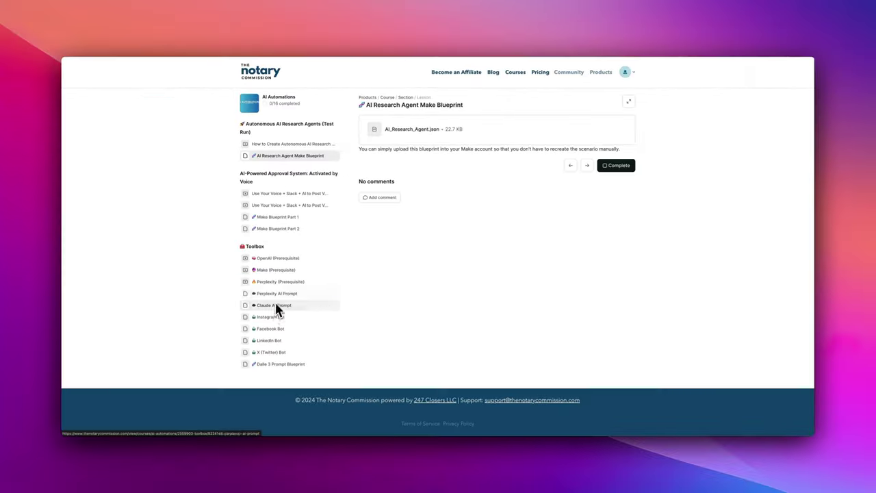
click(289, 205)
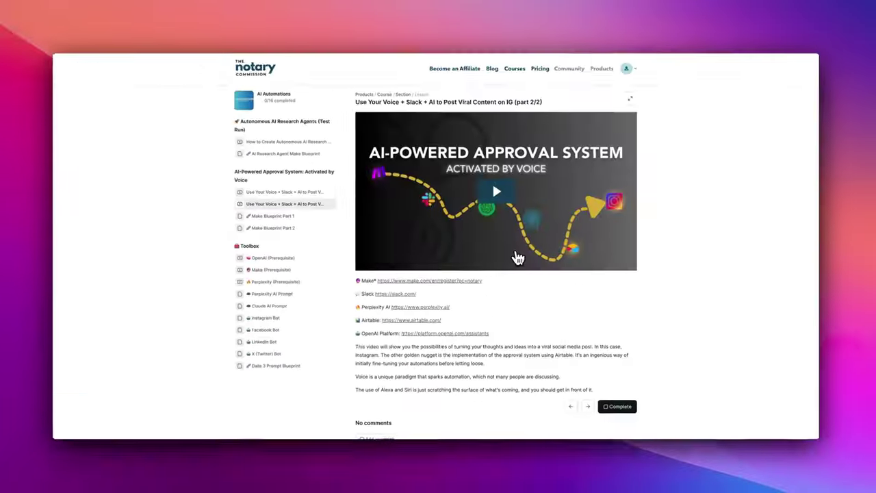
scroll(602, 327, down, 1)
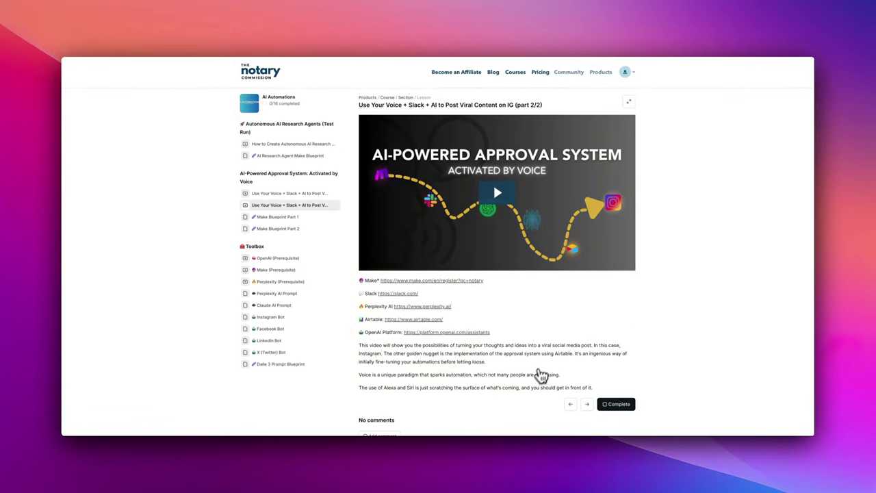